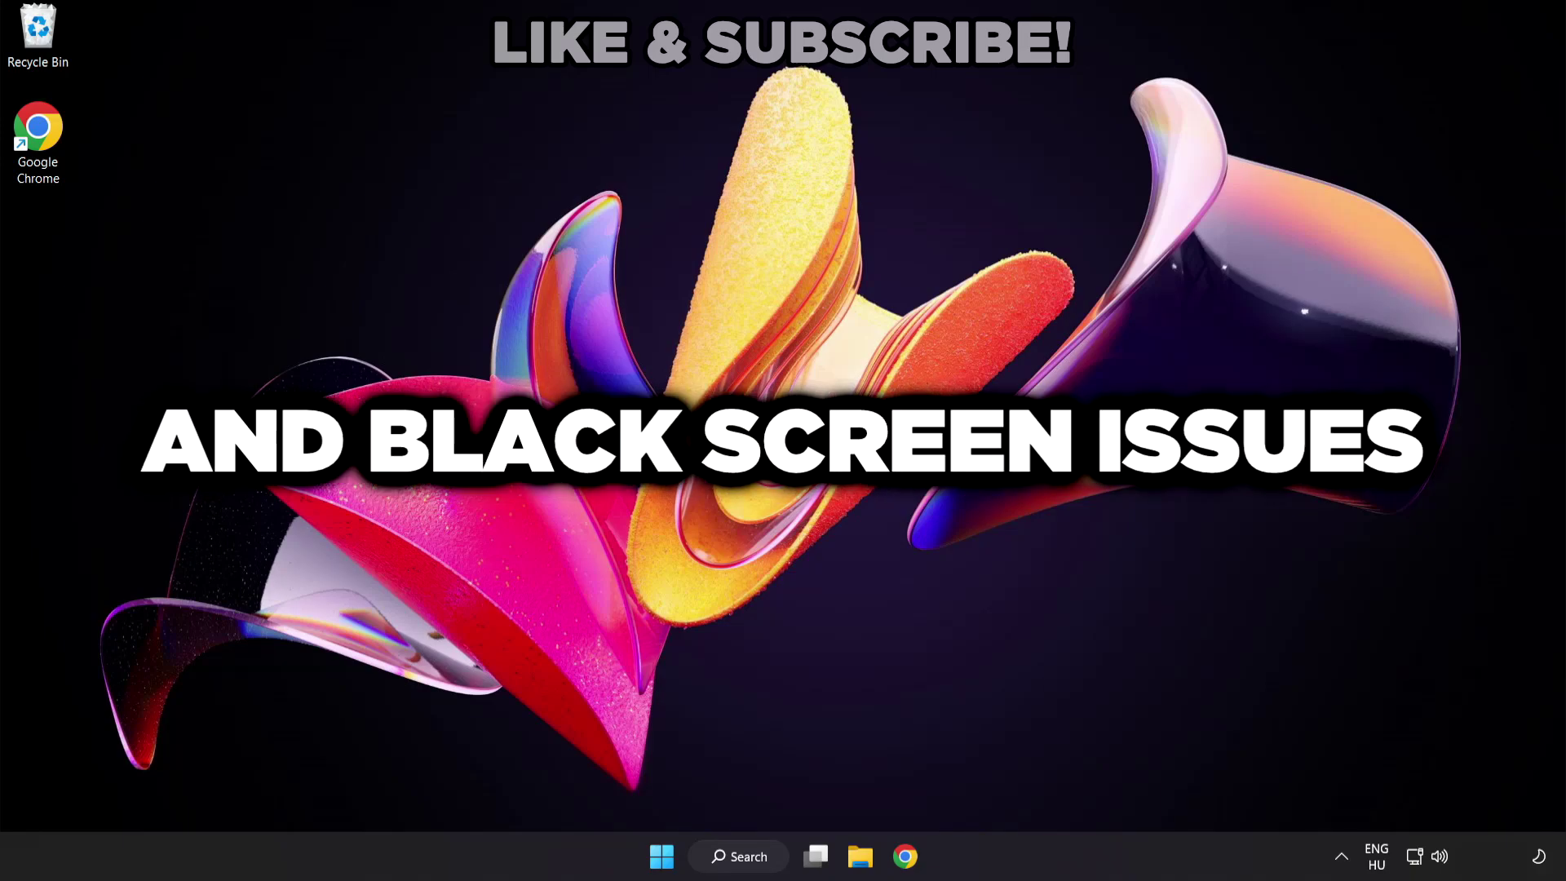
# - Search Windows for 'device manager' so Device Manager (Control panel) shows as best match
pyautogui.click(757, 866)
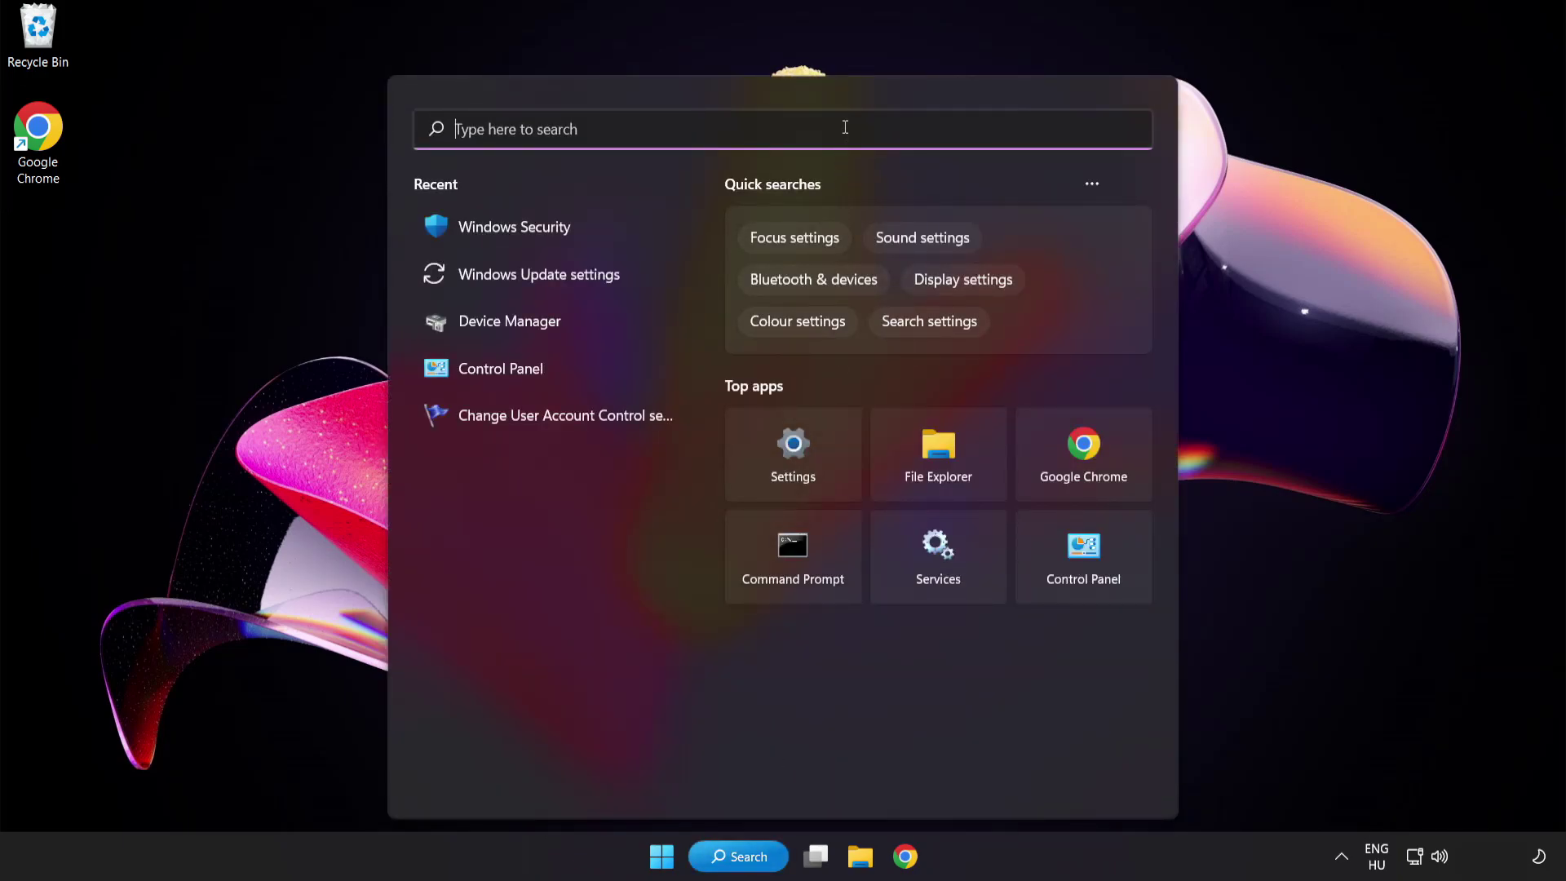
pyautogui.write('device manag')
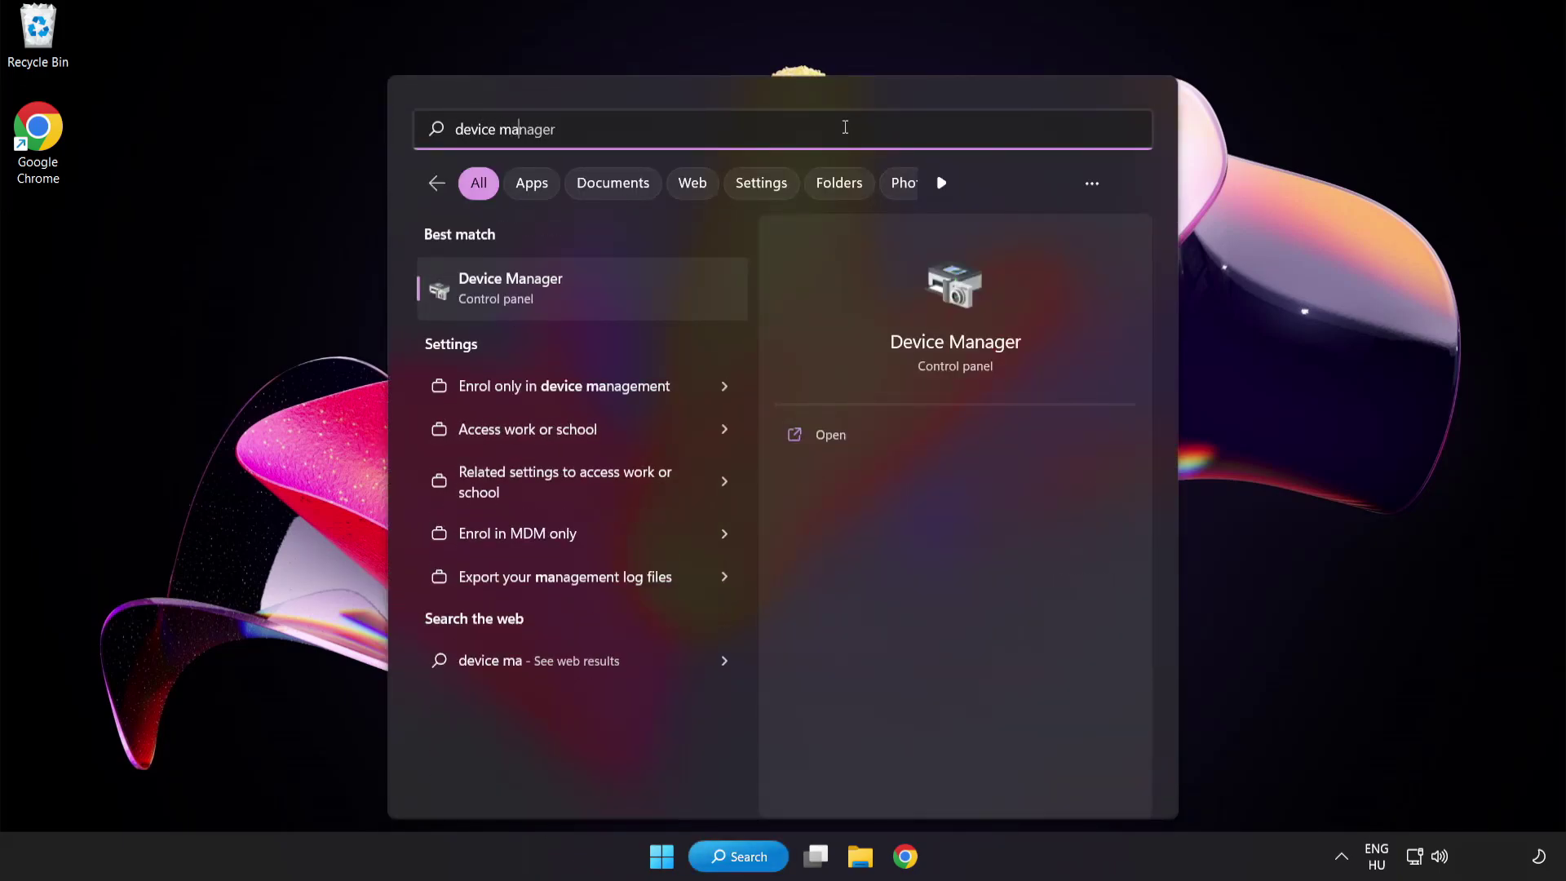
pyautogui.write('er')
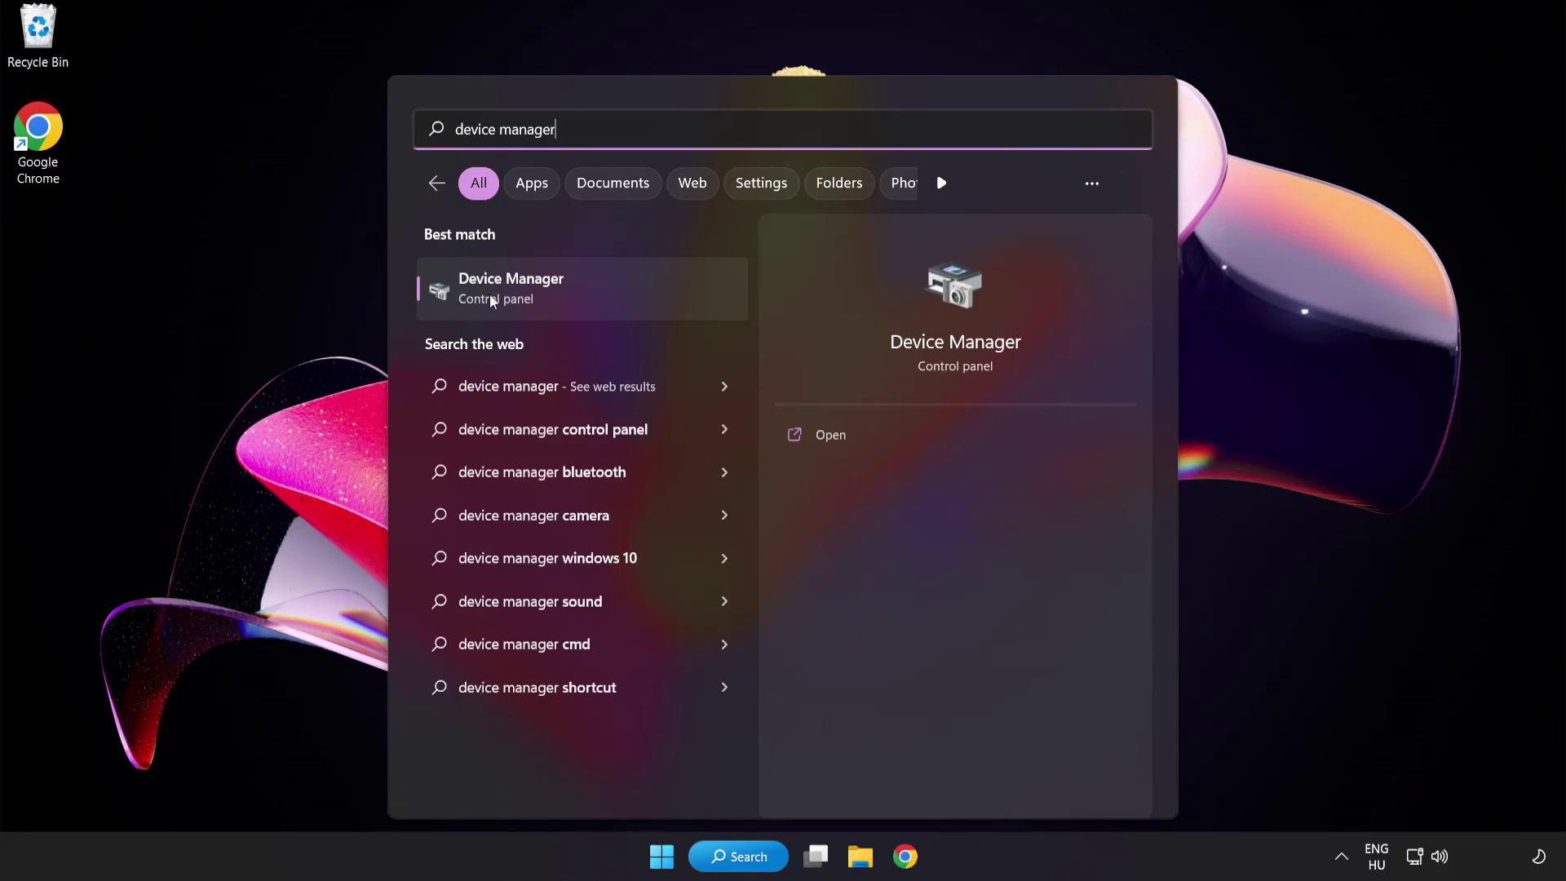
# - Open Device Manager, expand Display adapters and bring up the VMware SVGA 3D adapter's options
pyautogui.click(624, 292)
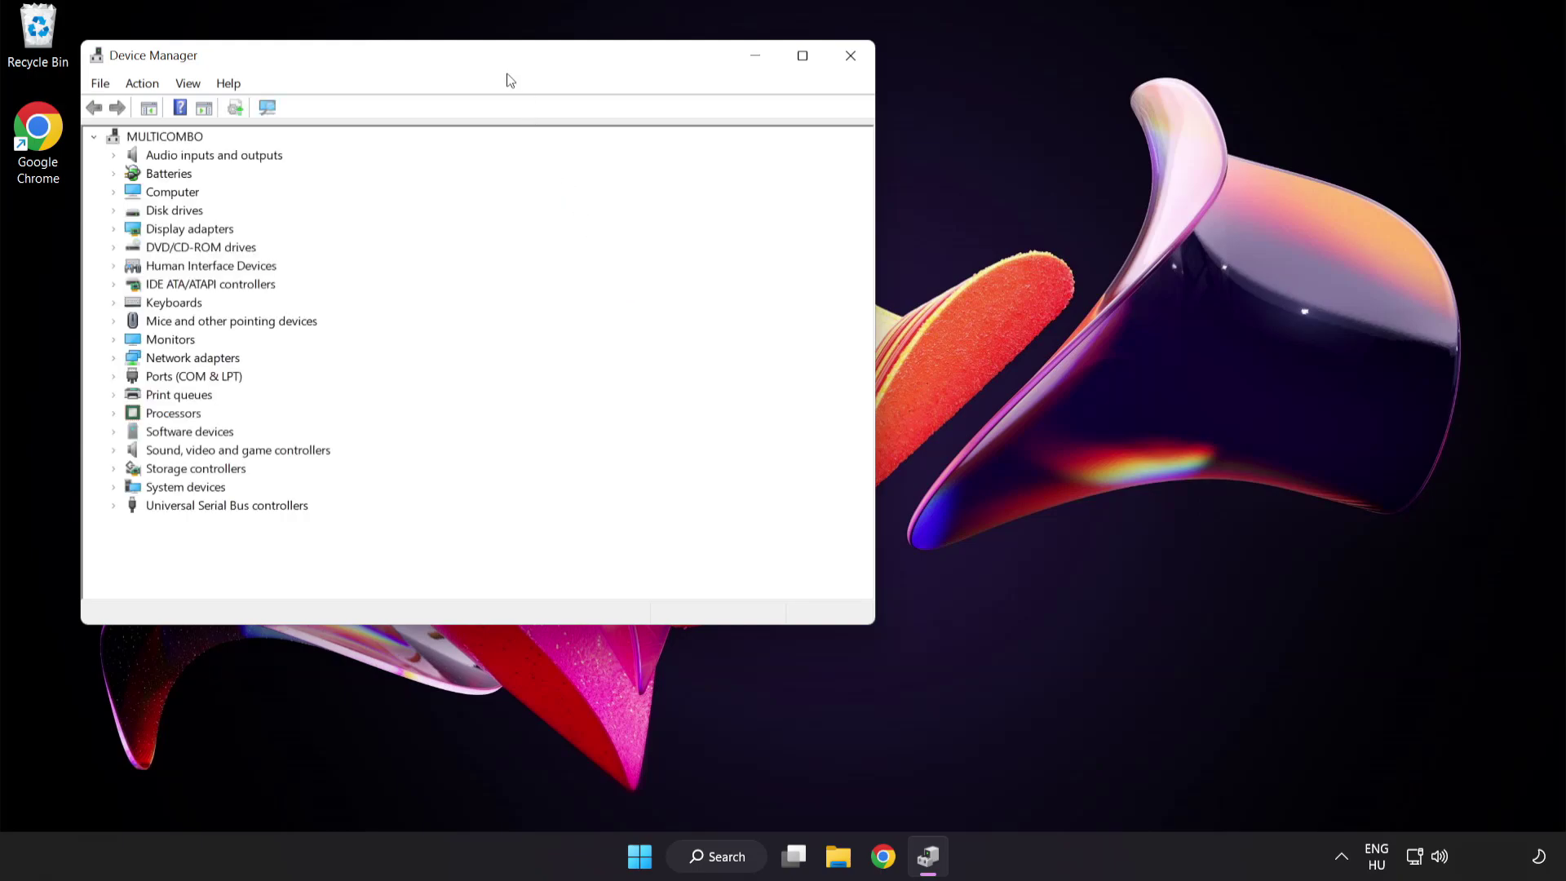
pyautogui.moveTo(505, 64); pyautogui.dragTo(767, 164)
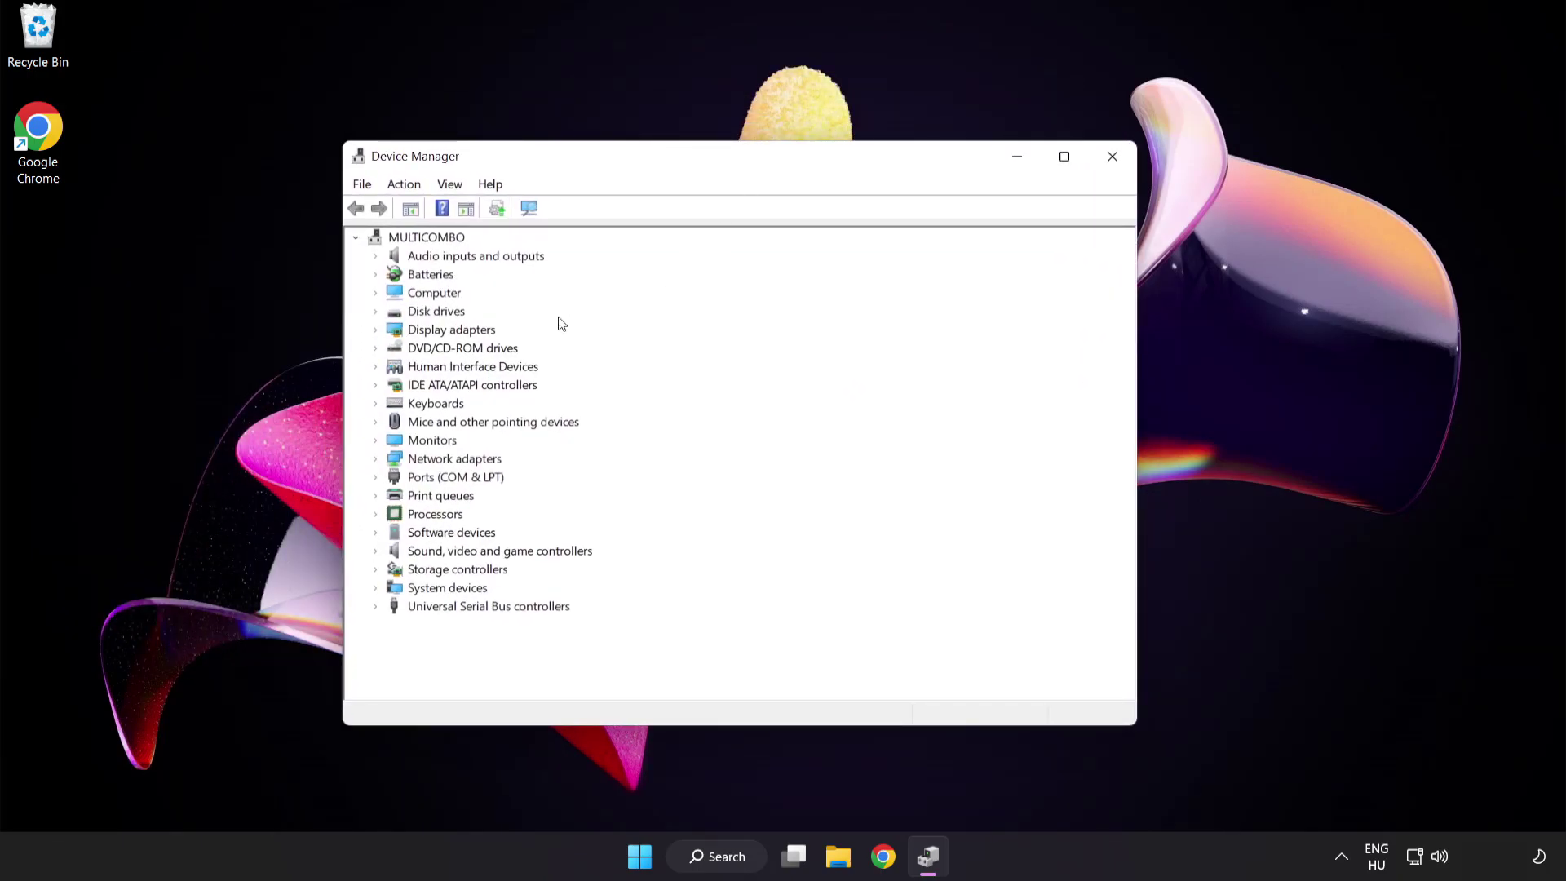
pyautogui.click(458, 331)
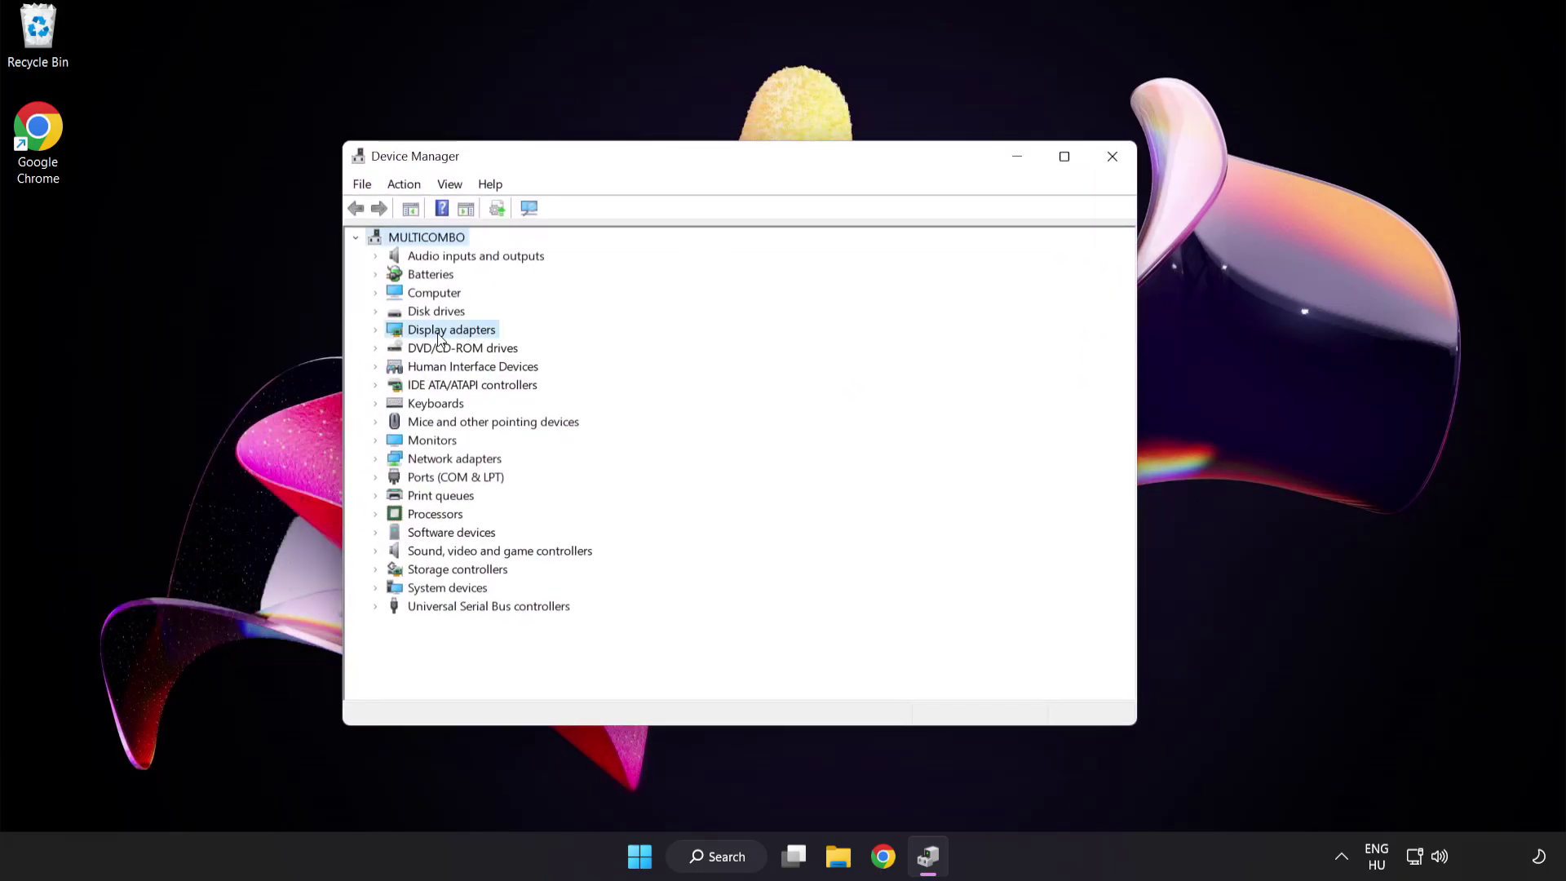
pyautogui.click(376, 330)
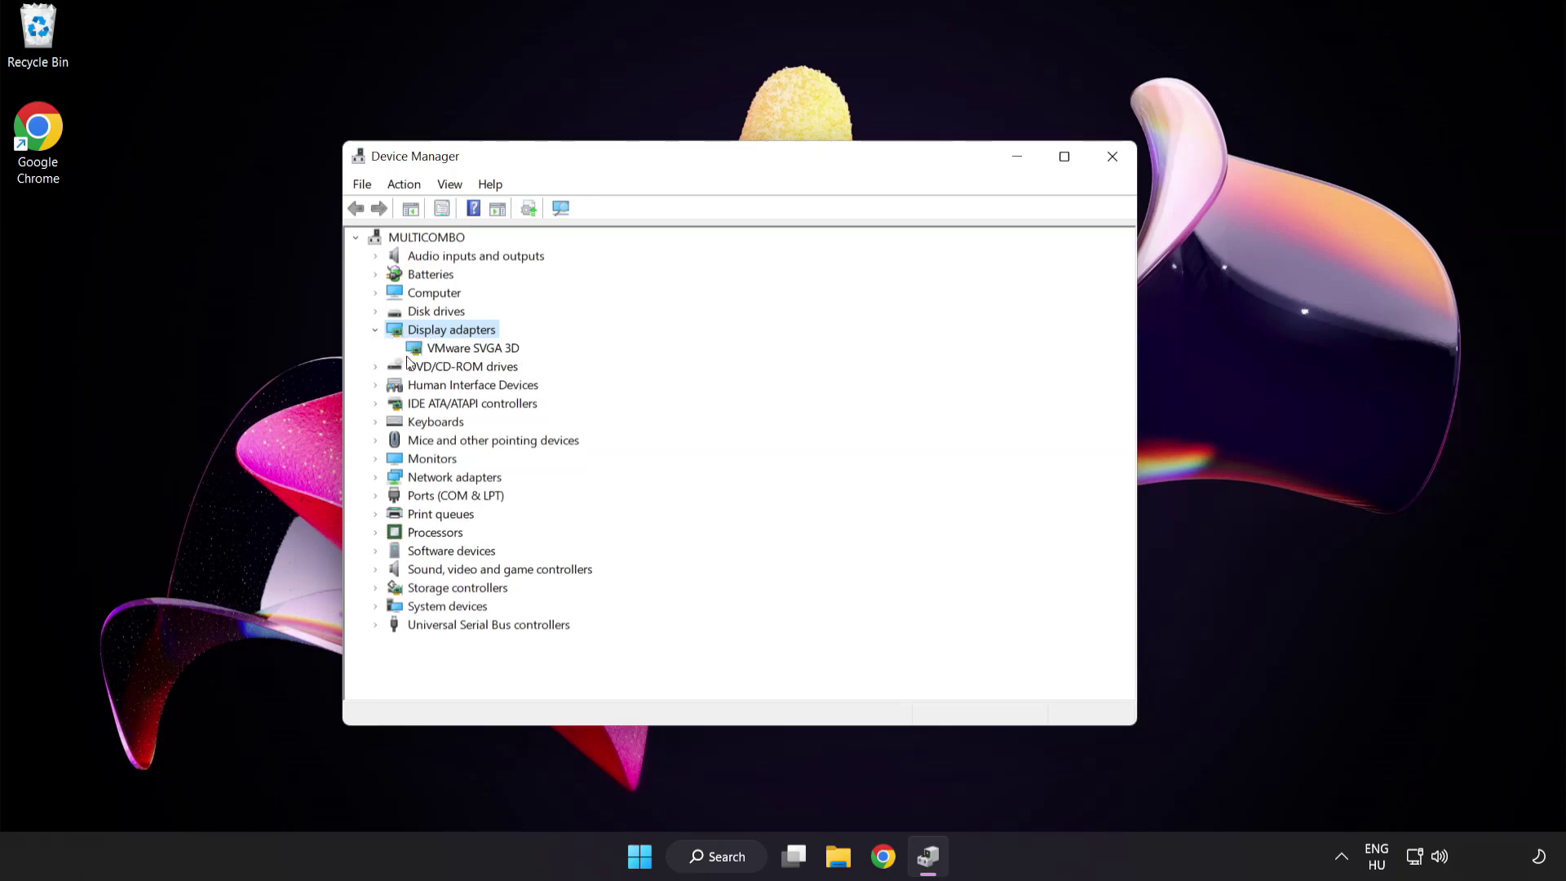
pyautogui.click(400, 351)
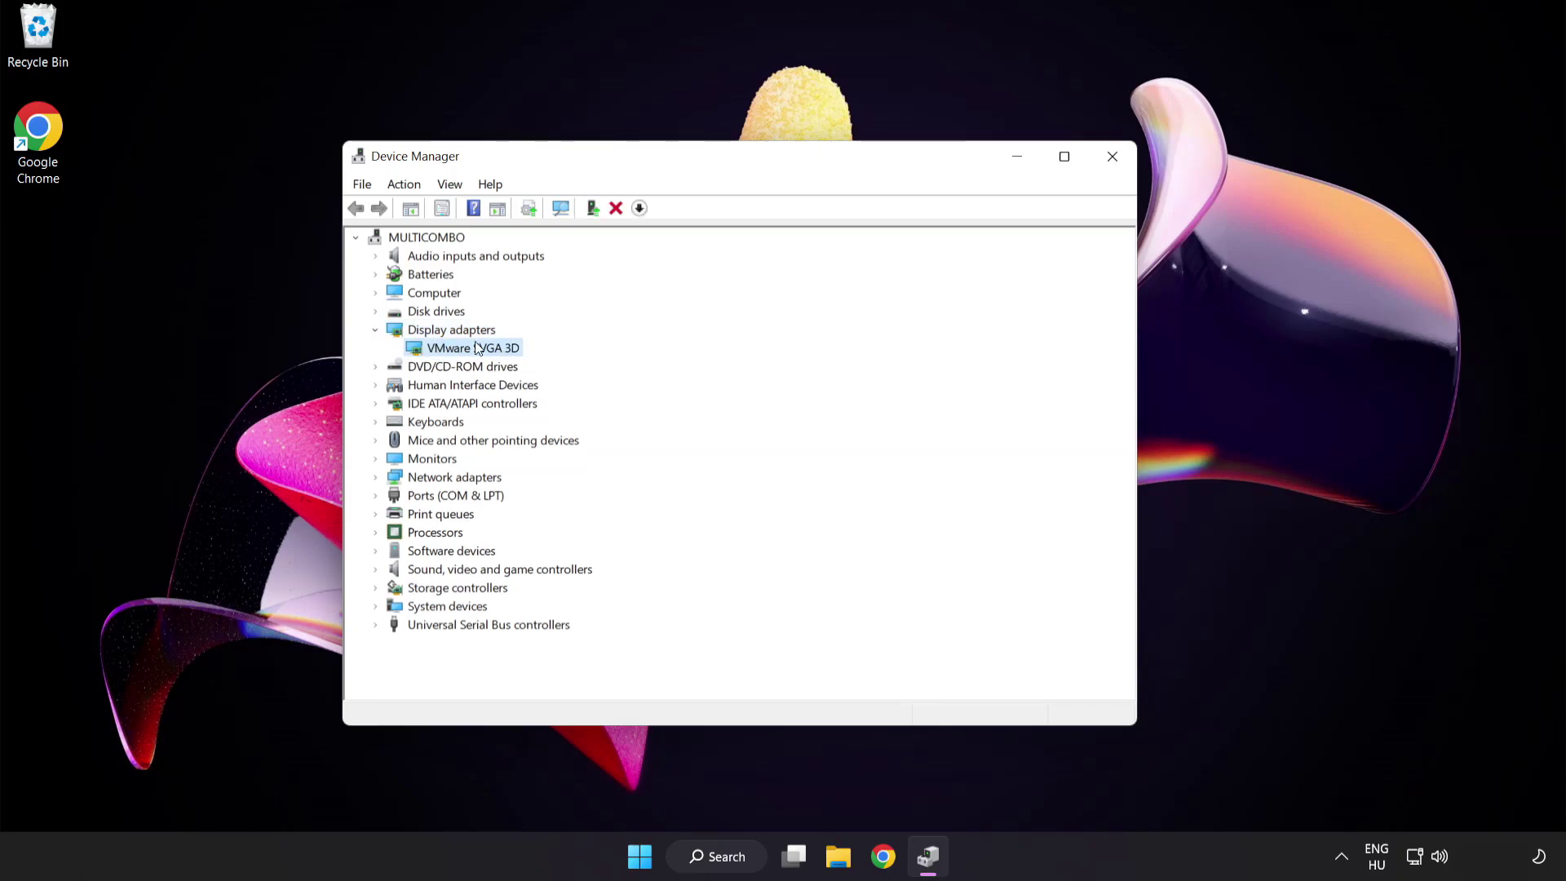
pyautogui.rightClick(460, 348)
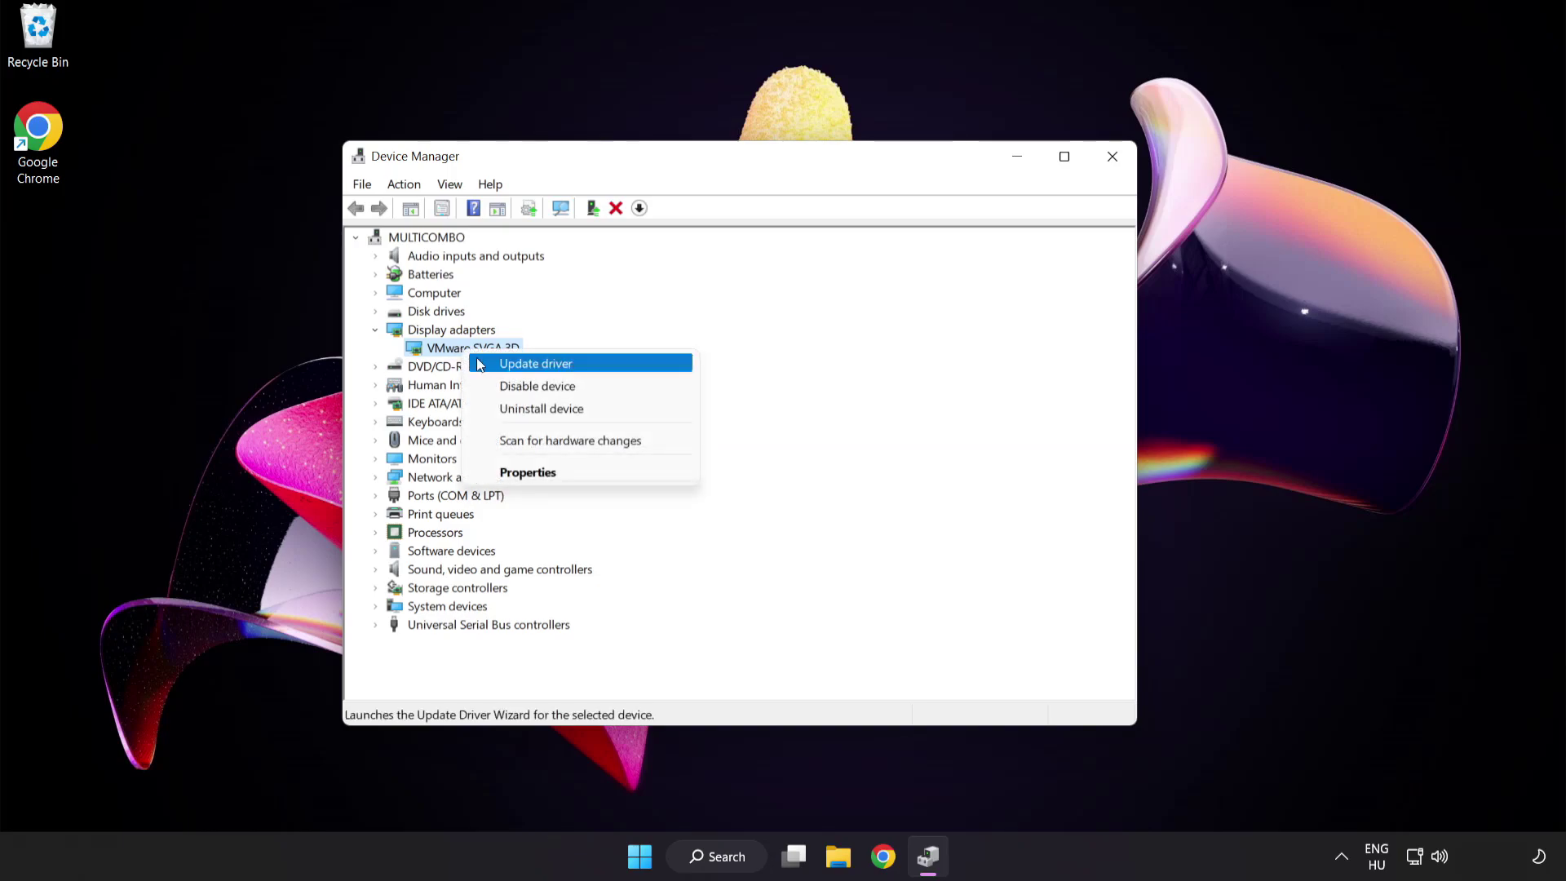
# - Automatically search for a VMware SVGA 3D driver, confirm the best is installed, and close
pyautogui.click(608, 367)
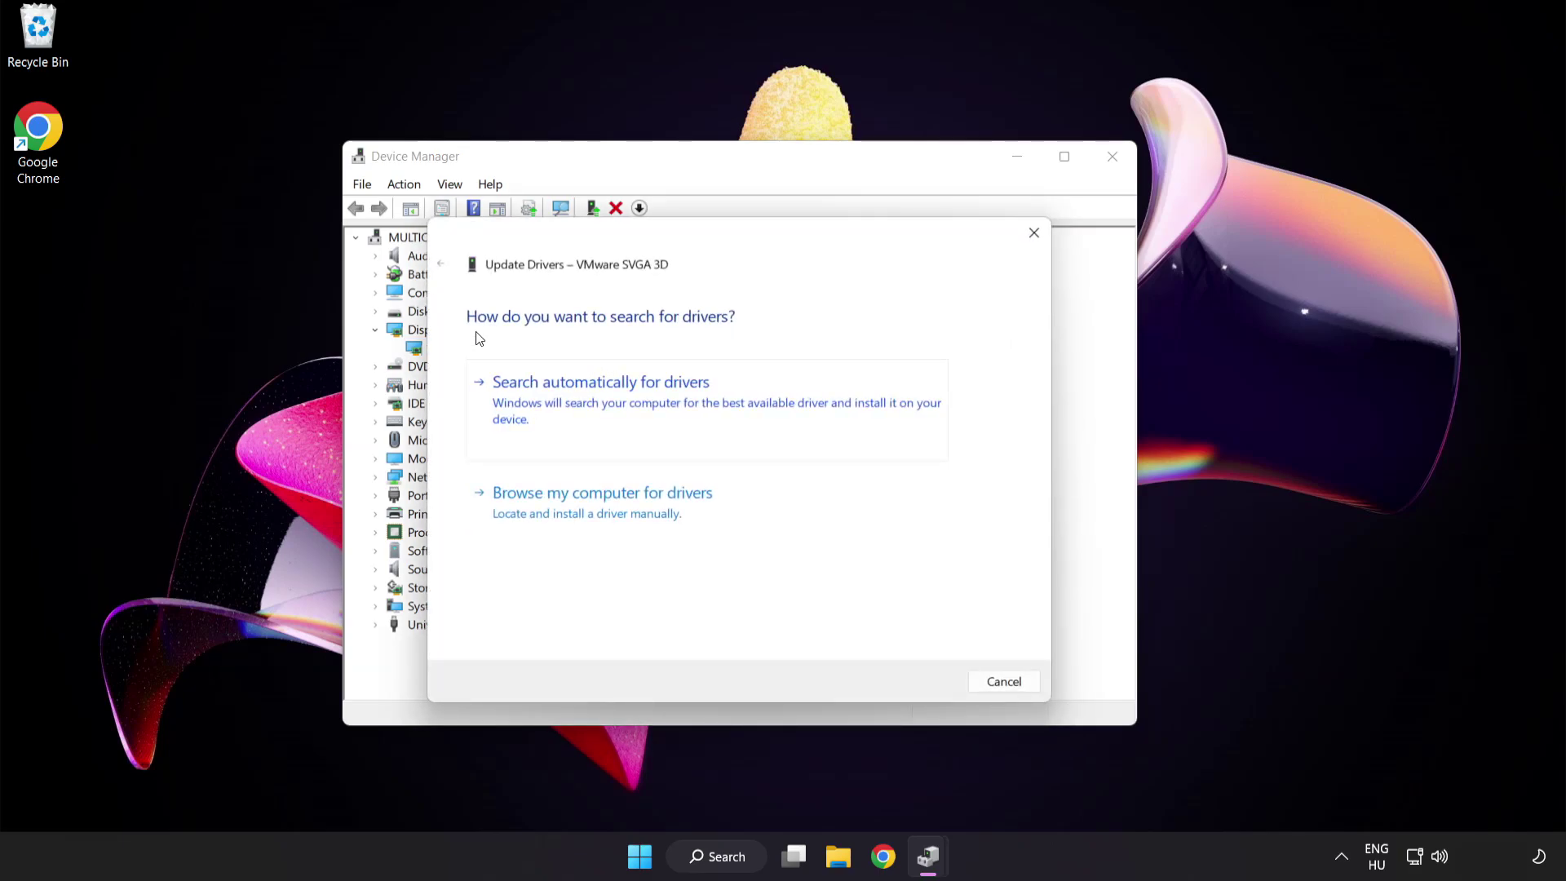
pyautogui.click(683, 405)
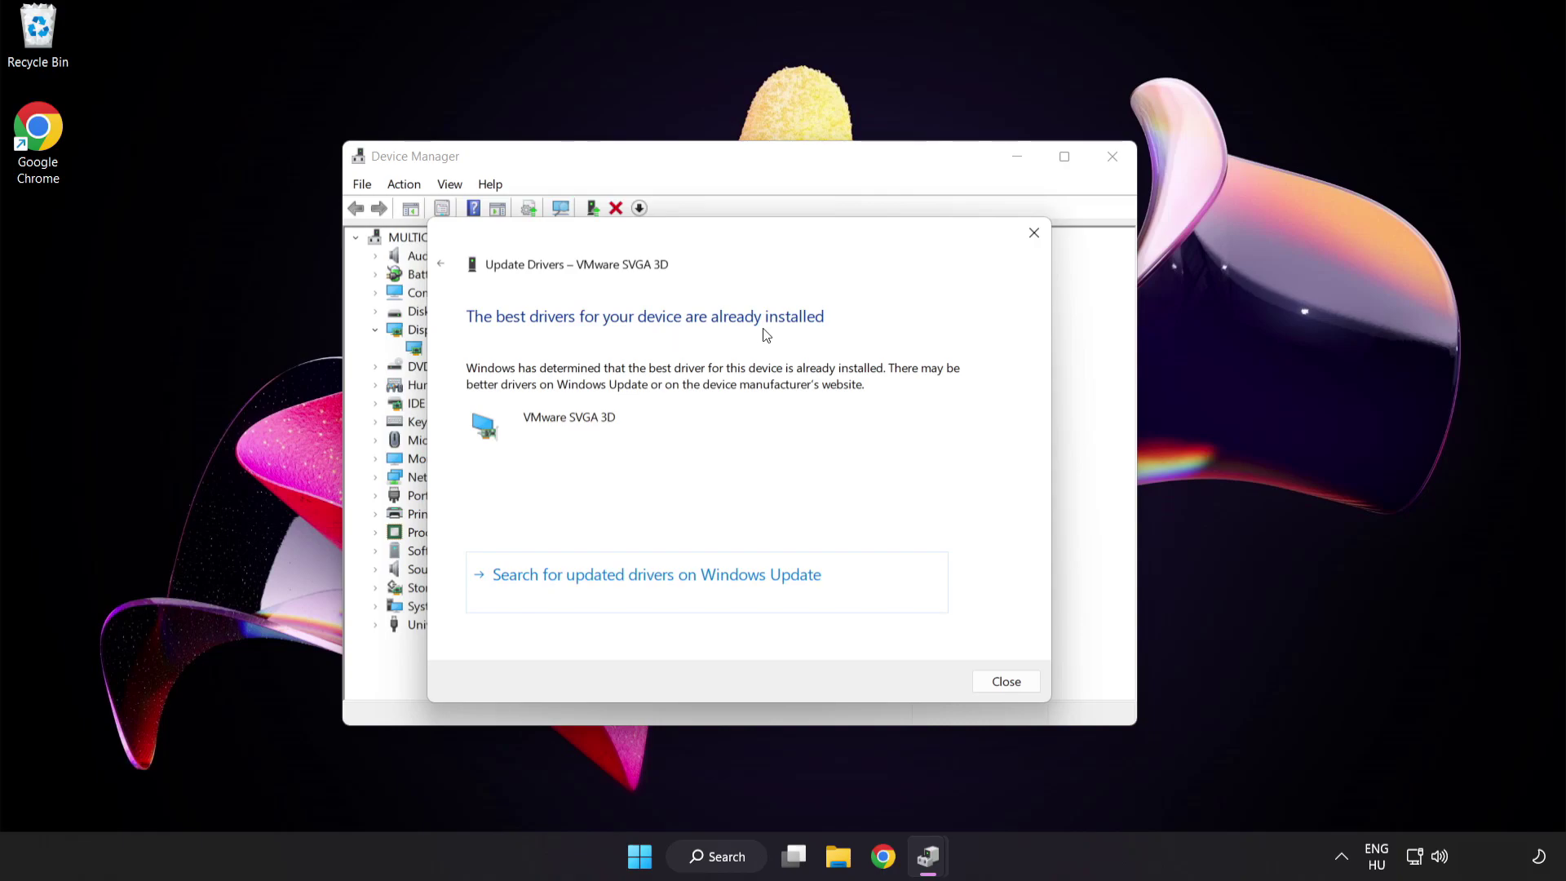
pyautogui.click(1003, 685)
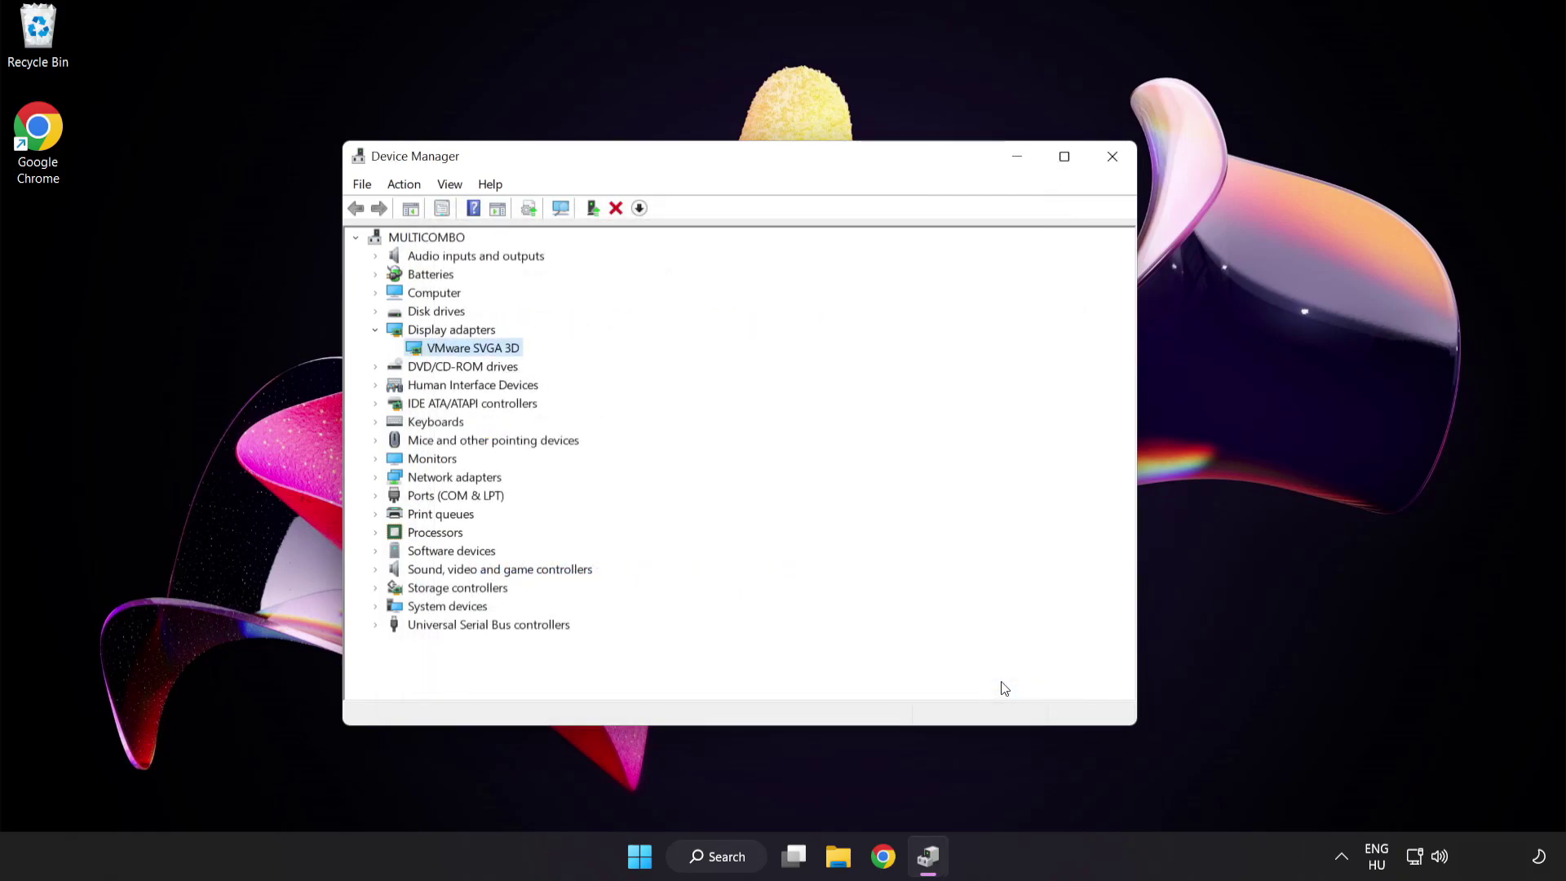
# - Close Device Manager and search Windows for 'update'
pyautogui.click(1112, 159)
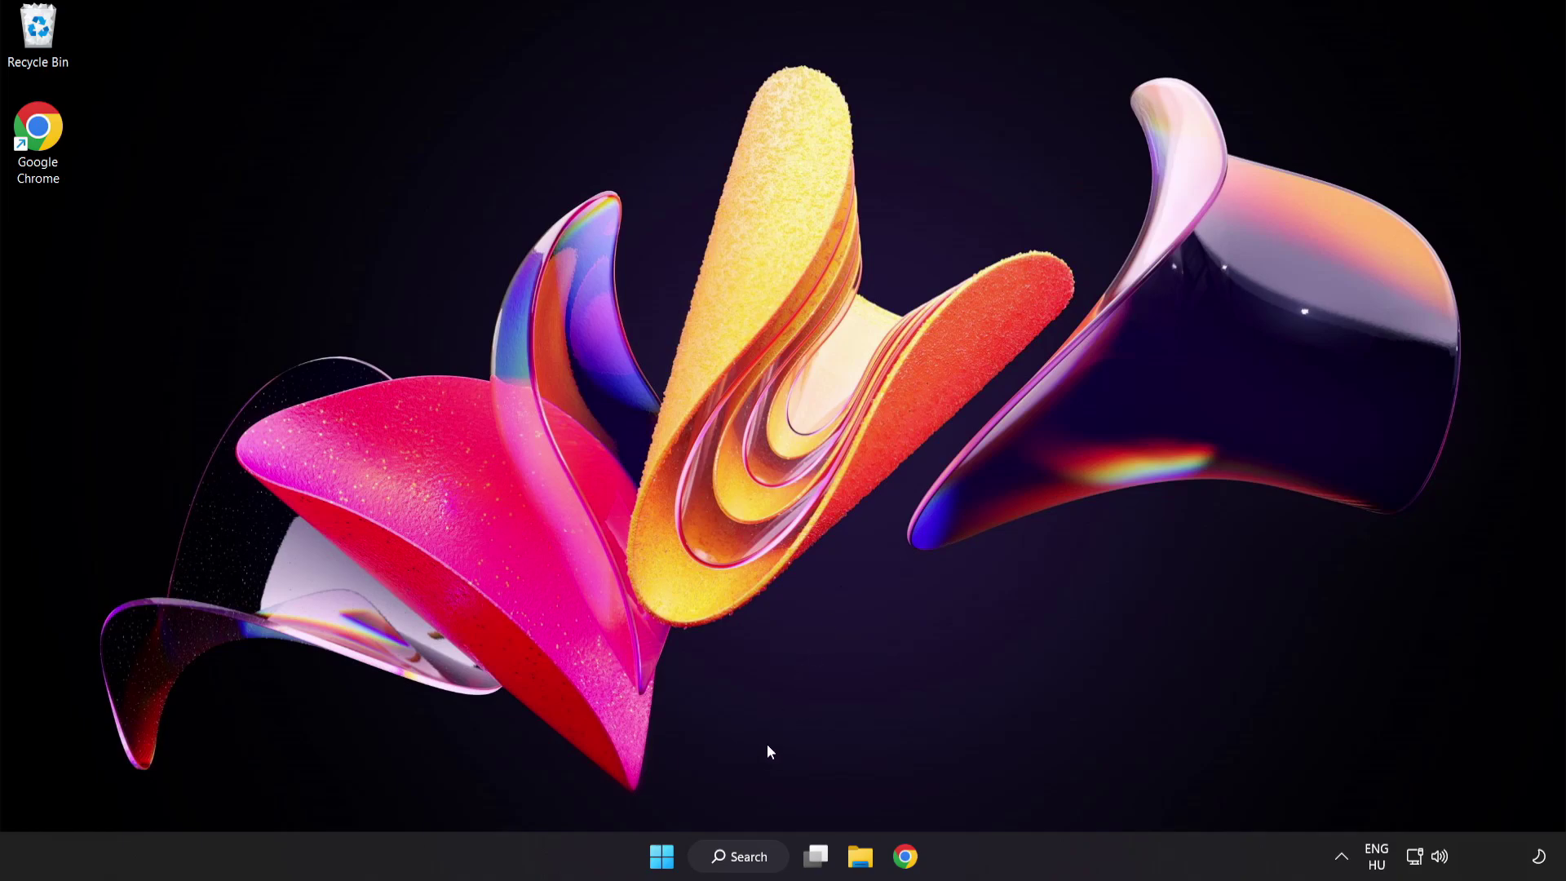
pyautogui.click(746, 858)
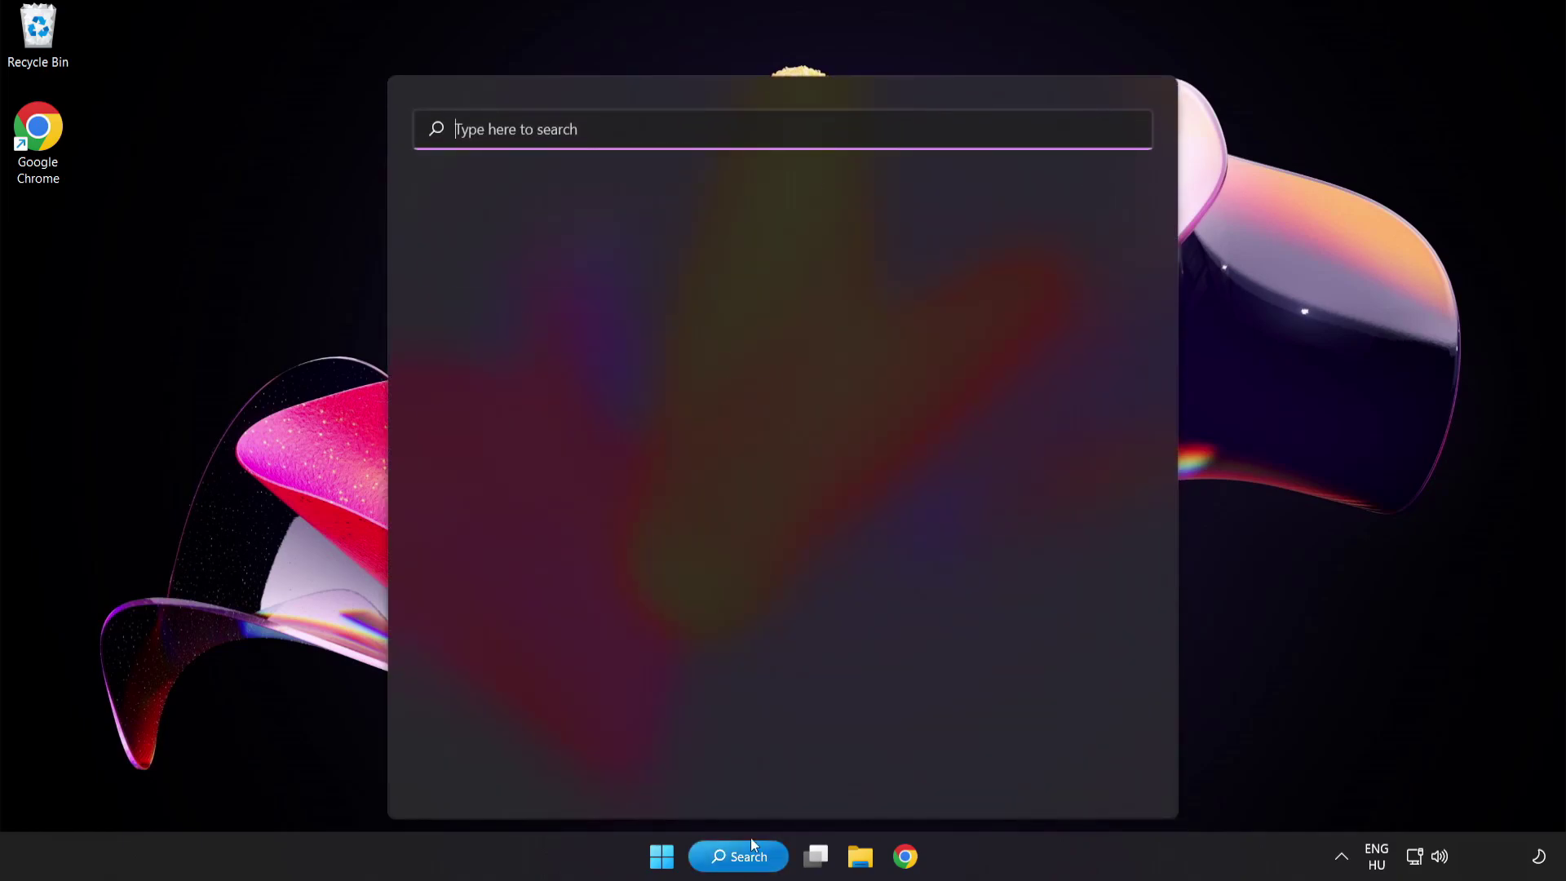
pyautogui.write('update')
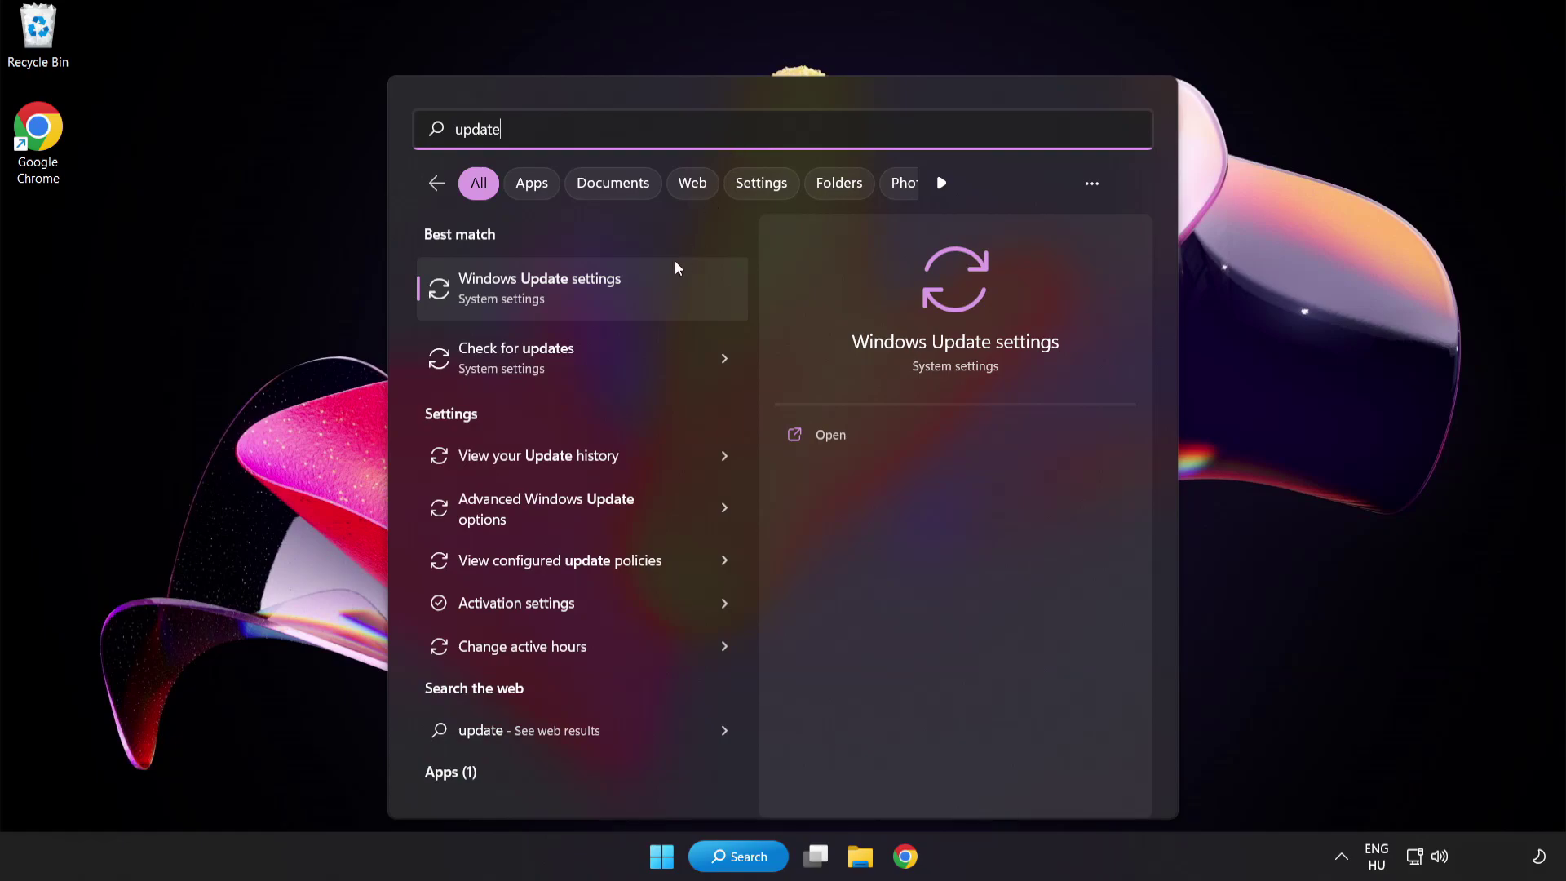
# - Check for Windows updates until it reports up to date, then close Settings
pyautogui.click(599, 297)
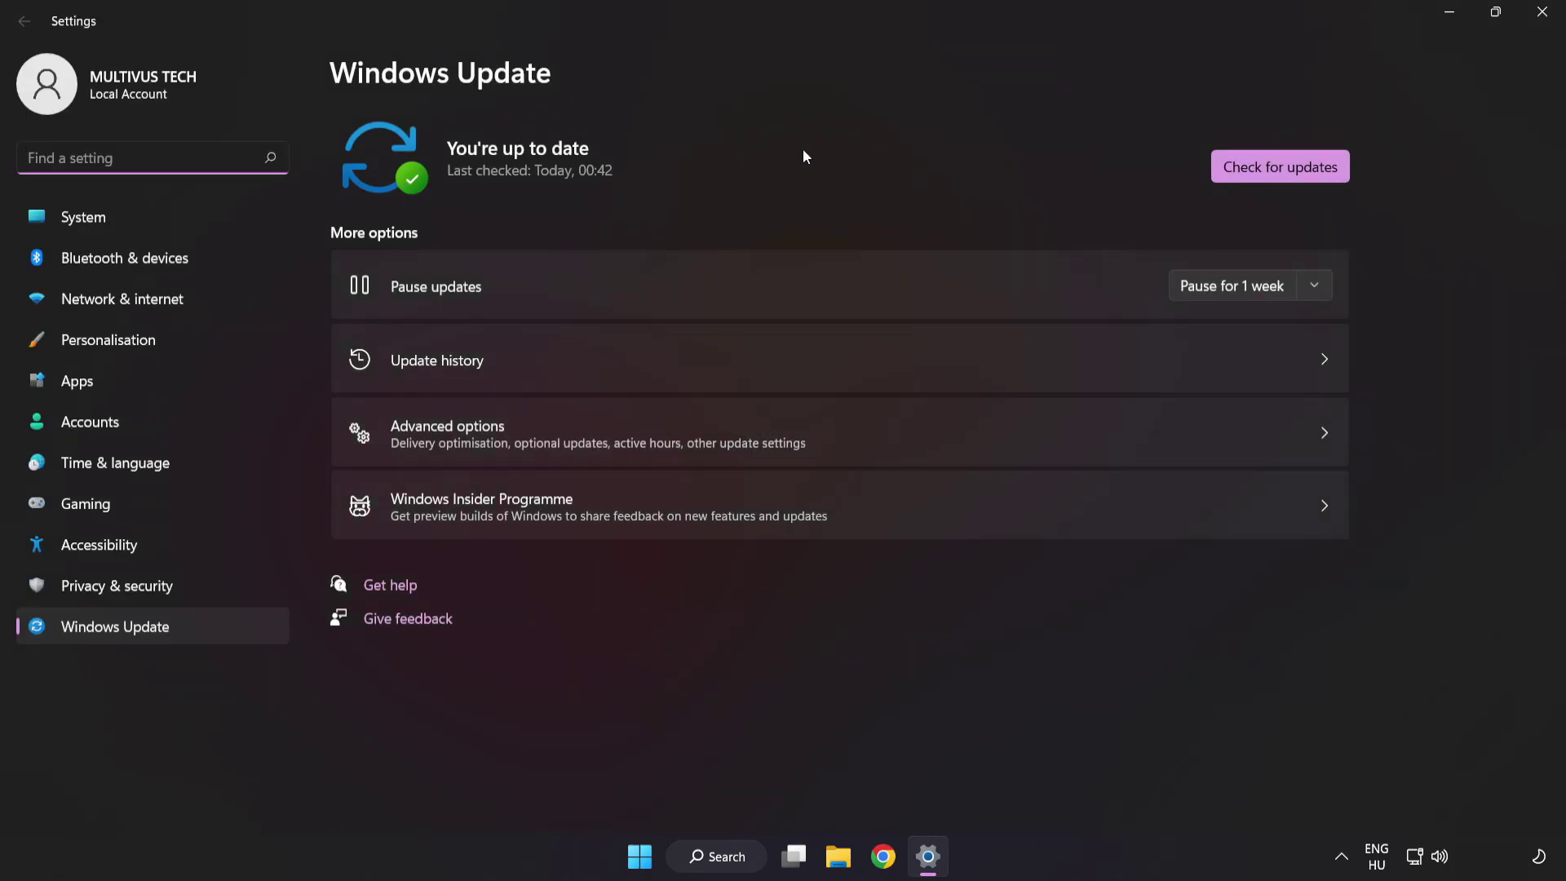
pyautogui.click(1276, 178)
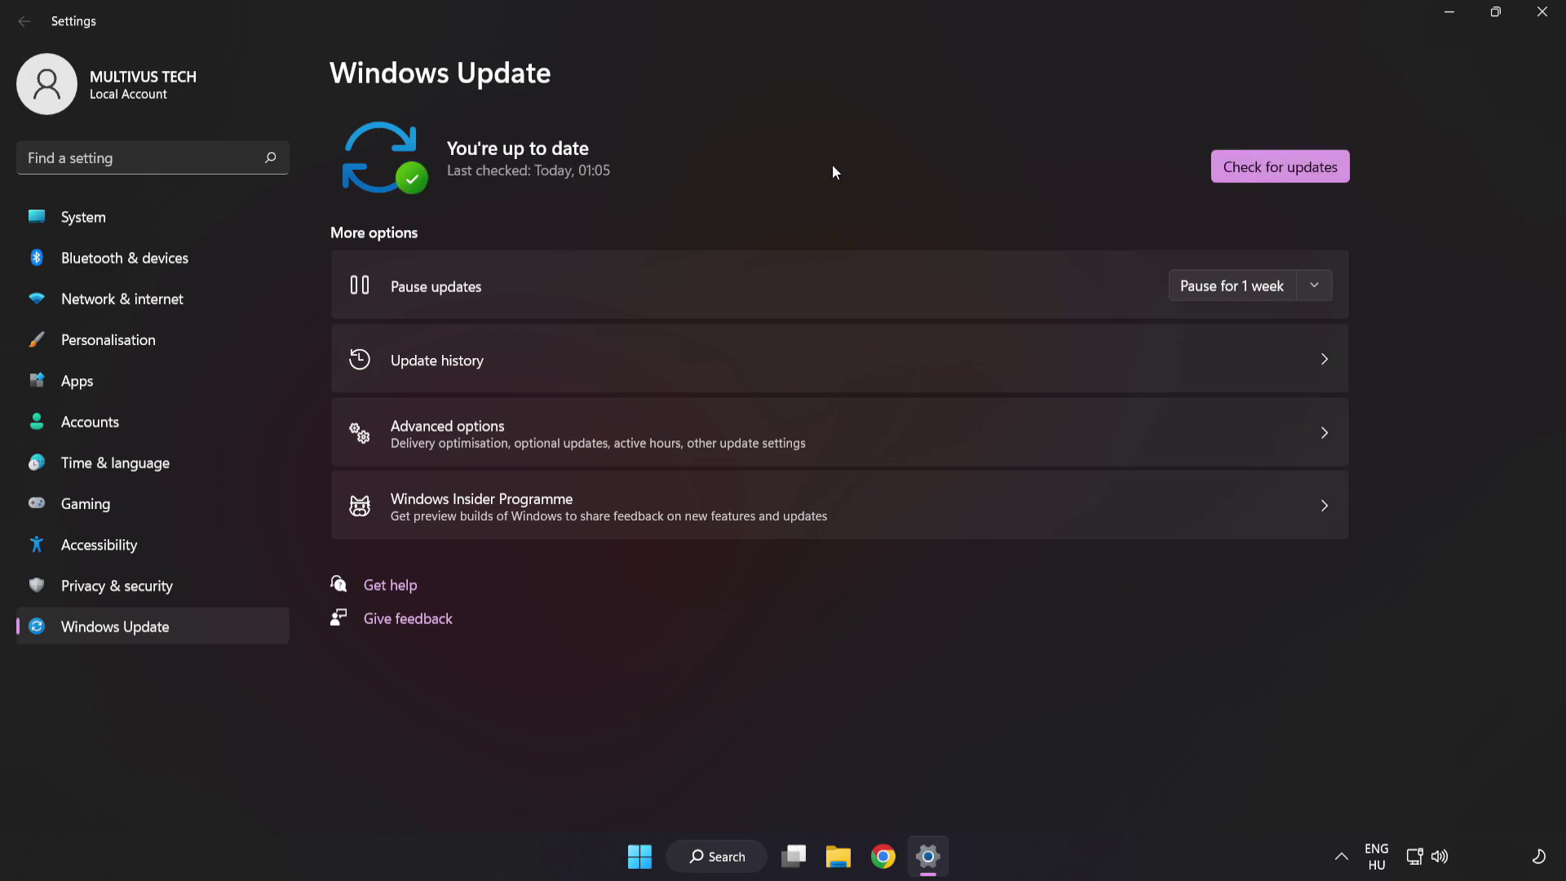
pyautogui.click(1540, 23)
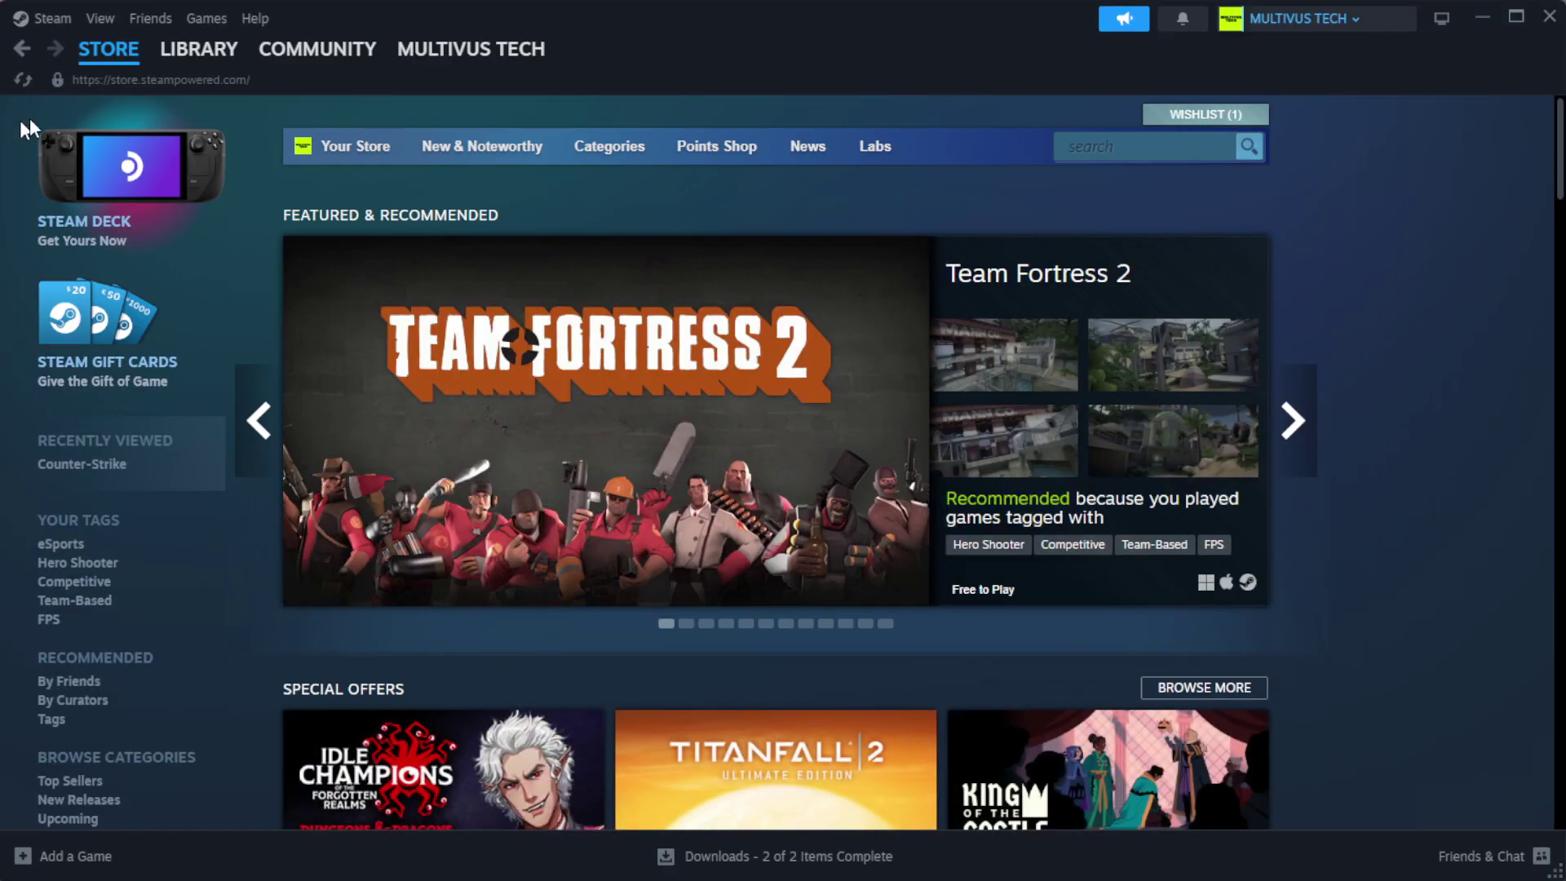
# - Go to Steam's Library Home and bring up options for YOUR NOT WORKING GAME under Favorites
pyautogui.moveTo(229, 59)
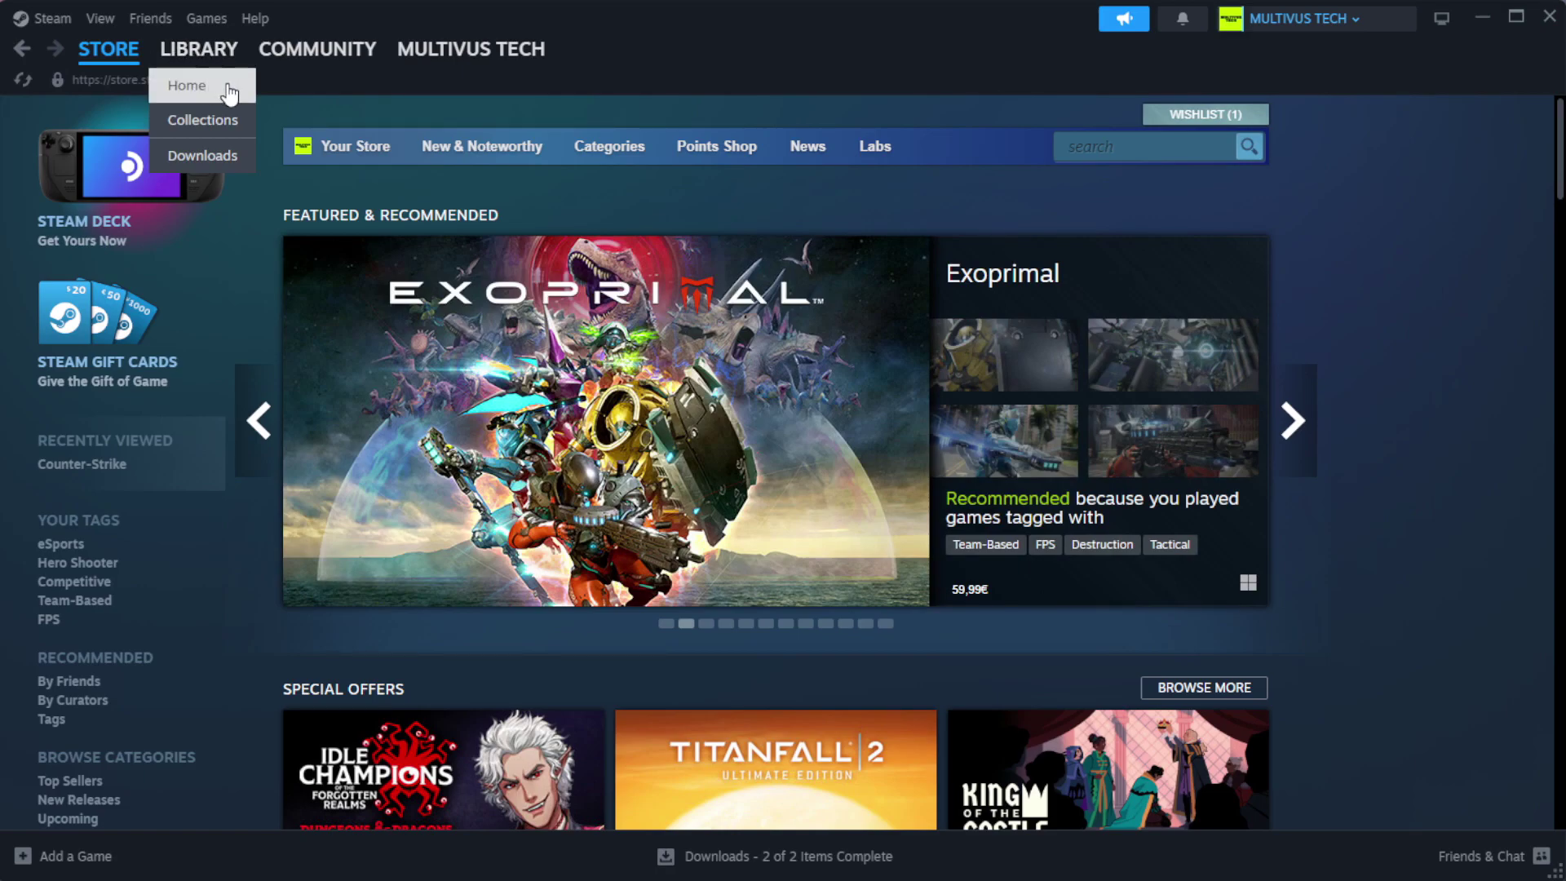
pyautogui.click(227, 85)
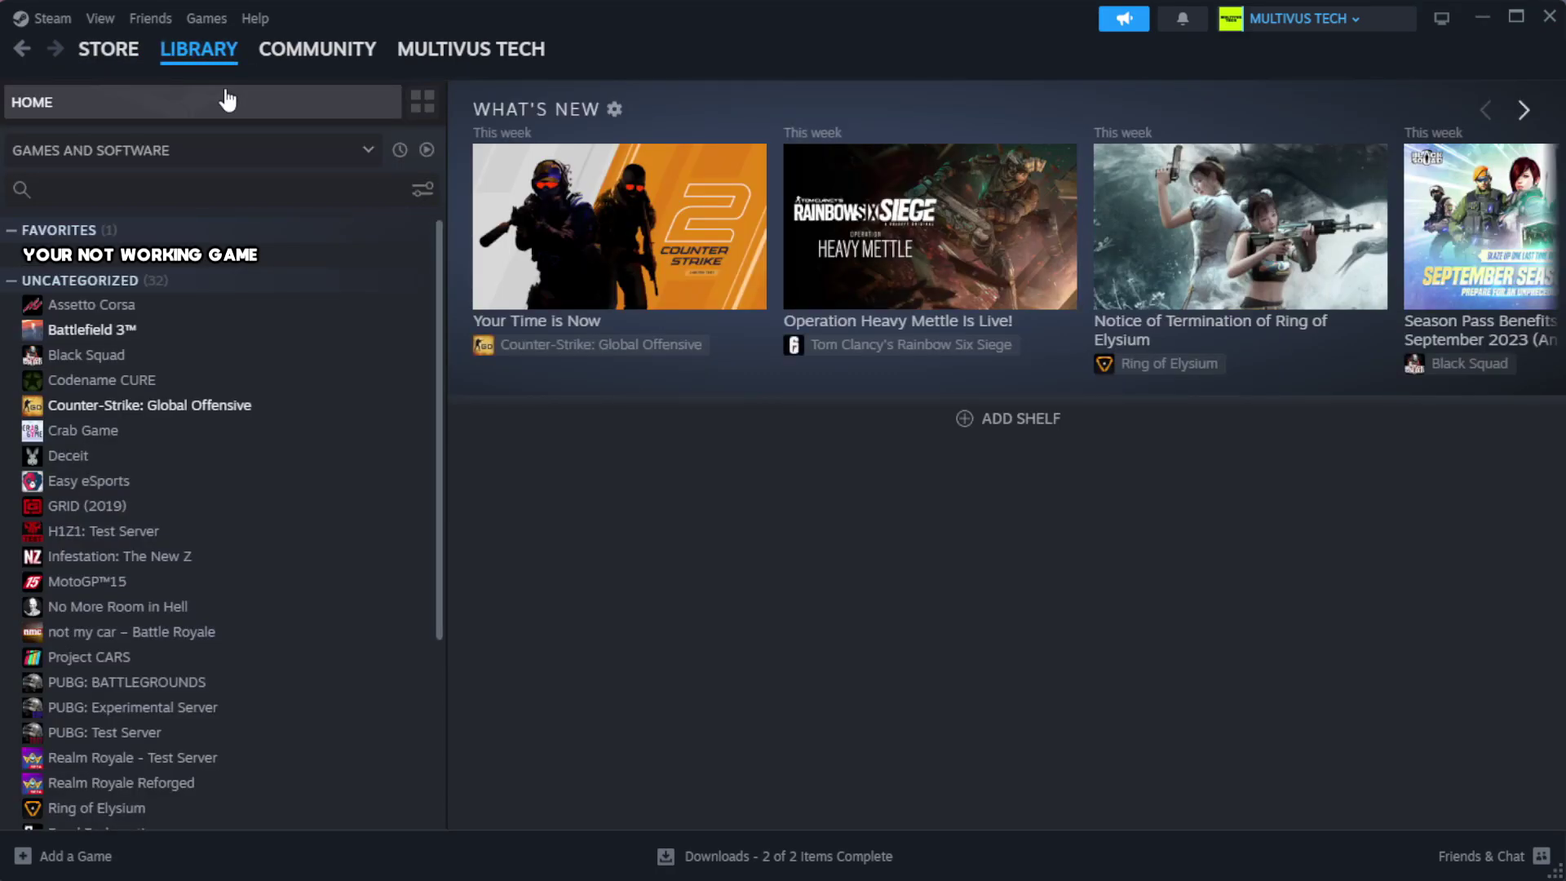
pyautogui.rightClick(385, 259)
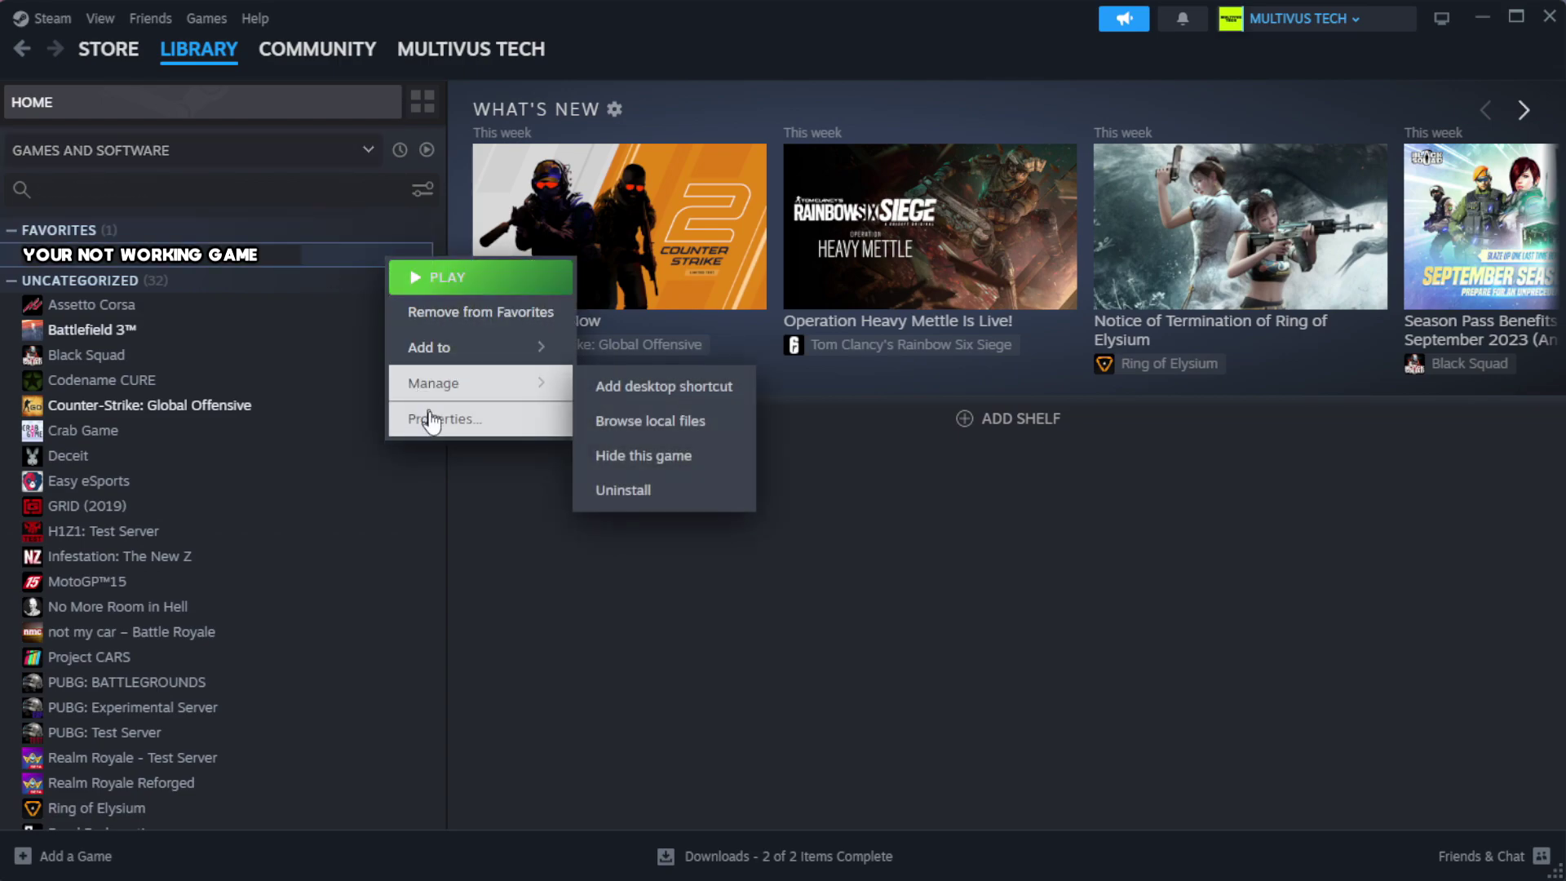
# - Verify integrity of the game's installed files, ending with all 1039 files validated
pyautogui.click(490, 424)
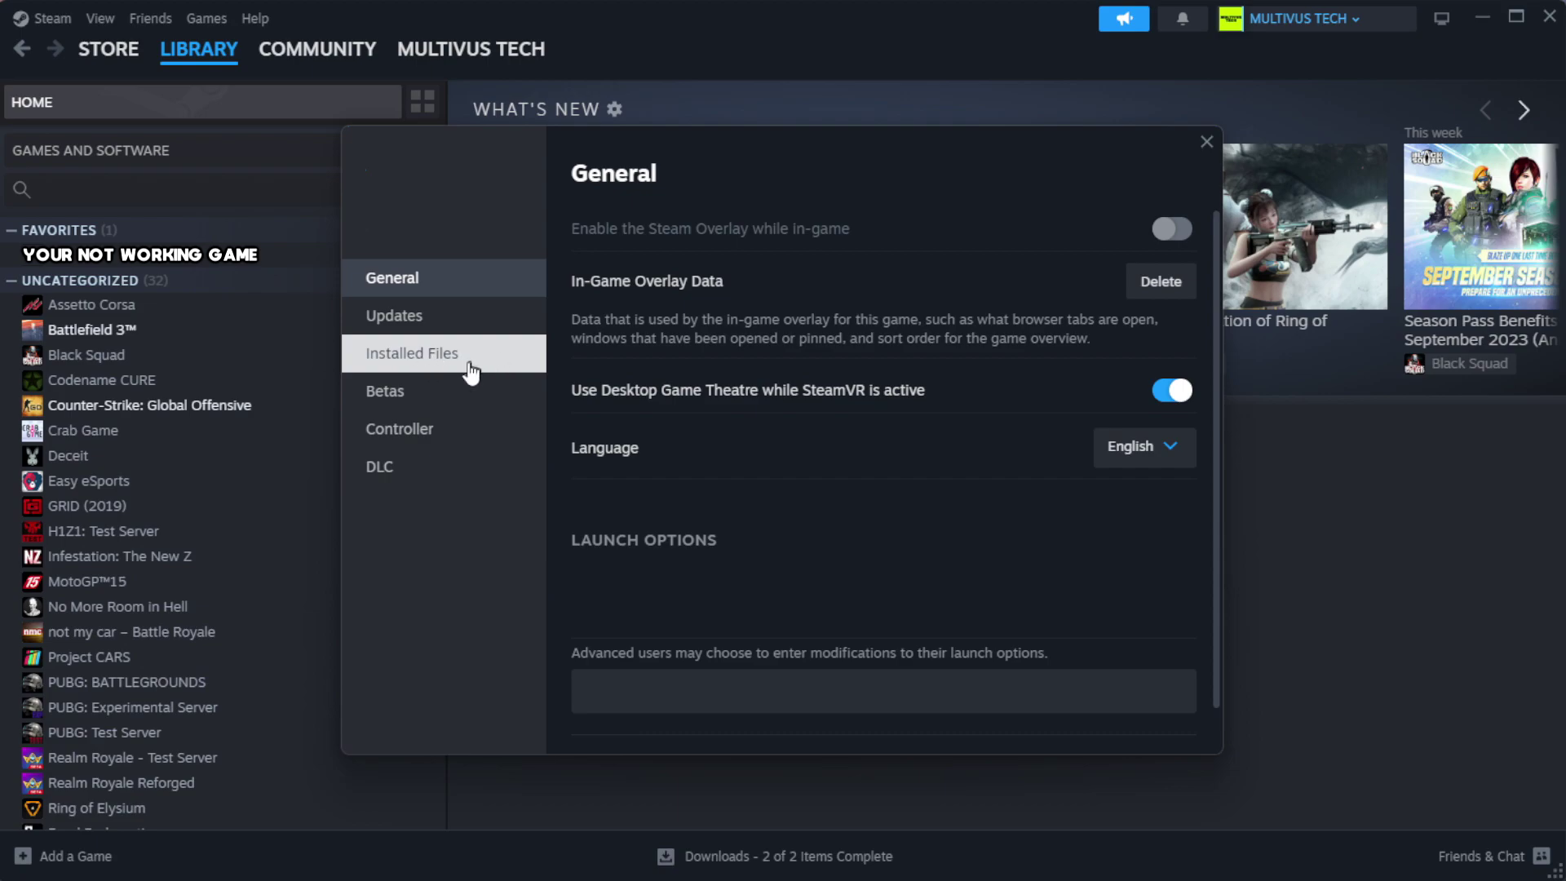
pyautogui.click(514, 372)
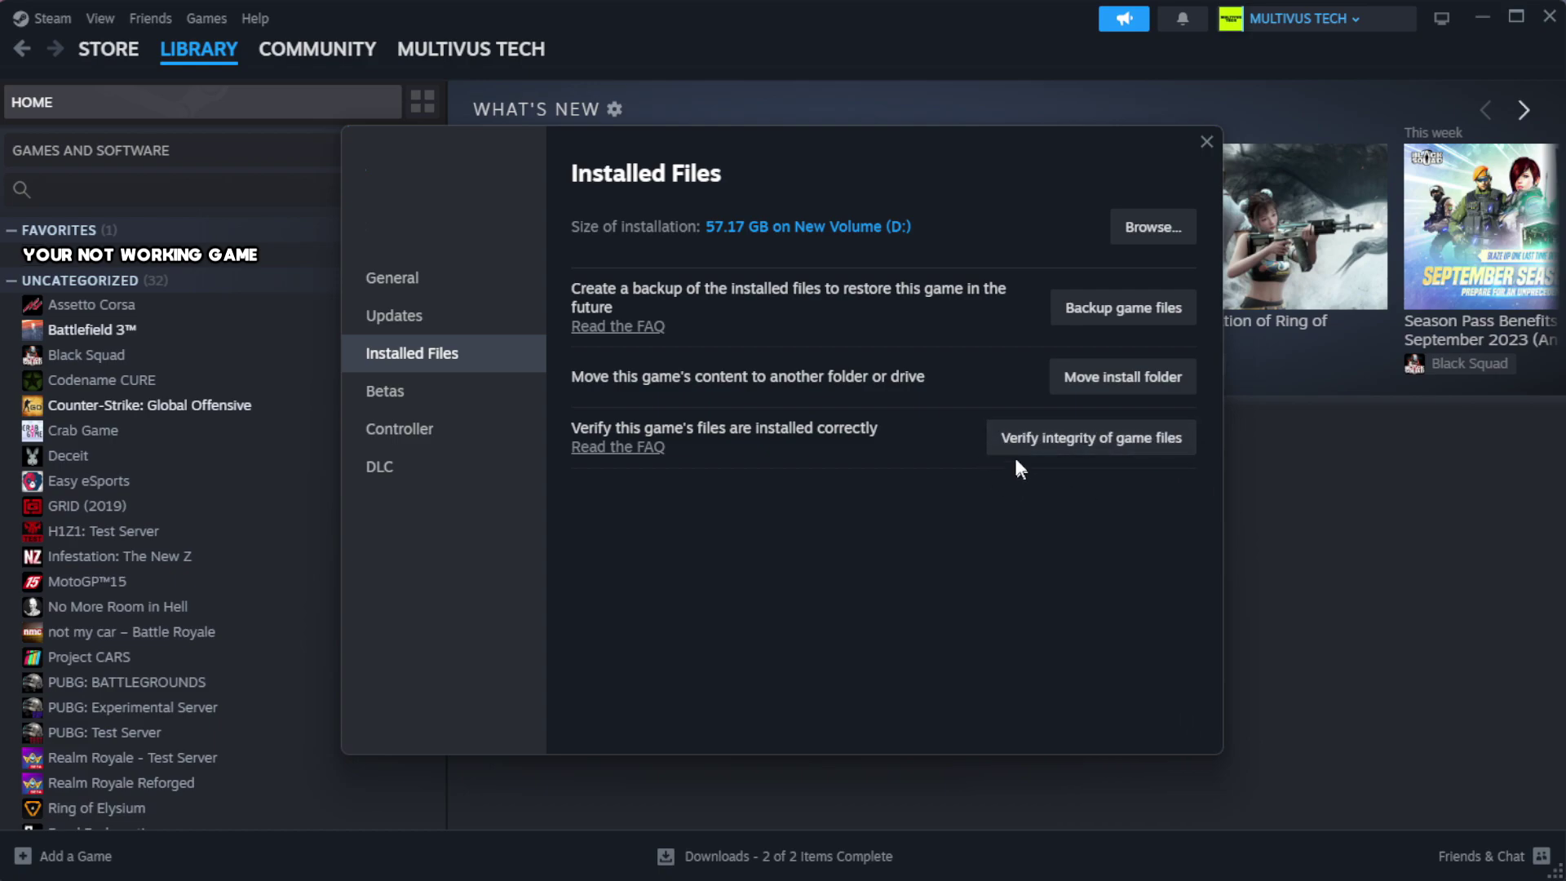
pyautogui.click(1101, 455)
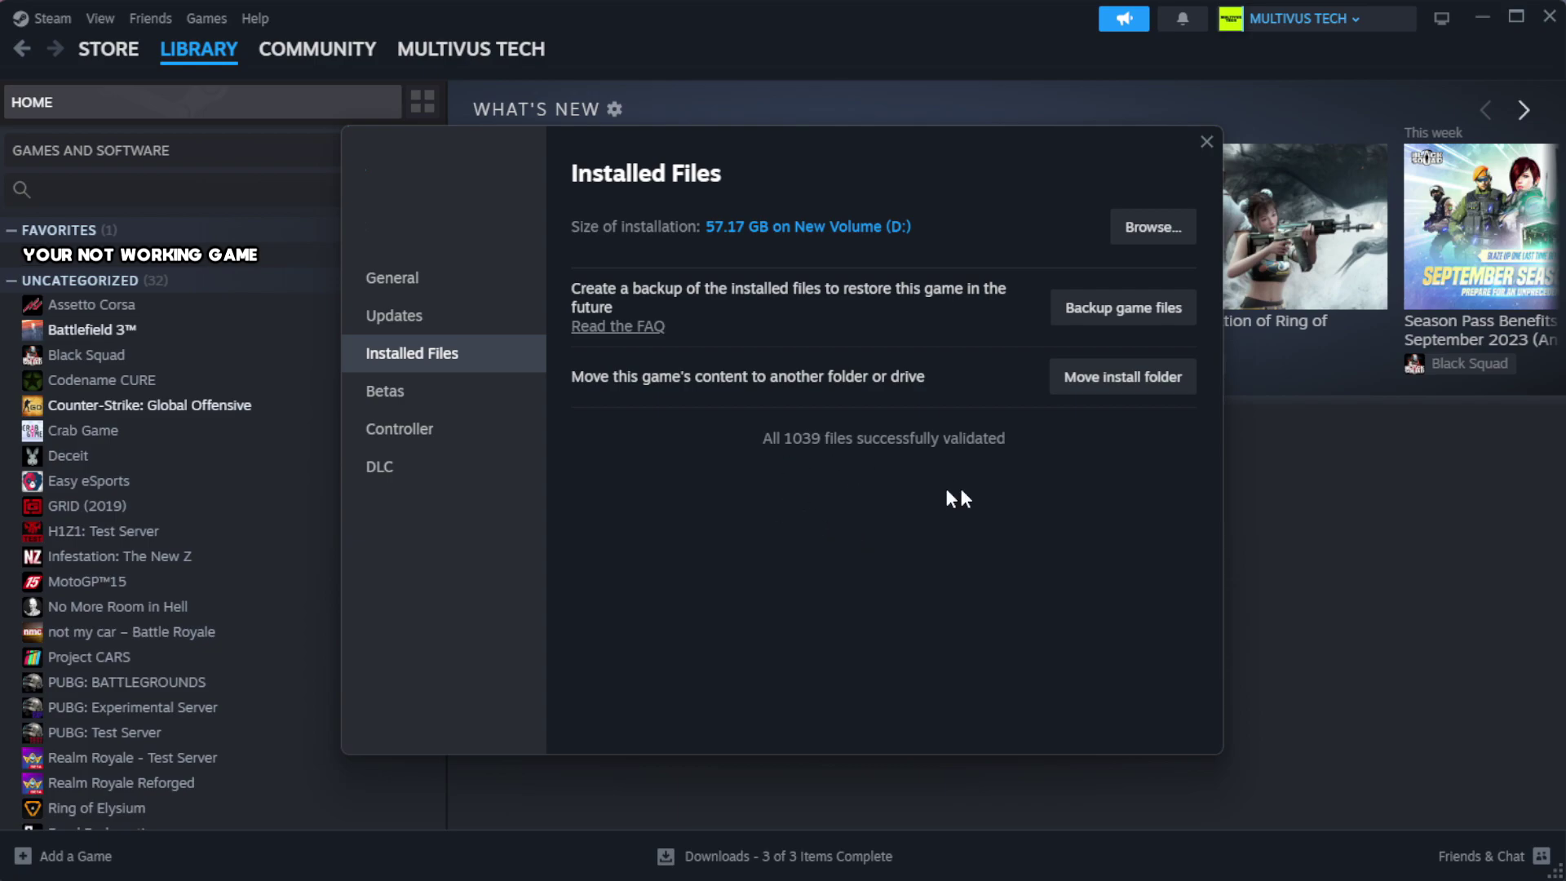
# - Open the game's install folder and bring up the YOUR NOT WORKING GAME shortcut's Properties dialog
pyautogui.click(1150, 229)
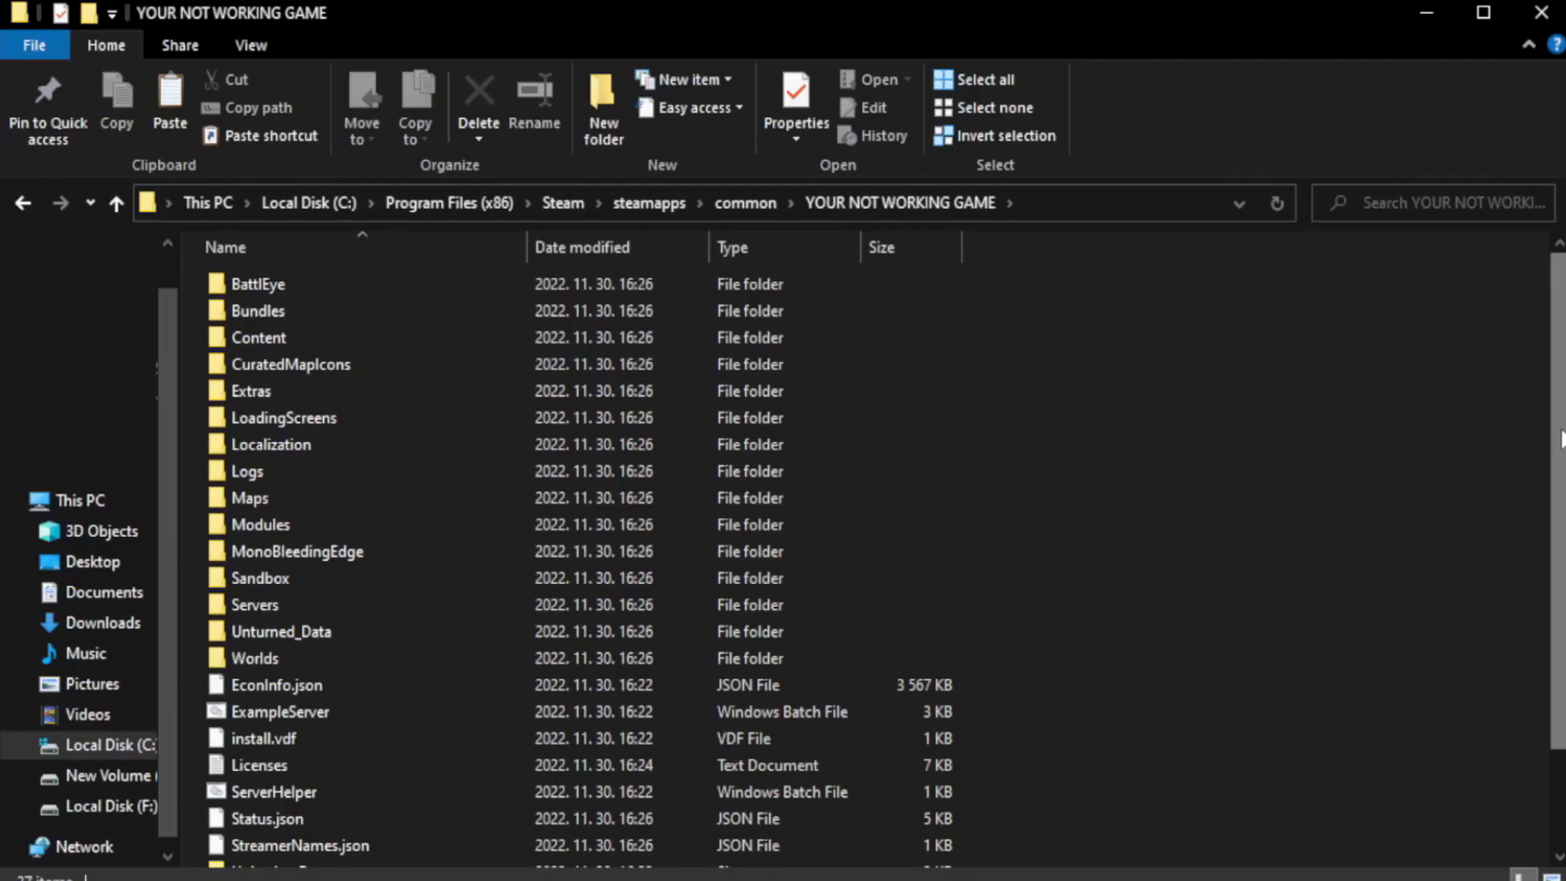
pyautogui.moveTo(1560, 487); pyautogui.dragTo(1562, 584)
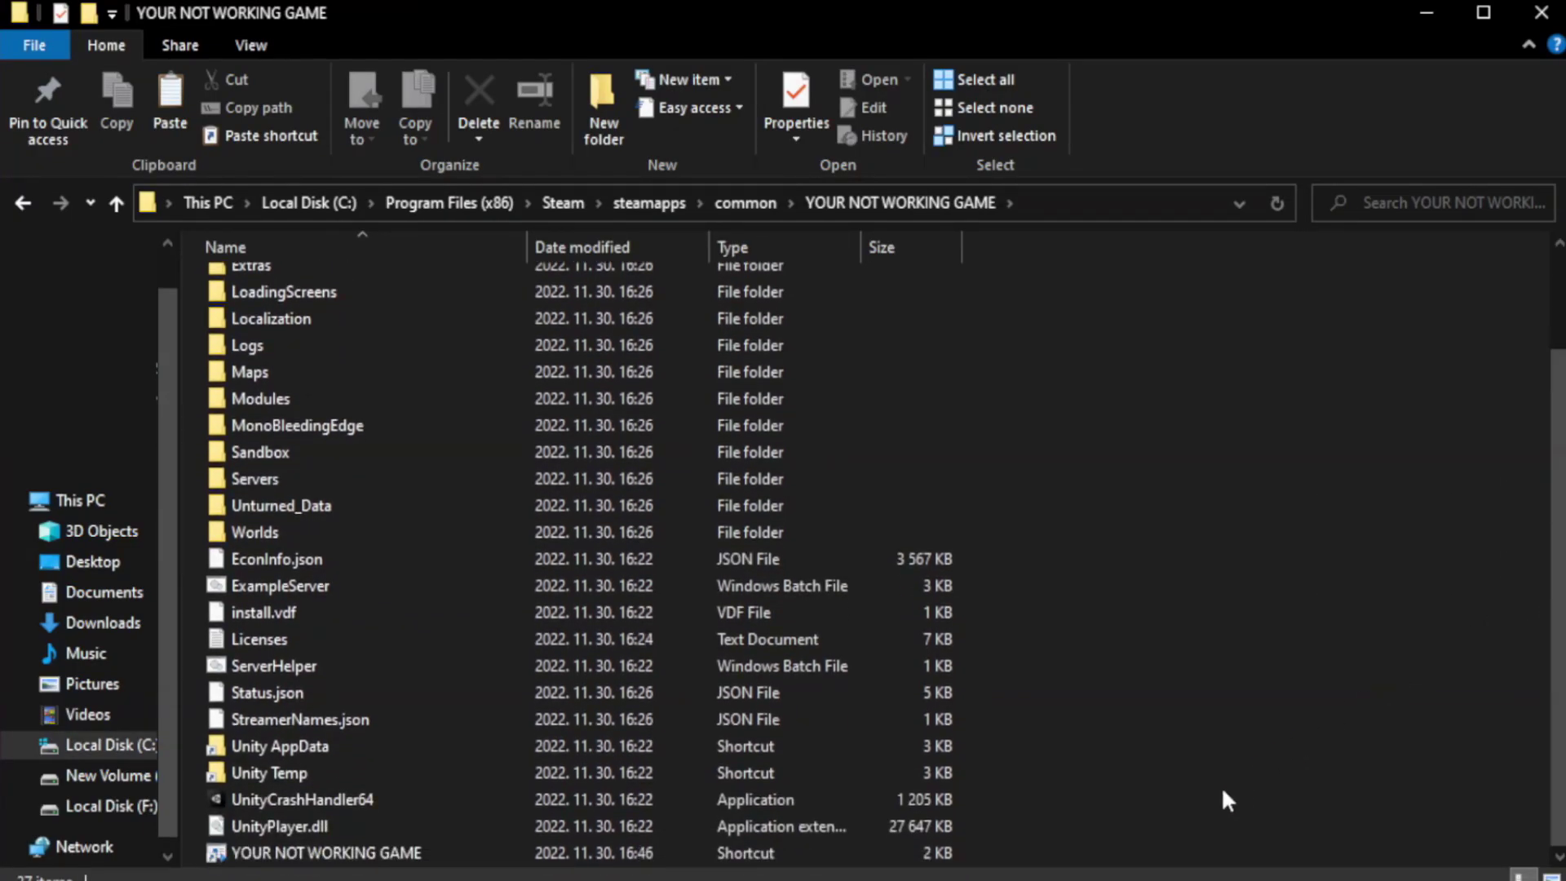
pyautogui.click(538, 855)
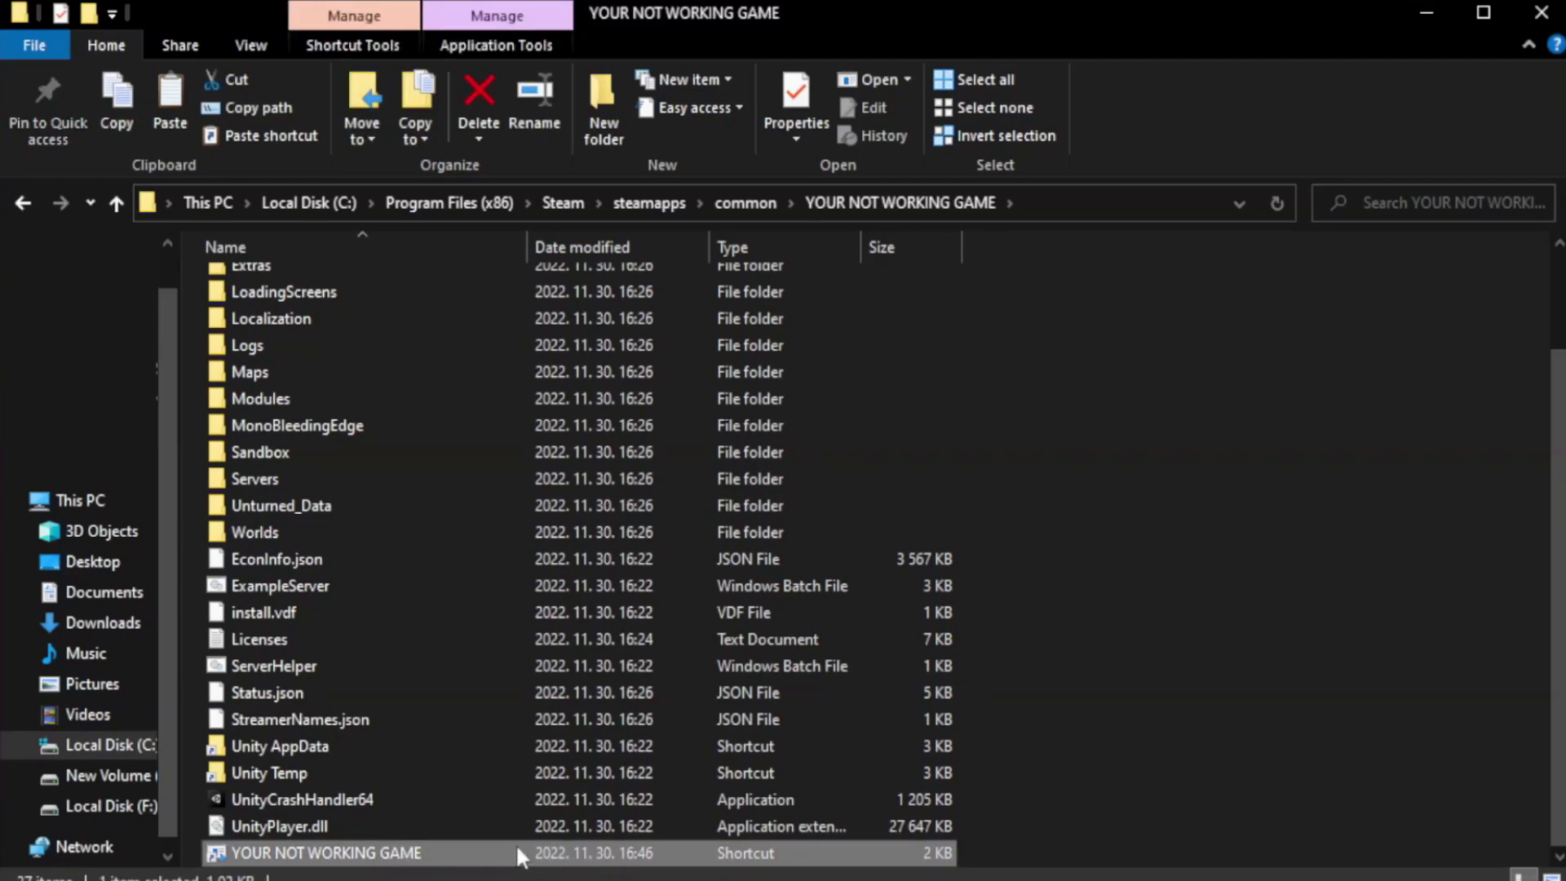
pyautogui.rightClick(523, 858)
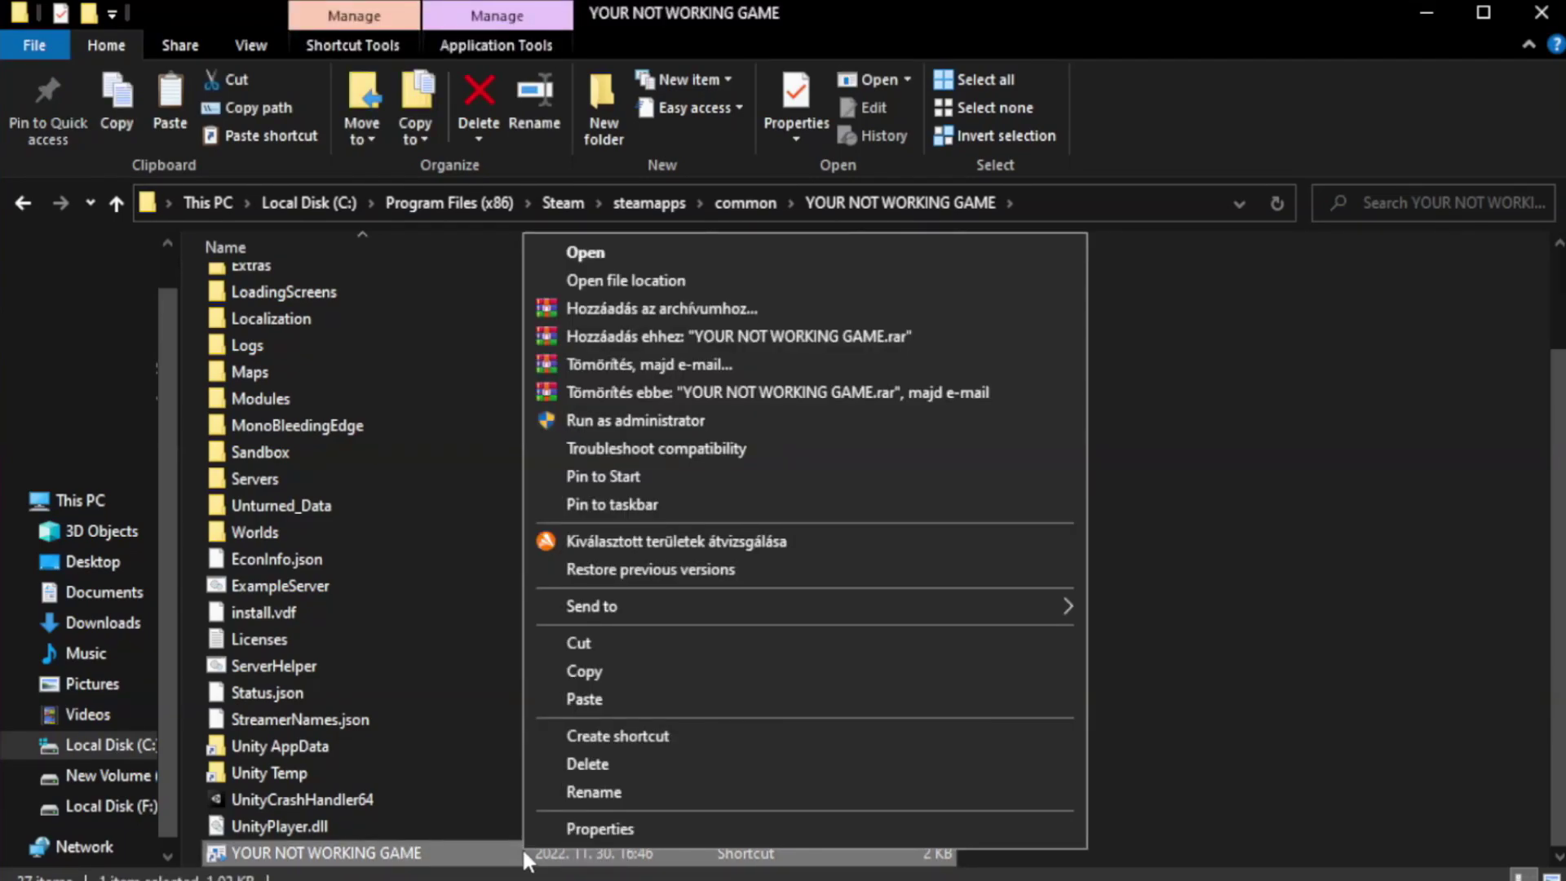
pyautogui.click(799, 830)
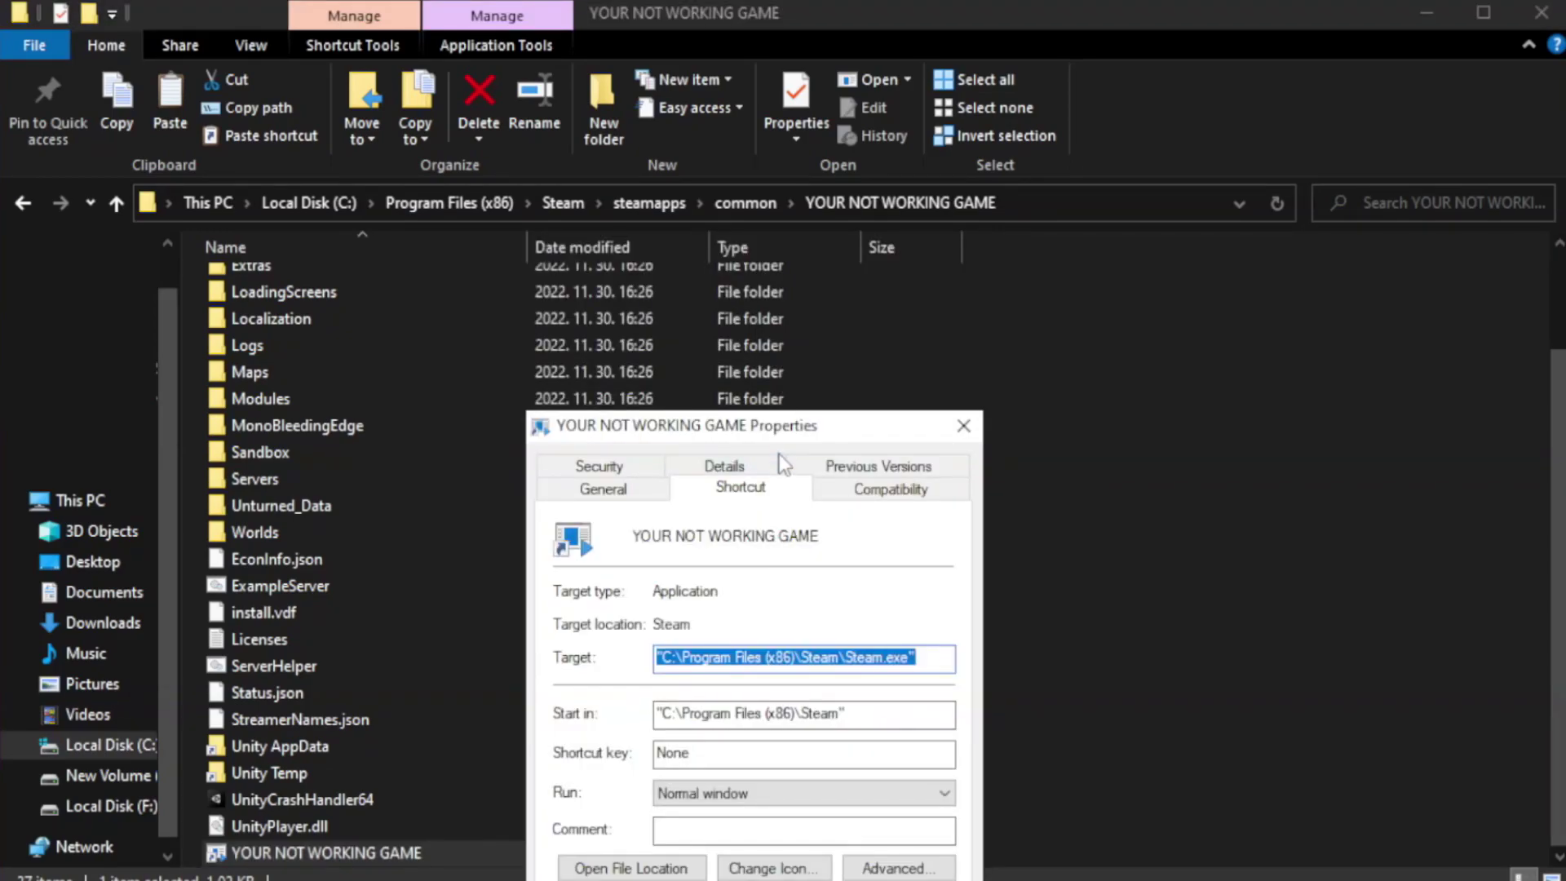
pyautogui.moveTo(788, 426); pyautogui.dragTo(786, 160)
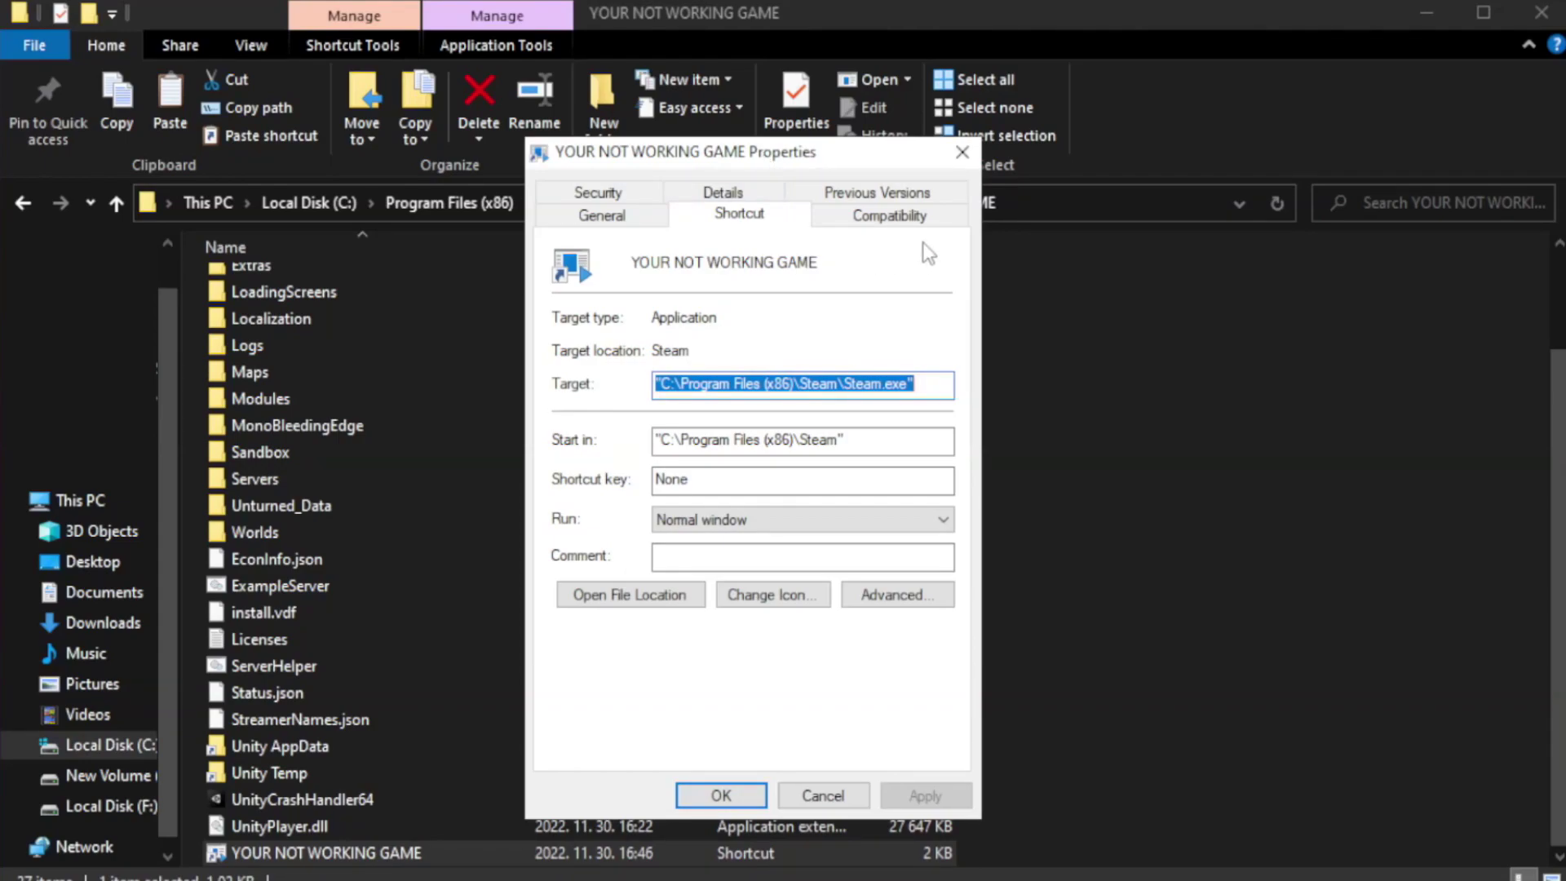
# - Set Windows 8 compatibility mode, disable fullscreen optimizations, run as administrator, then apply and close
pyautogui.click(881, 219)
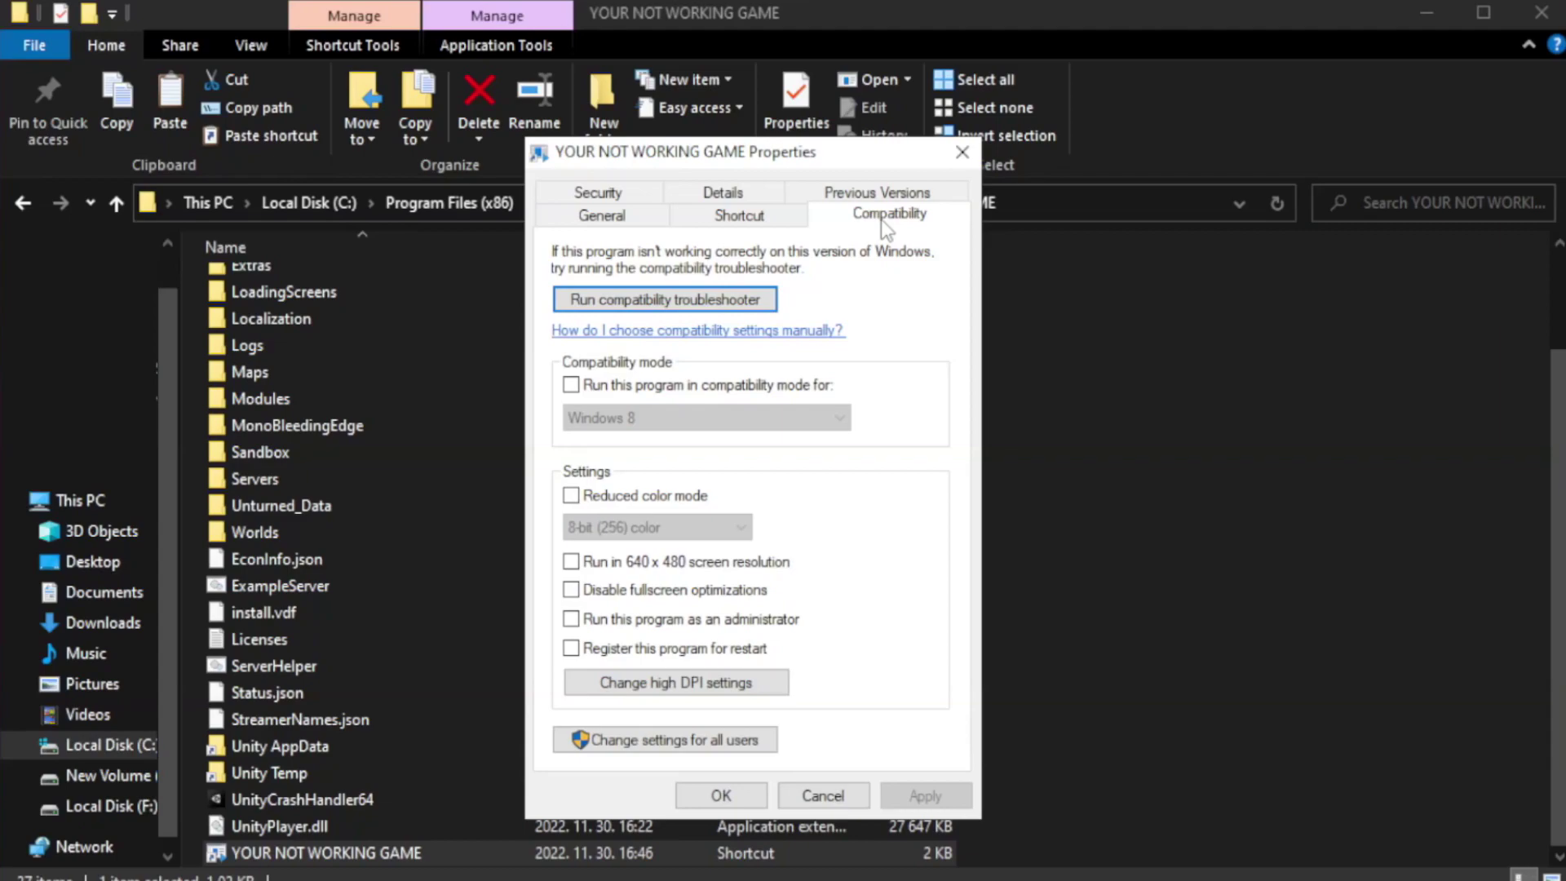
pyautogui.click(622, 393)
pyautogui.click(669, 412)
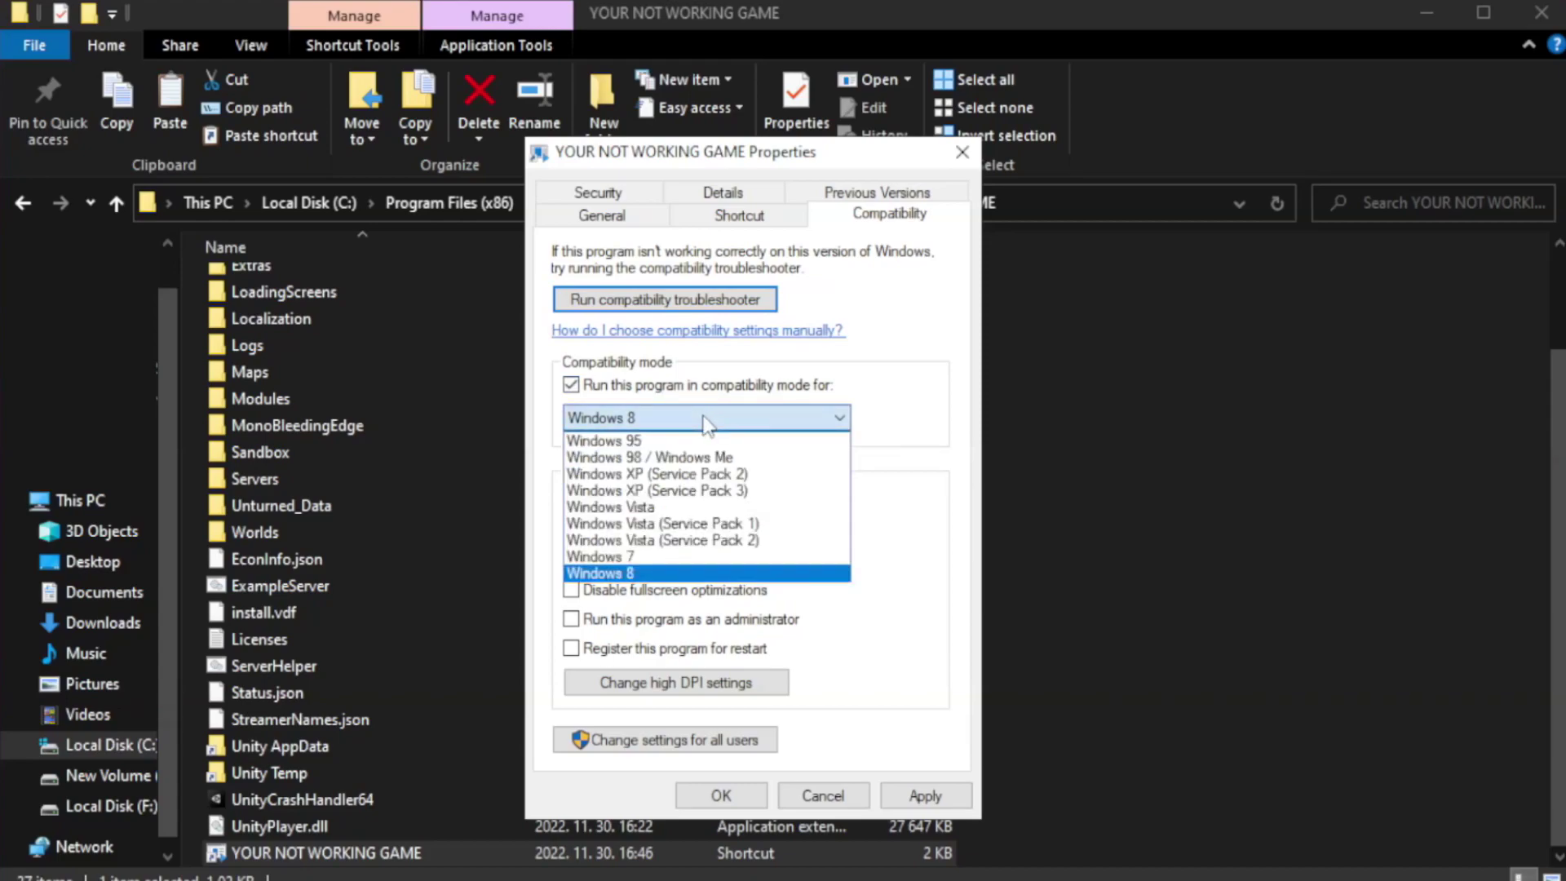
pyautogui.click(663, 574)
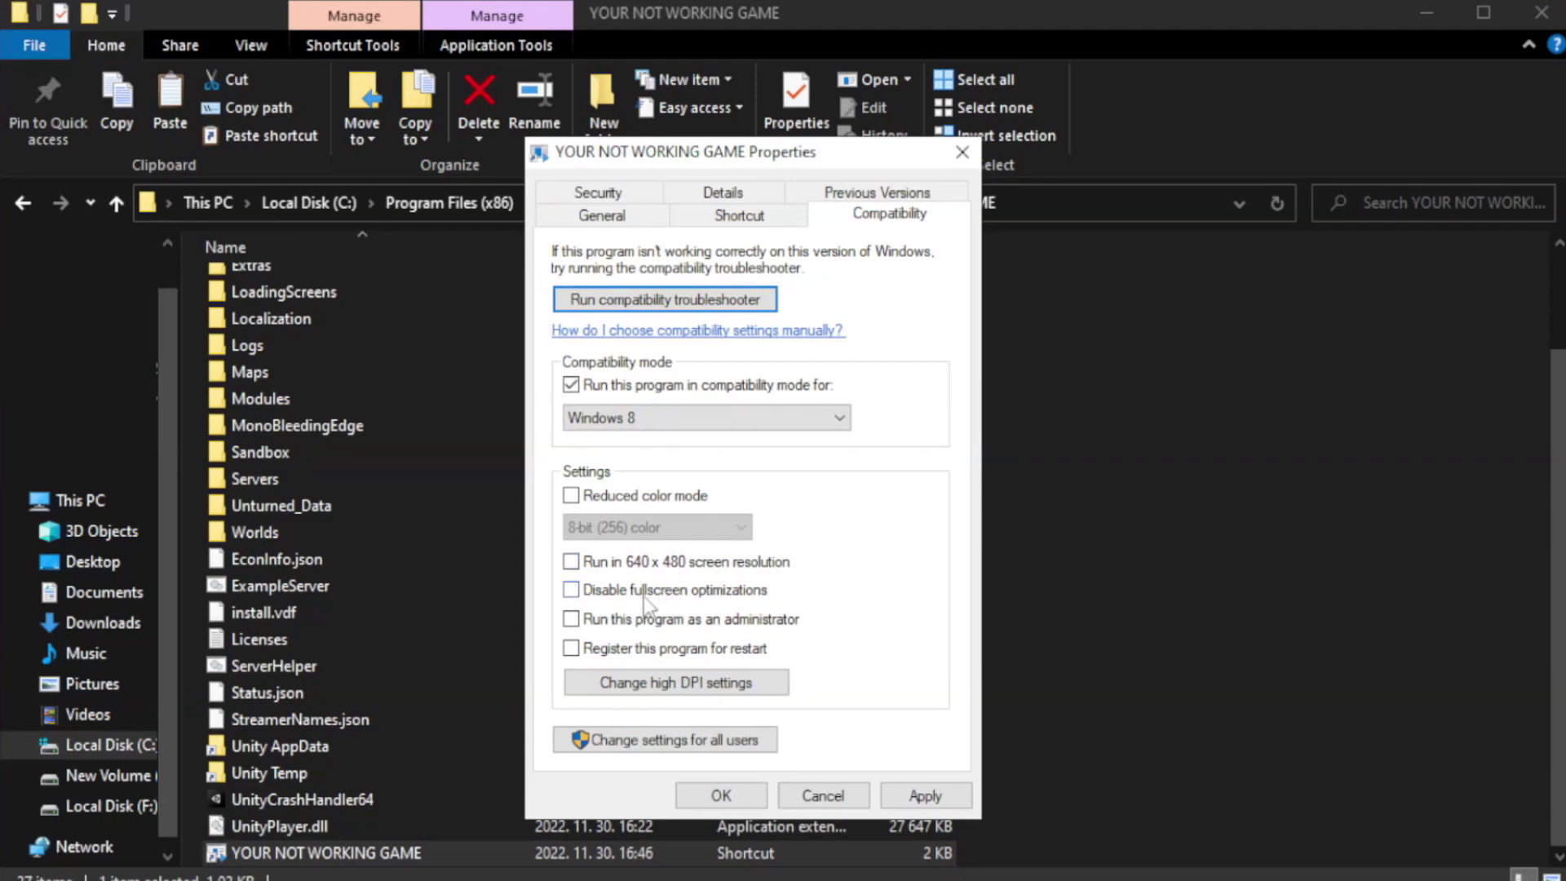
pyautogui.click(611, 601)
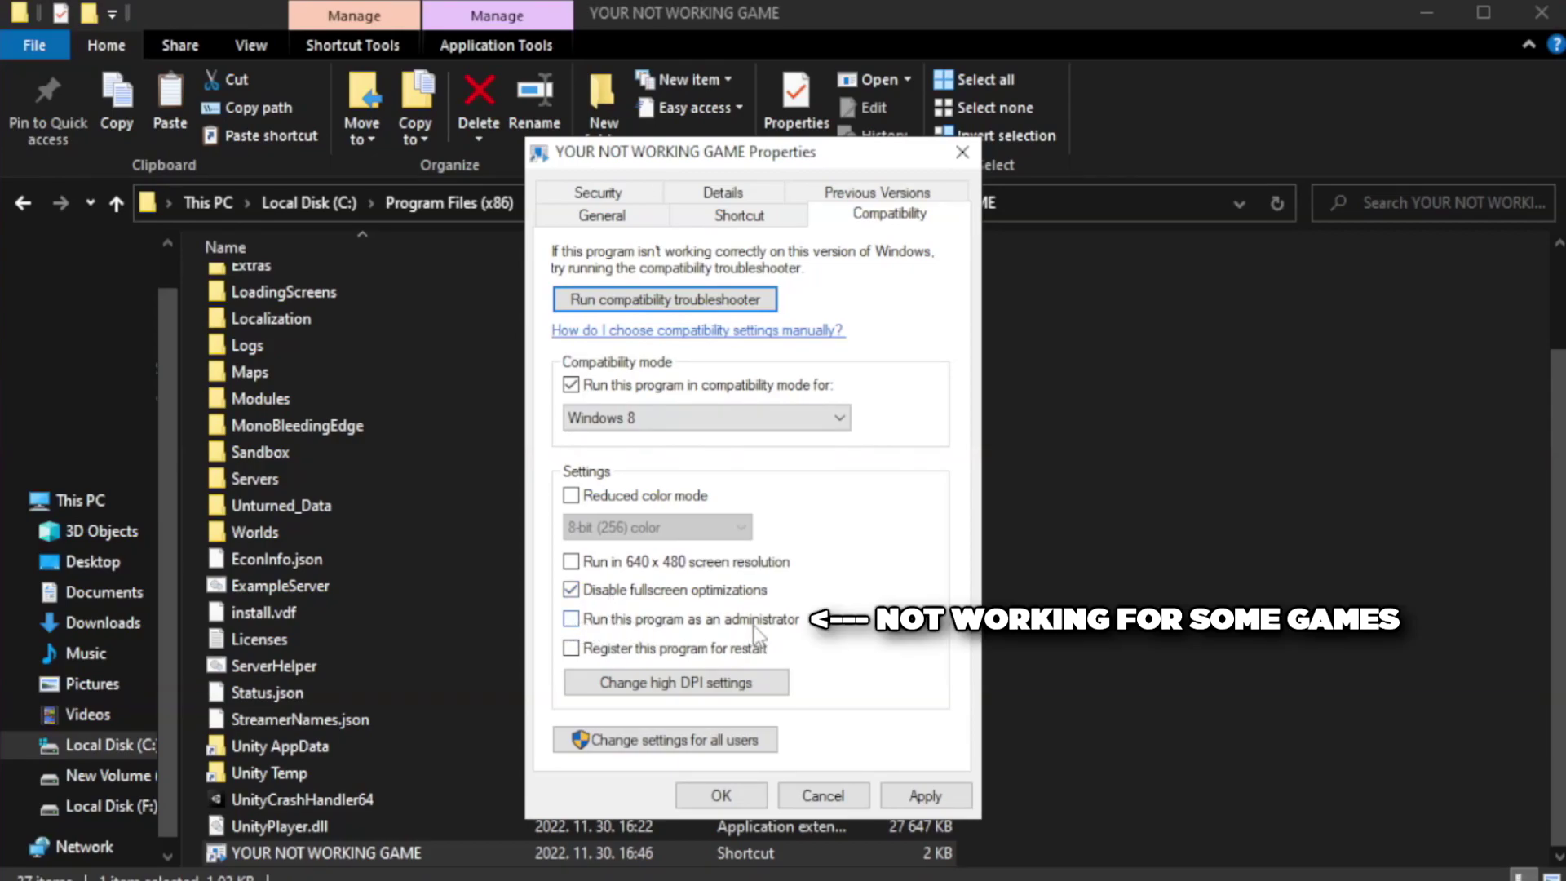
pyautogui.click(615, 632)
pyautogui.click(918, 804)
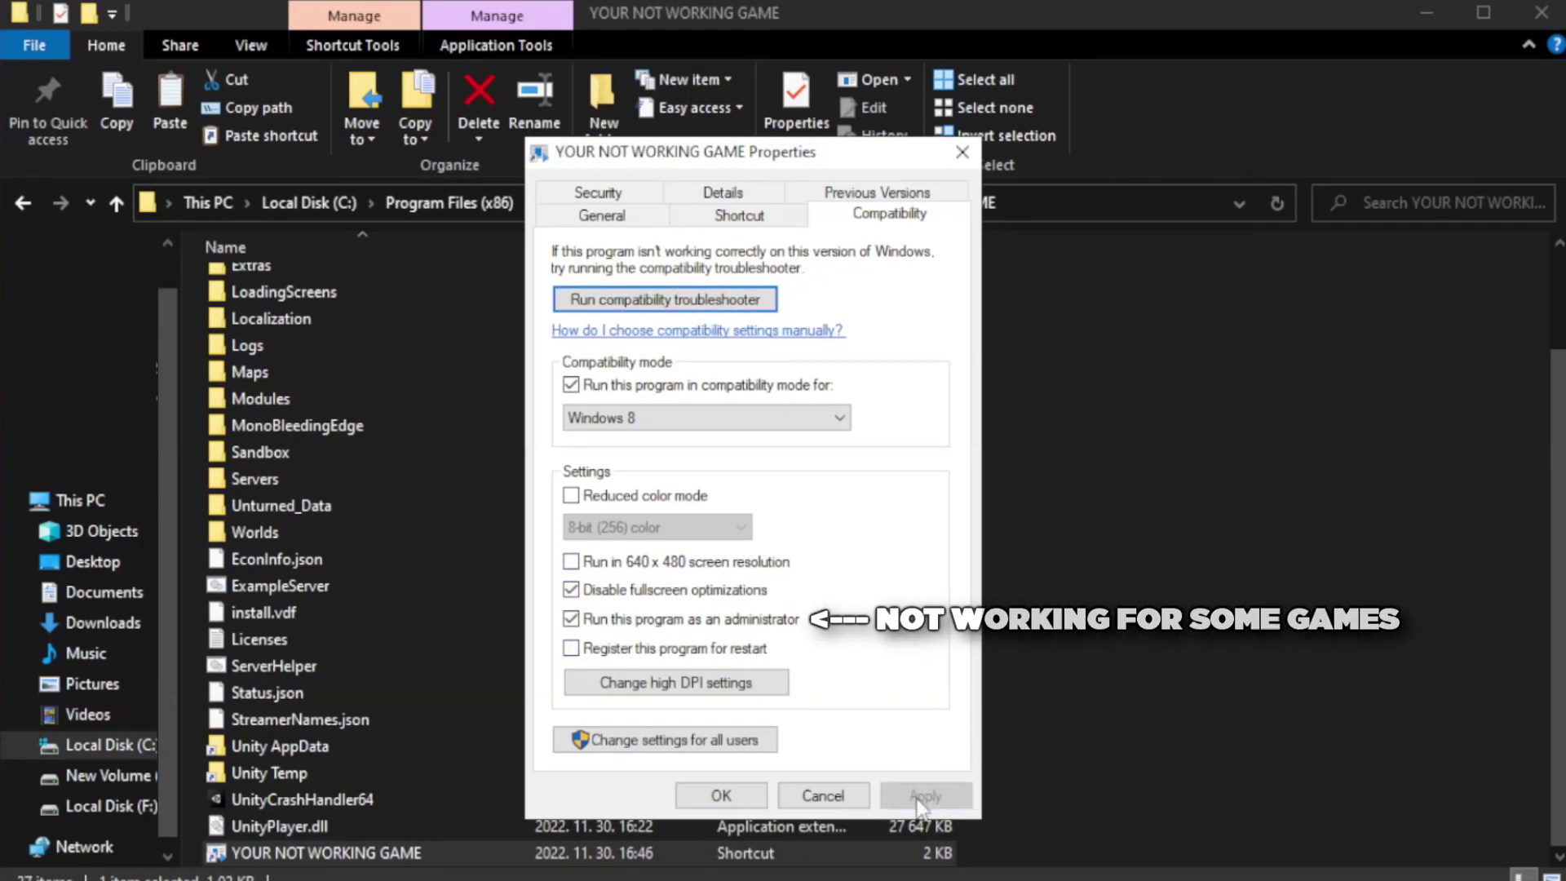
pyautogui.click(718, 798)
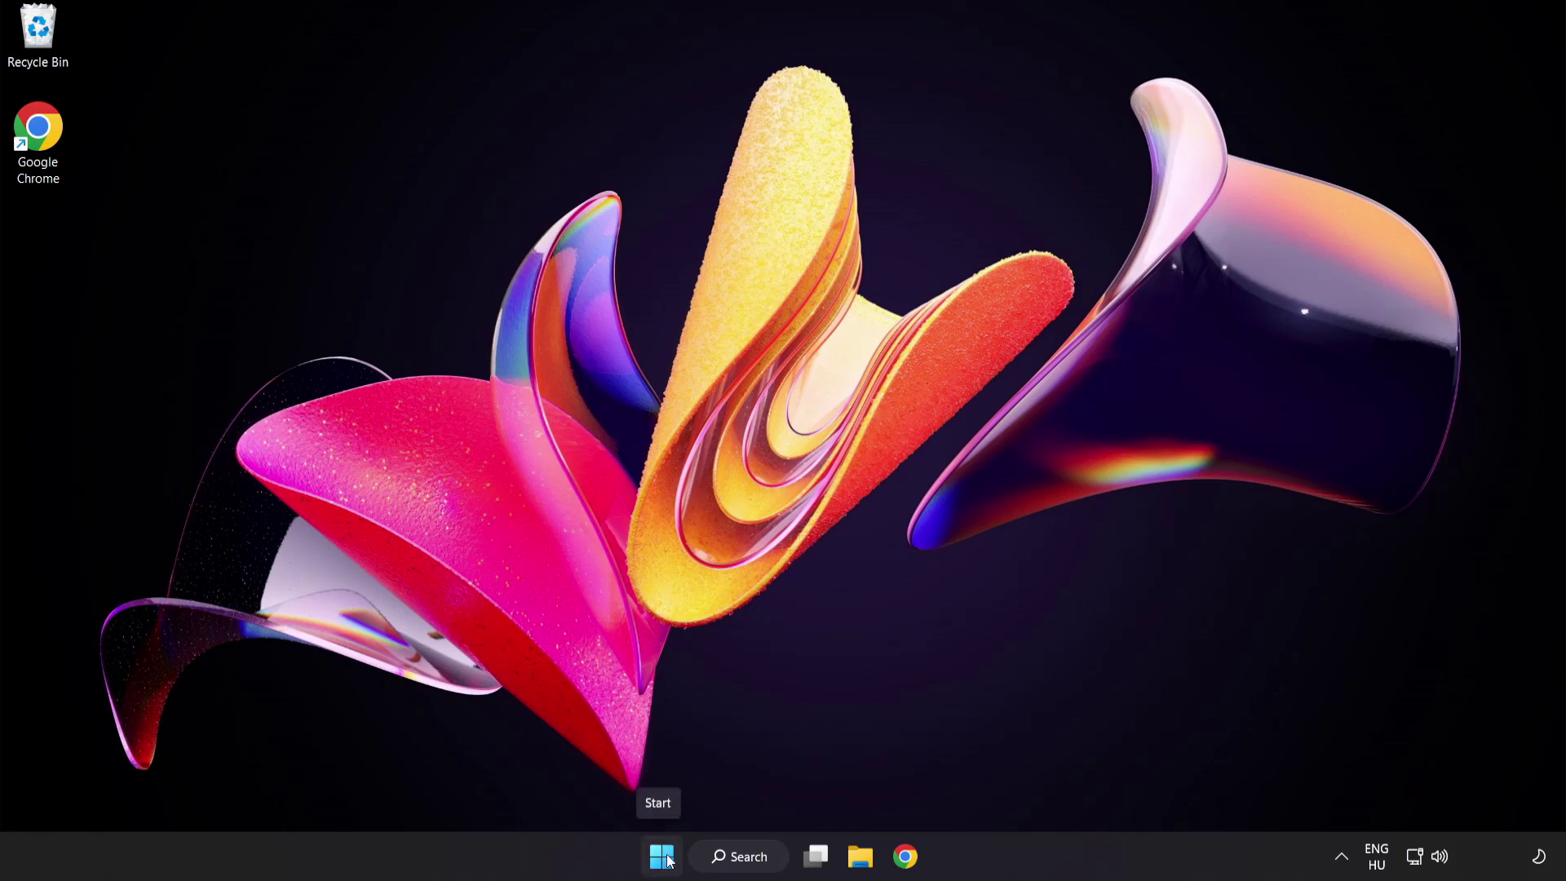
# - Launch Task Manager from the Start right-click menu and show the Startup apps list
pyautogui.rightClick(666, 860)
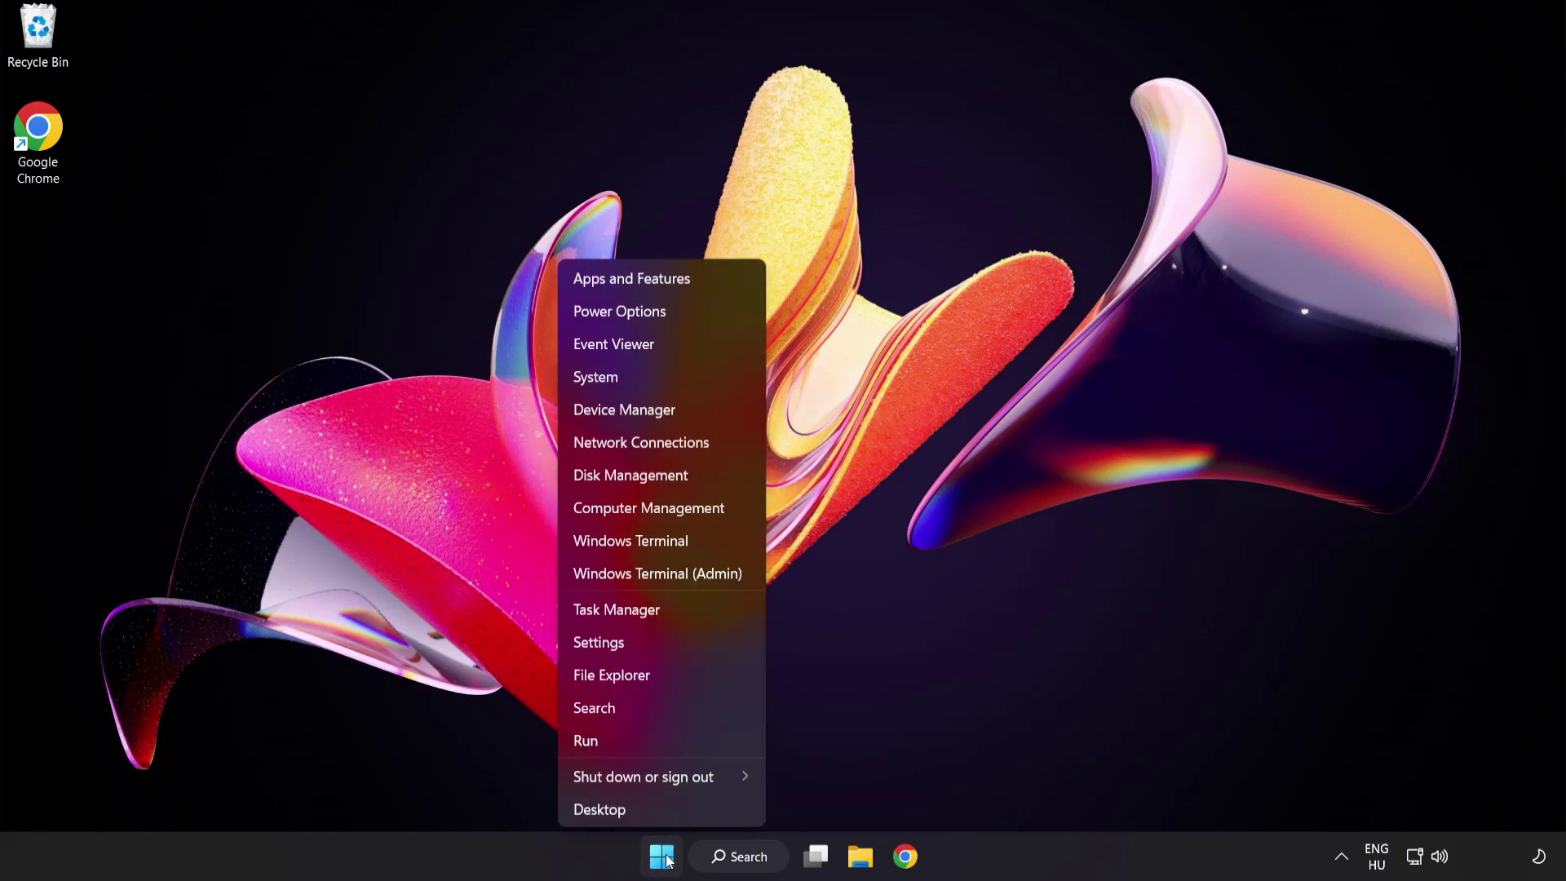
pyautogui.click(677, 614)
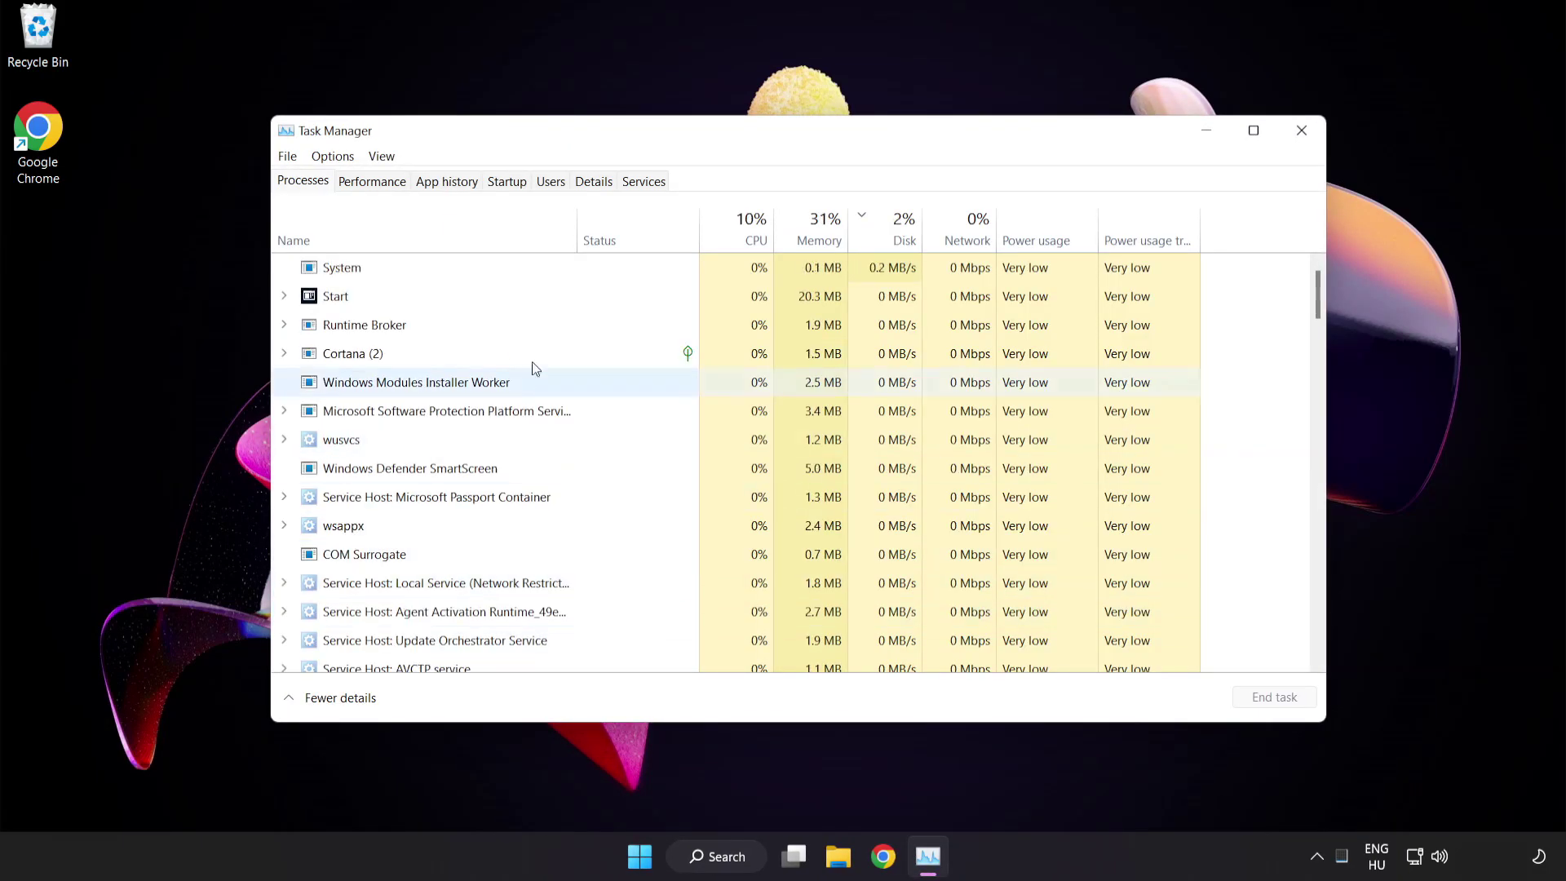
pyautogui.click(517, 187)
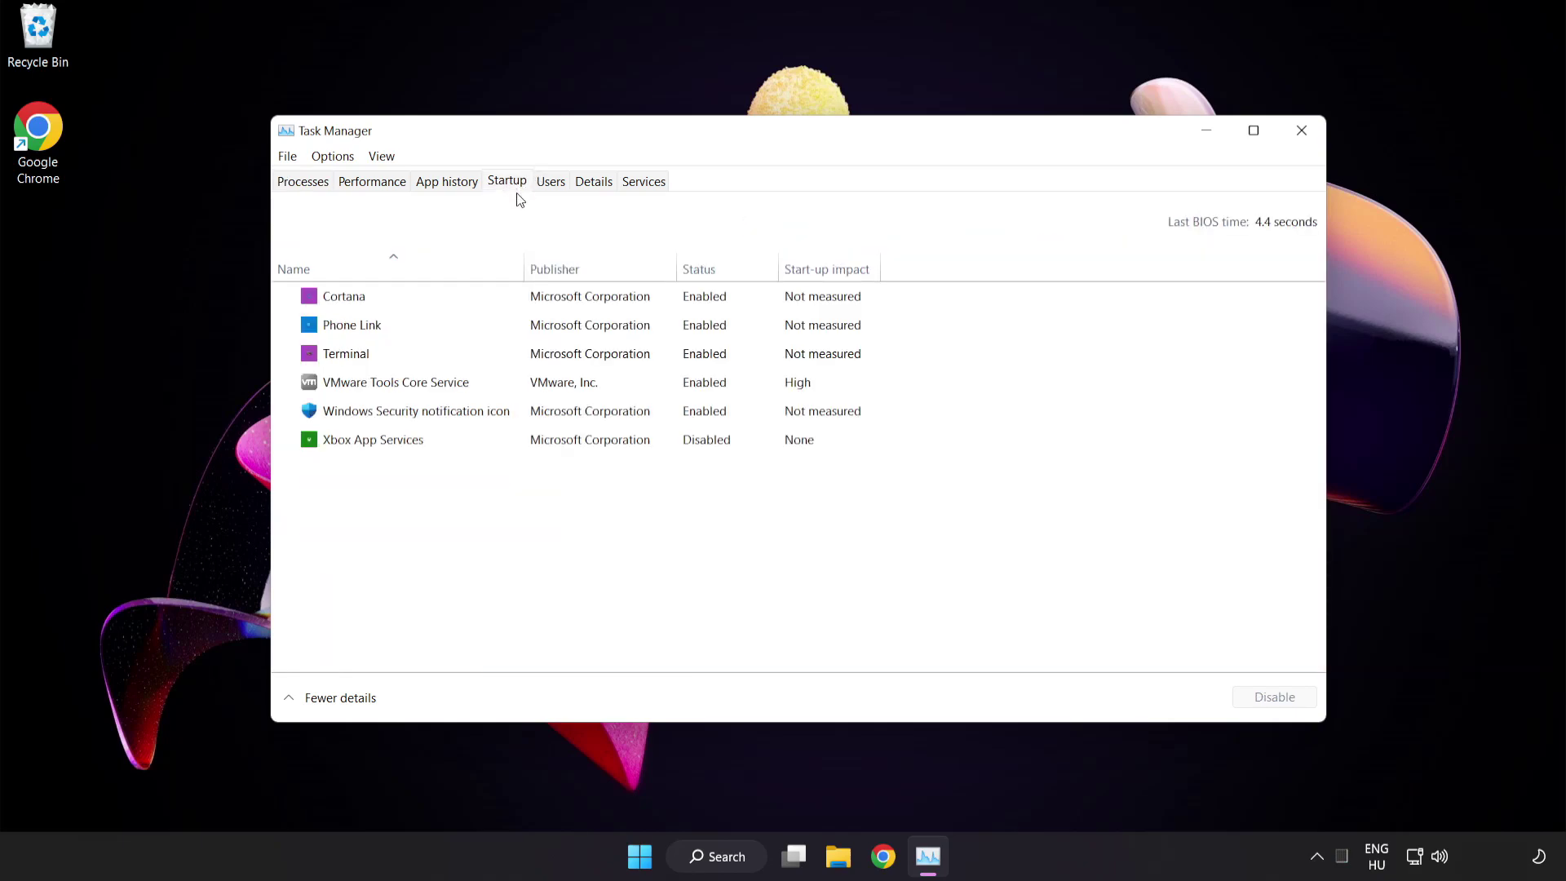
# - Disable Cortana, Phone Link, Terminal and Windows Security notification icon at startup
pyautogui.click(518, 306)
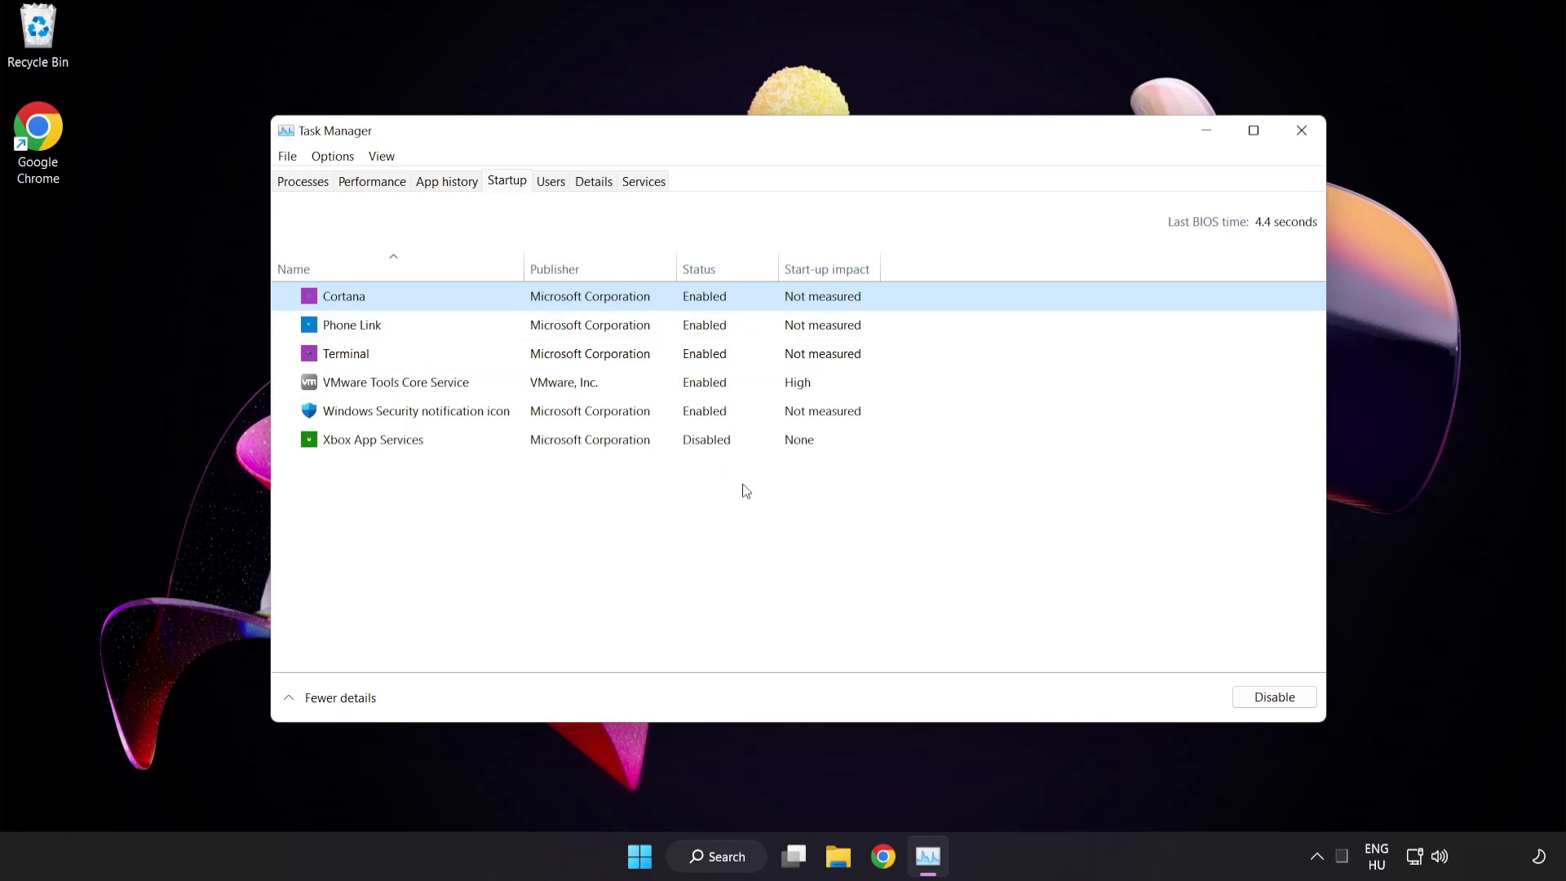
pyautogui.click(1277, 700)
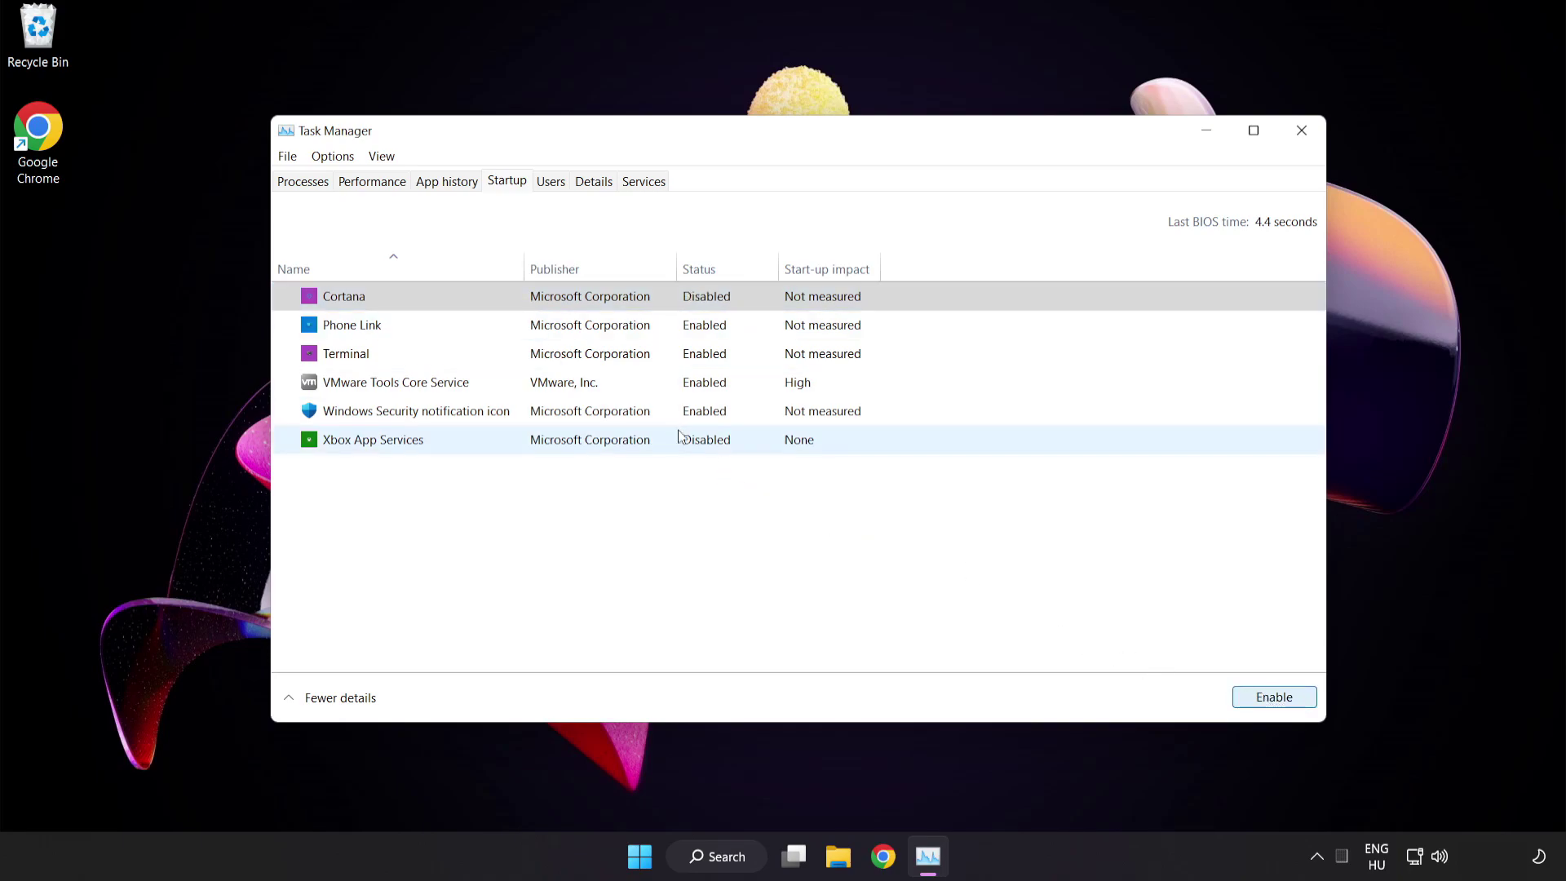
pyautogui.click(485, 323)
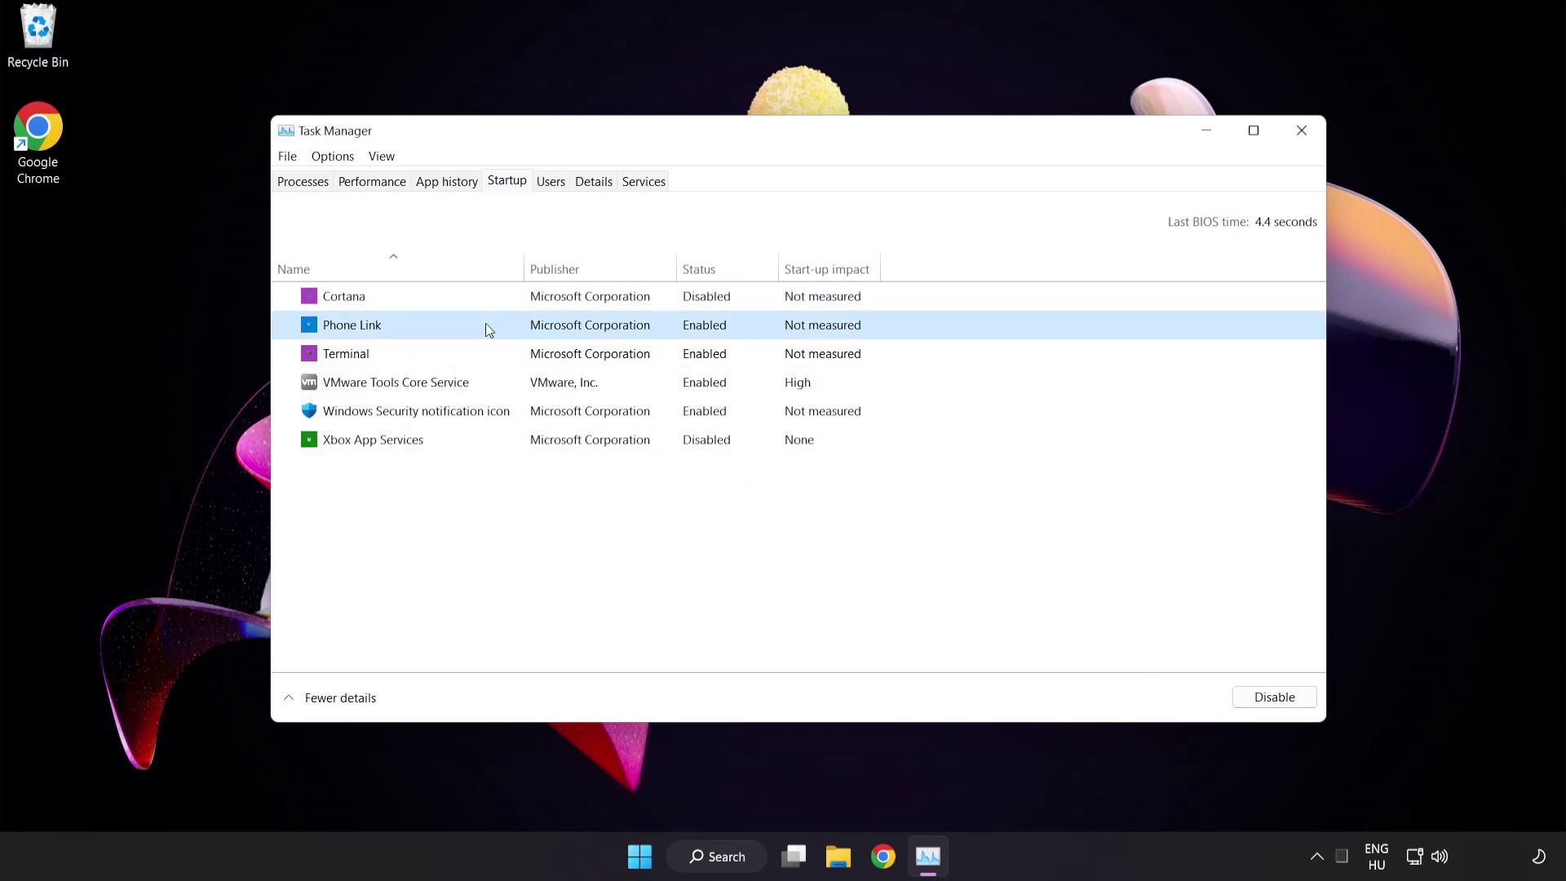
pyautogui.click(1269, 710)
pyautogui.click(534, 359)
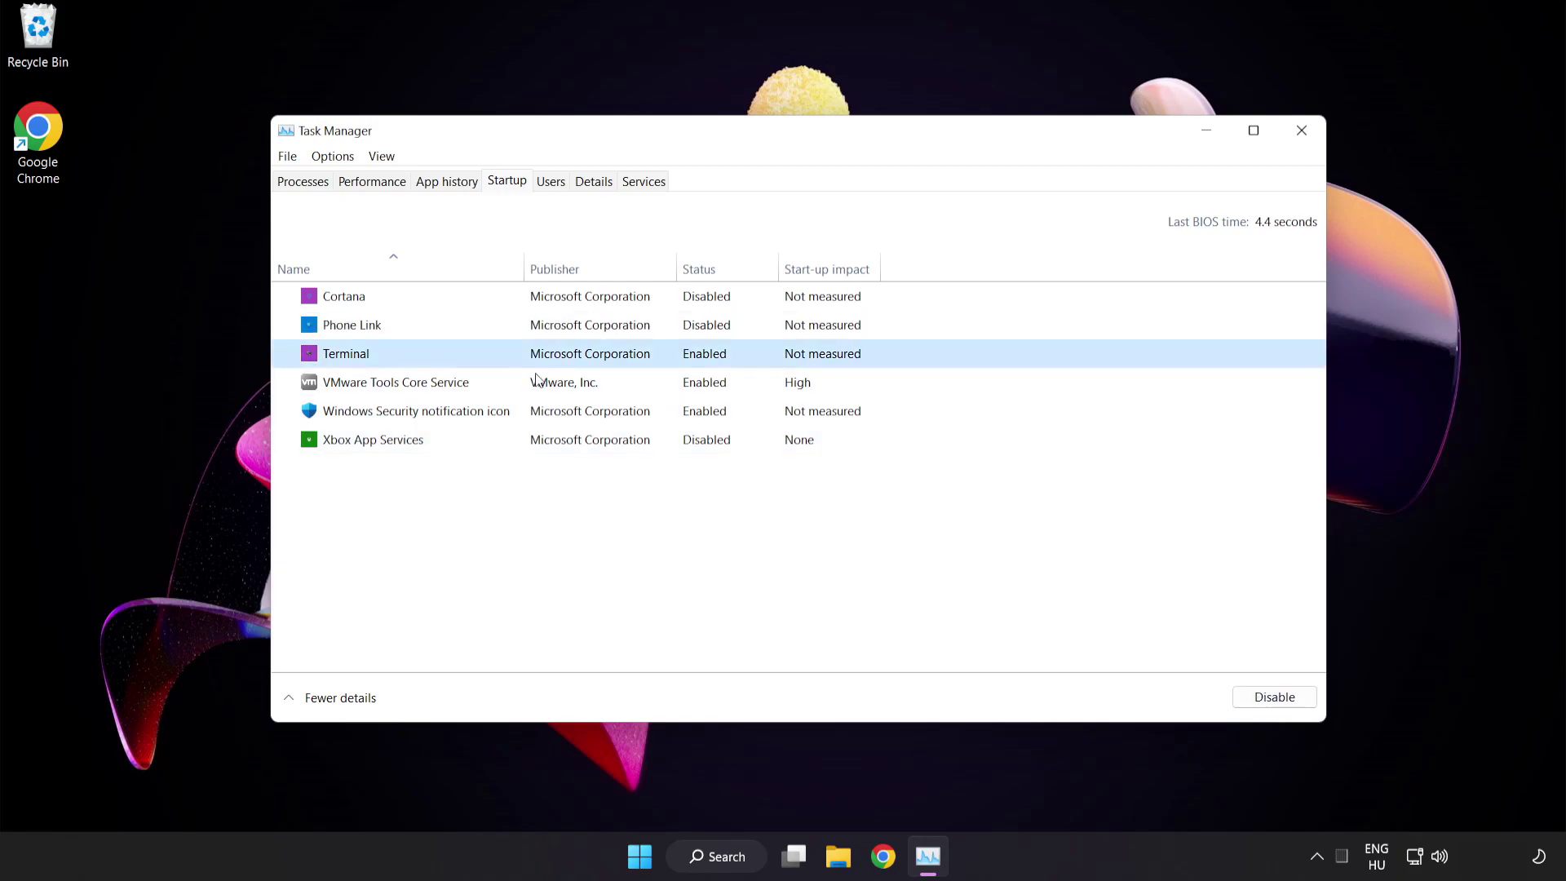
pyautogui.click(1246, 691)
pyautogui.click(532, 417)
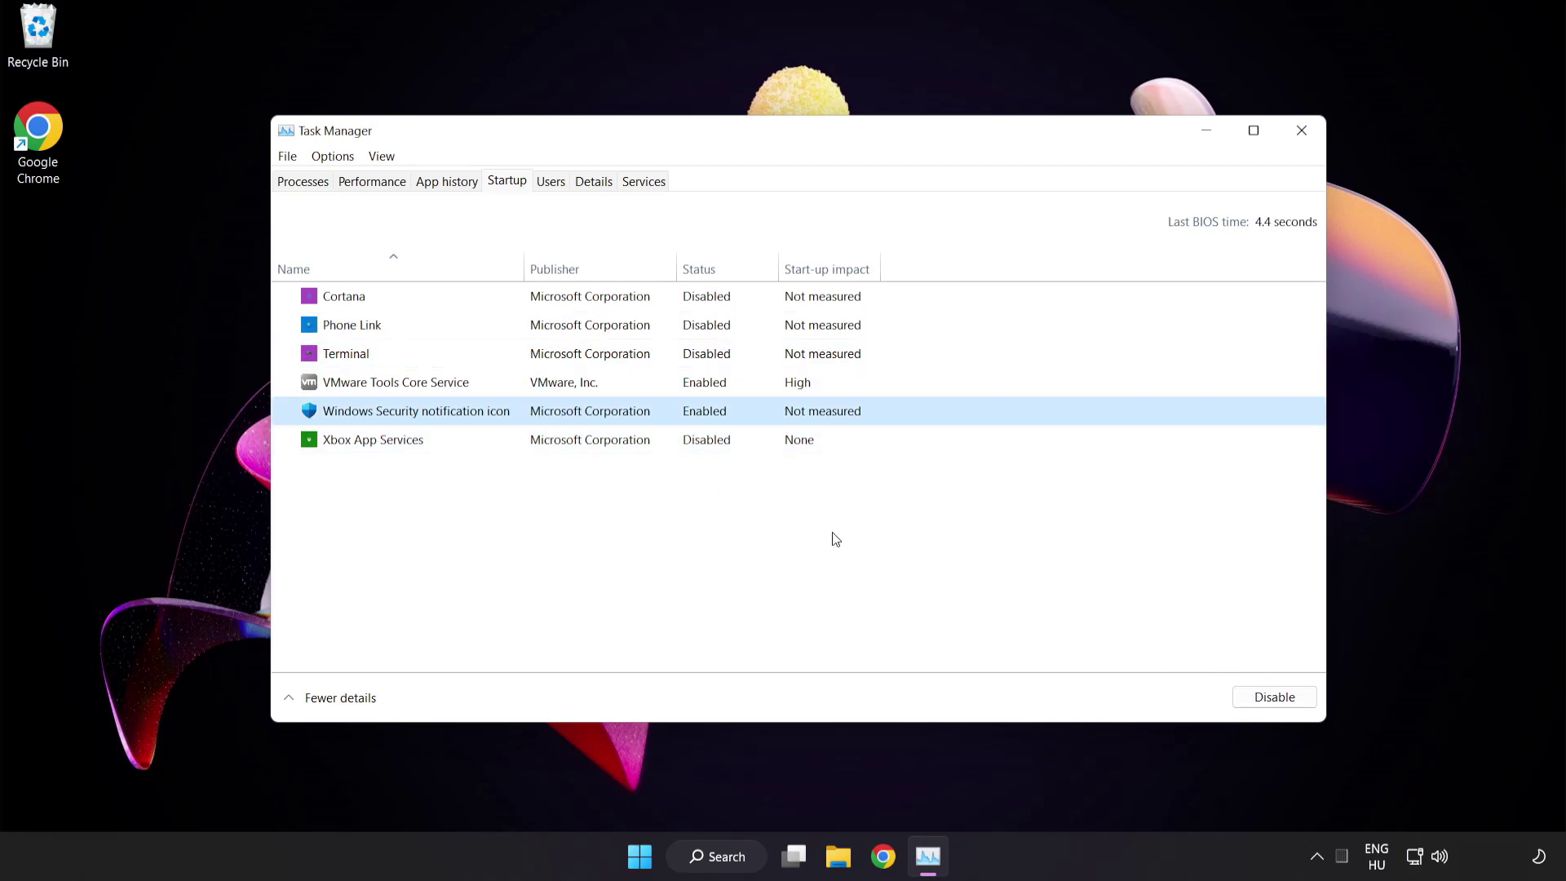
pyautogui.click(1260, 703)
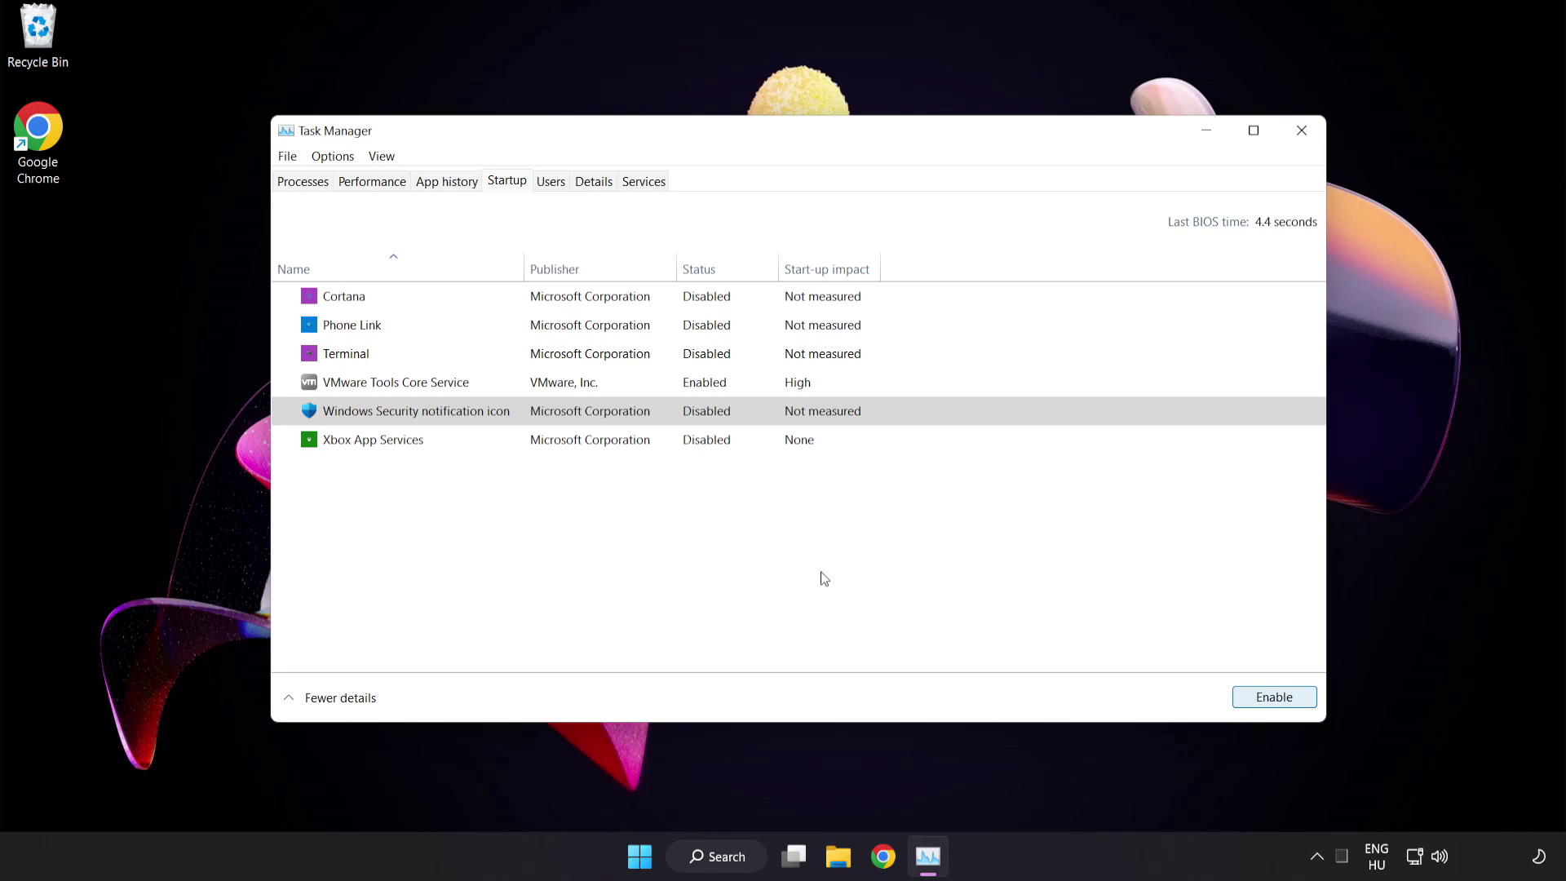
# - Close Task Manager and download the DirectX End-User Runtime Web Installer in Chrome
pyautogui.click(1301, 132)
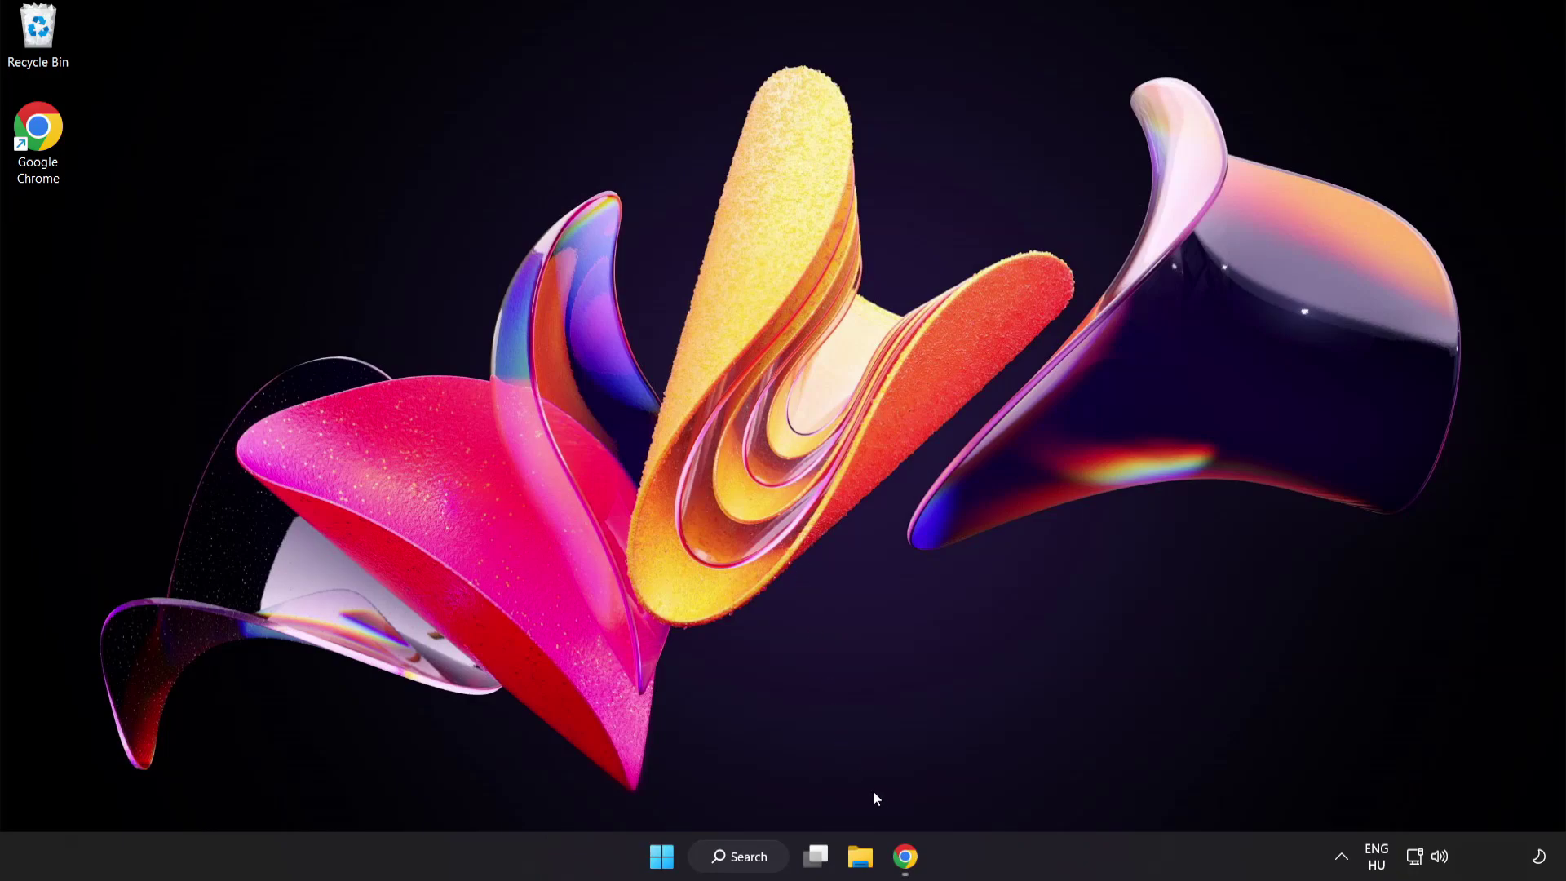
pyautogui.click(907, 858)
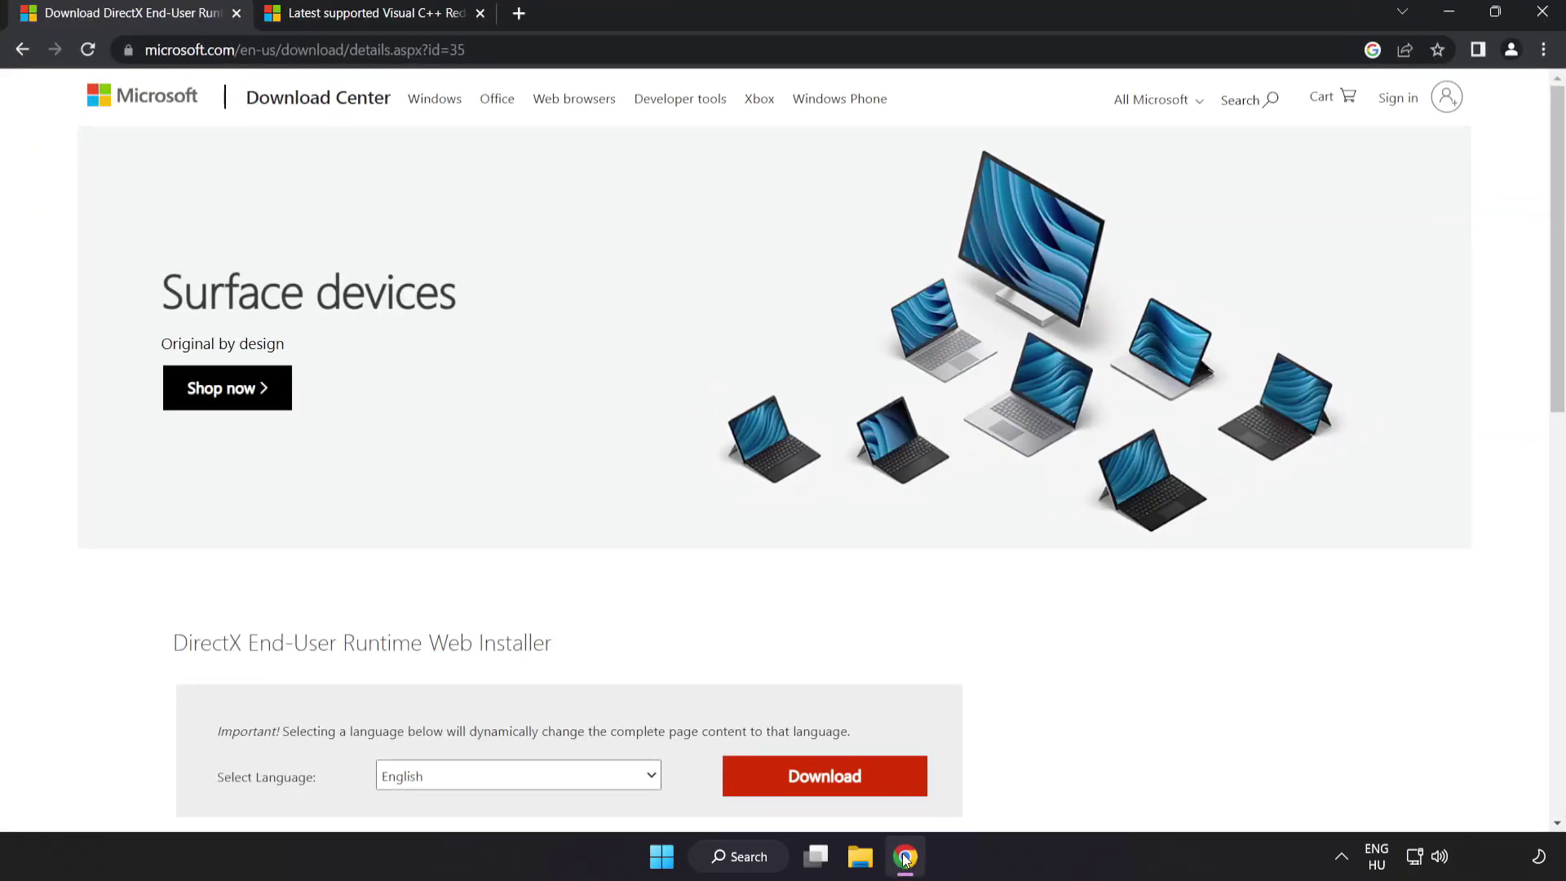
pyautogui.click(511, 49)
pyautogui.click(629, 50)
pyautogui.click(1091, 659)
pyautogui.scroll(-2, 1088, 655)
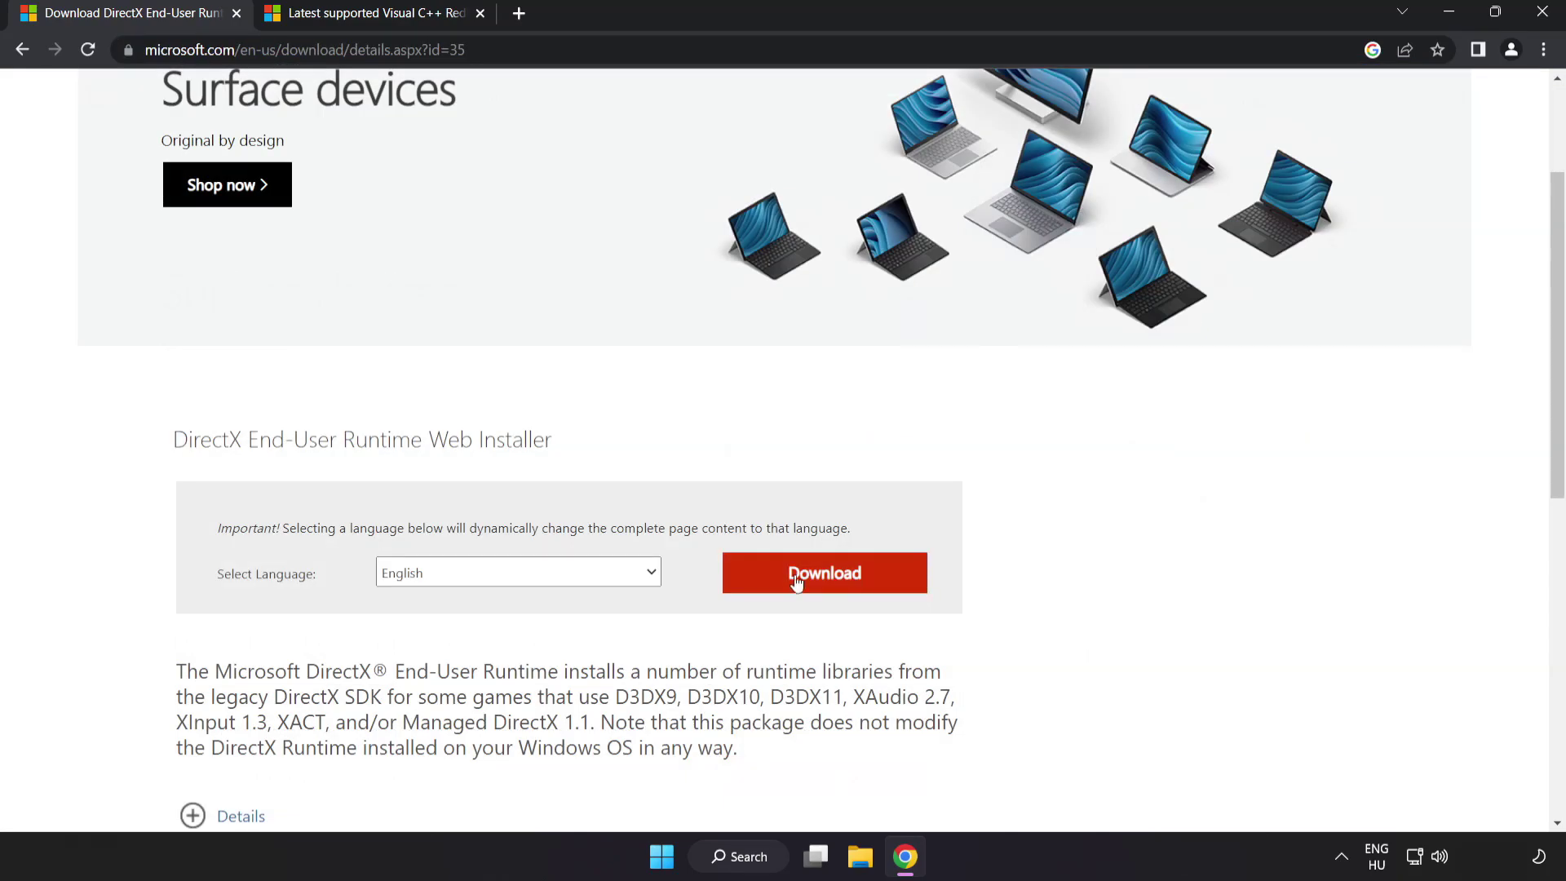
pyautogui.click(844, 591)
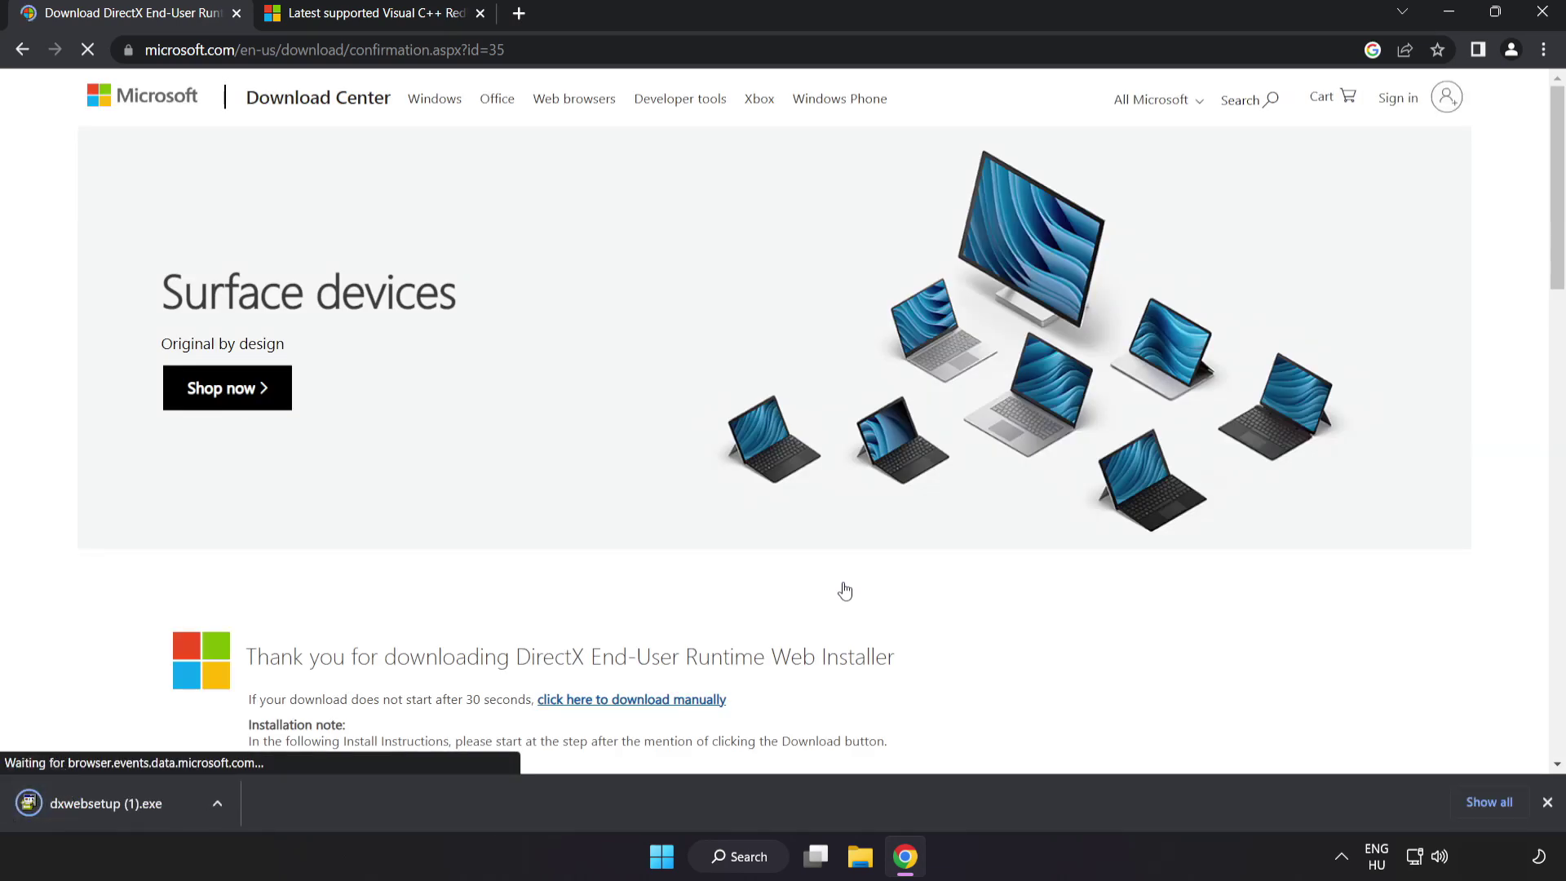
# - Run dxwebsetup (1).exe, accept the license, decline the Bing Bar, install and finish
pyautogui.click(130, 804)
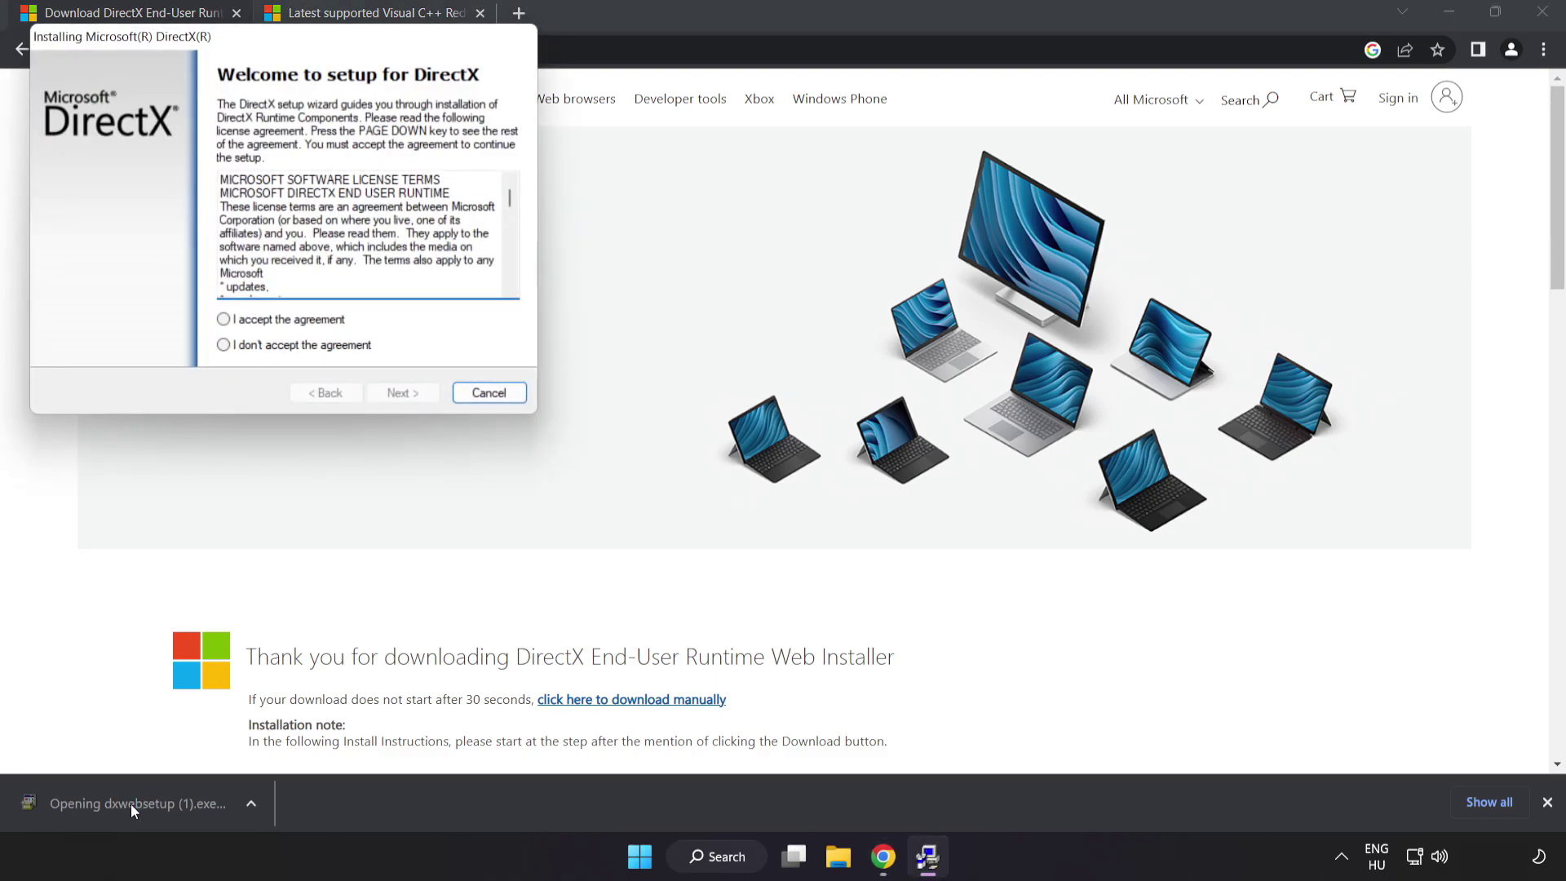
pyautogui.moveTo(235, 40); pyautogui.dragTo(715, 208)
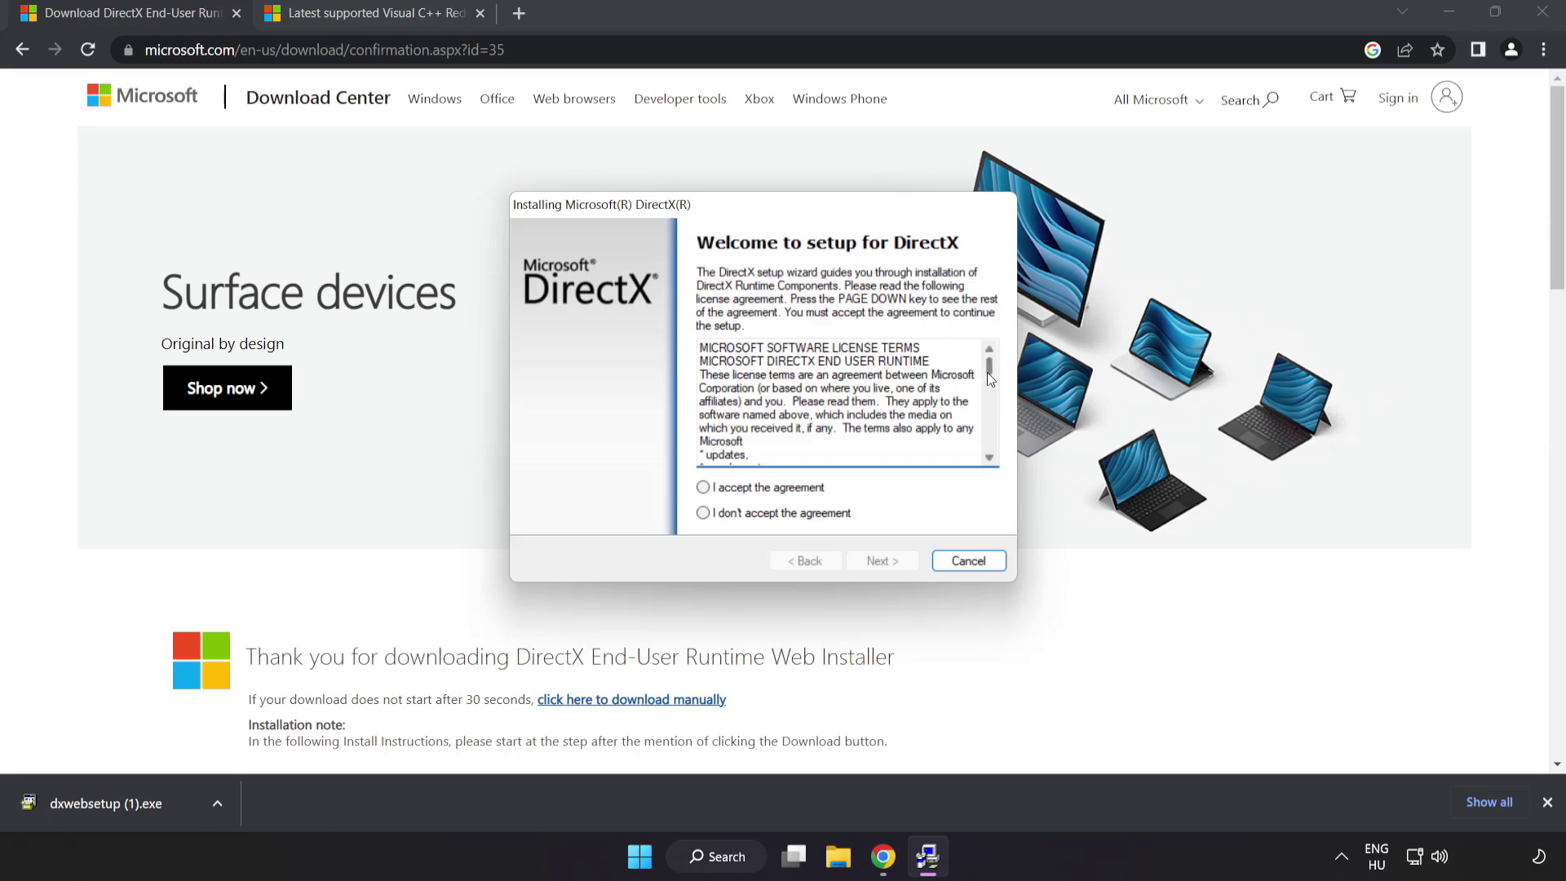
pyautogui.moveTo(990, 377); pyautogui.dragTo(991, 454)
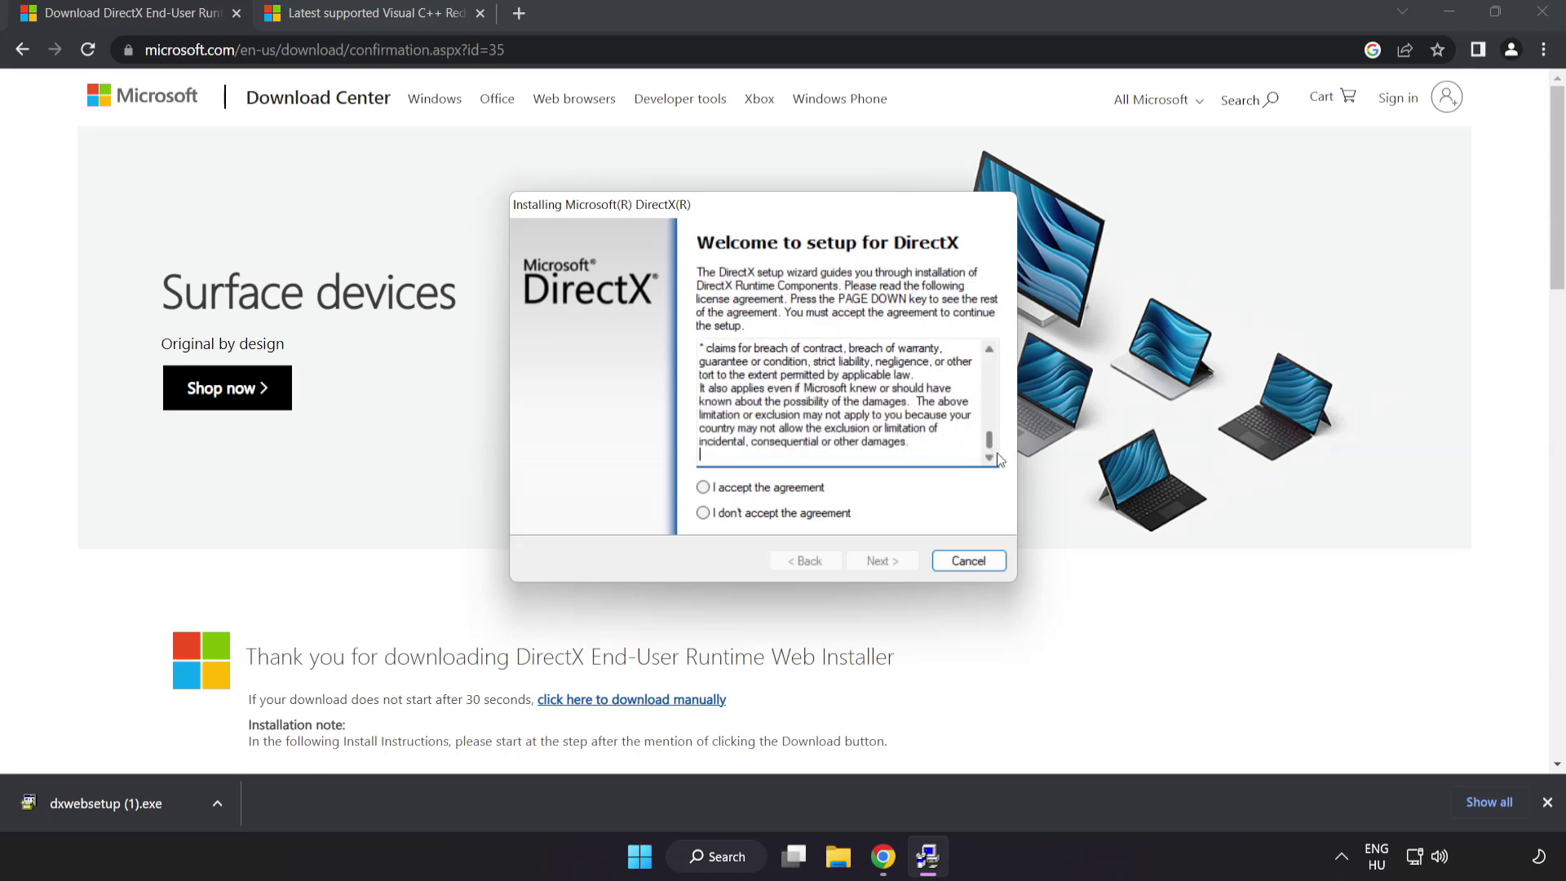
pyautogui.click(731, 489)
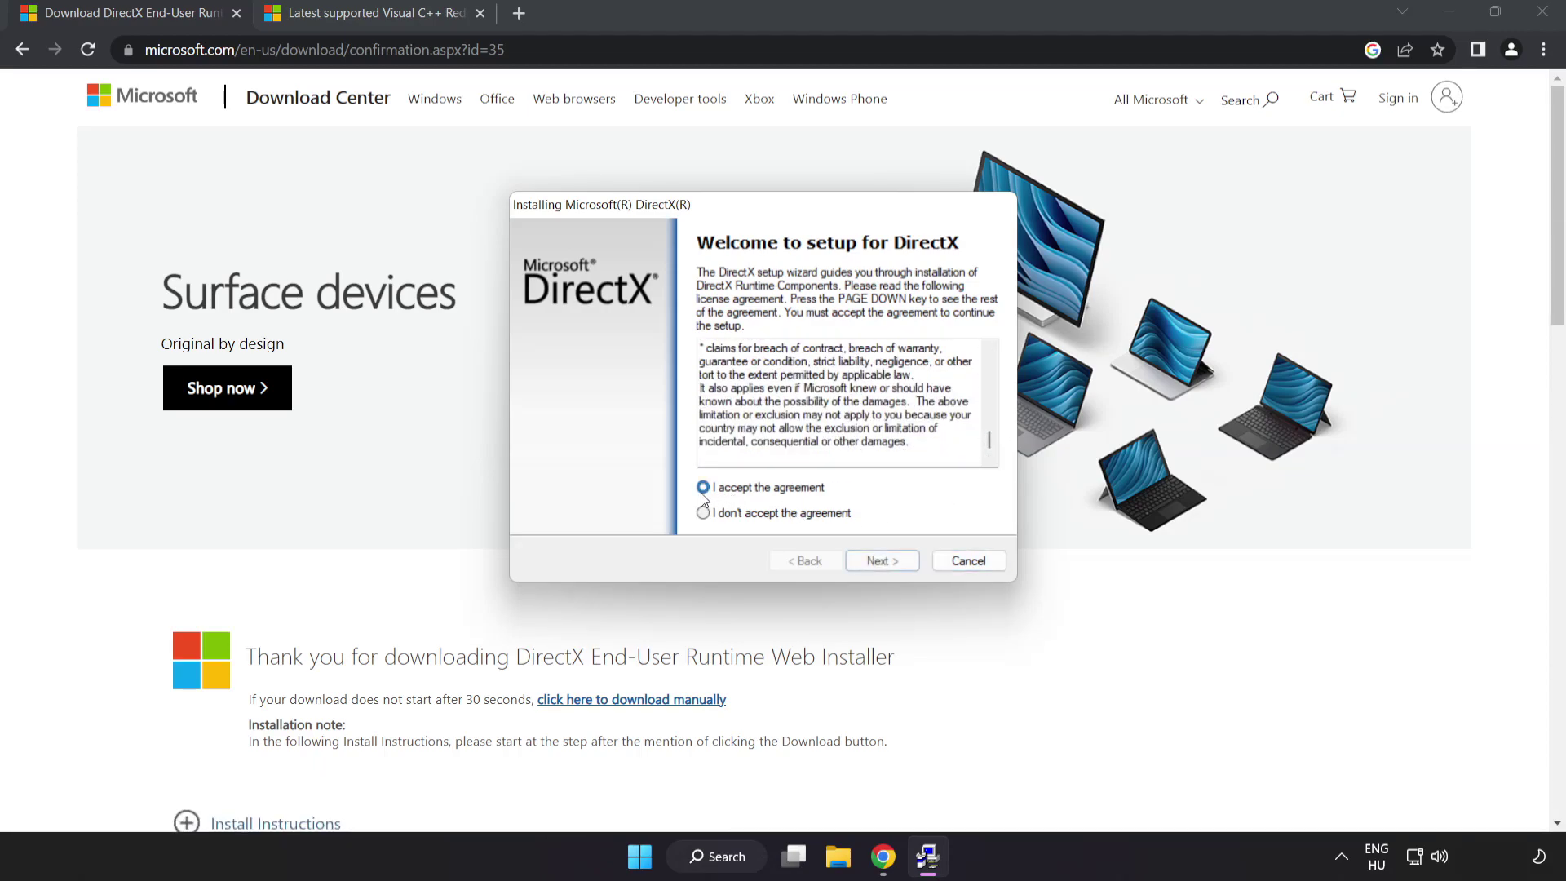
pyautogui.click(881, 562)
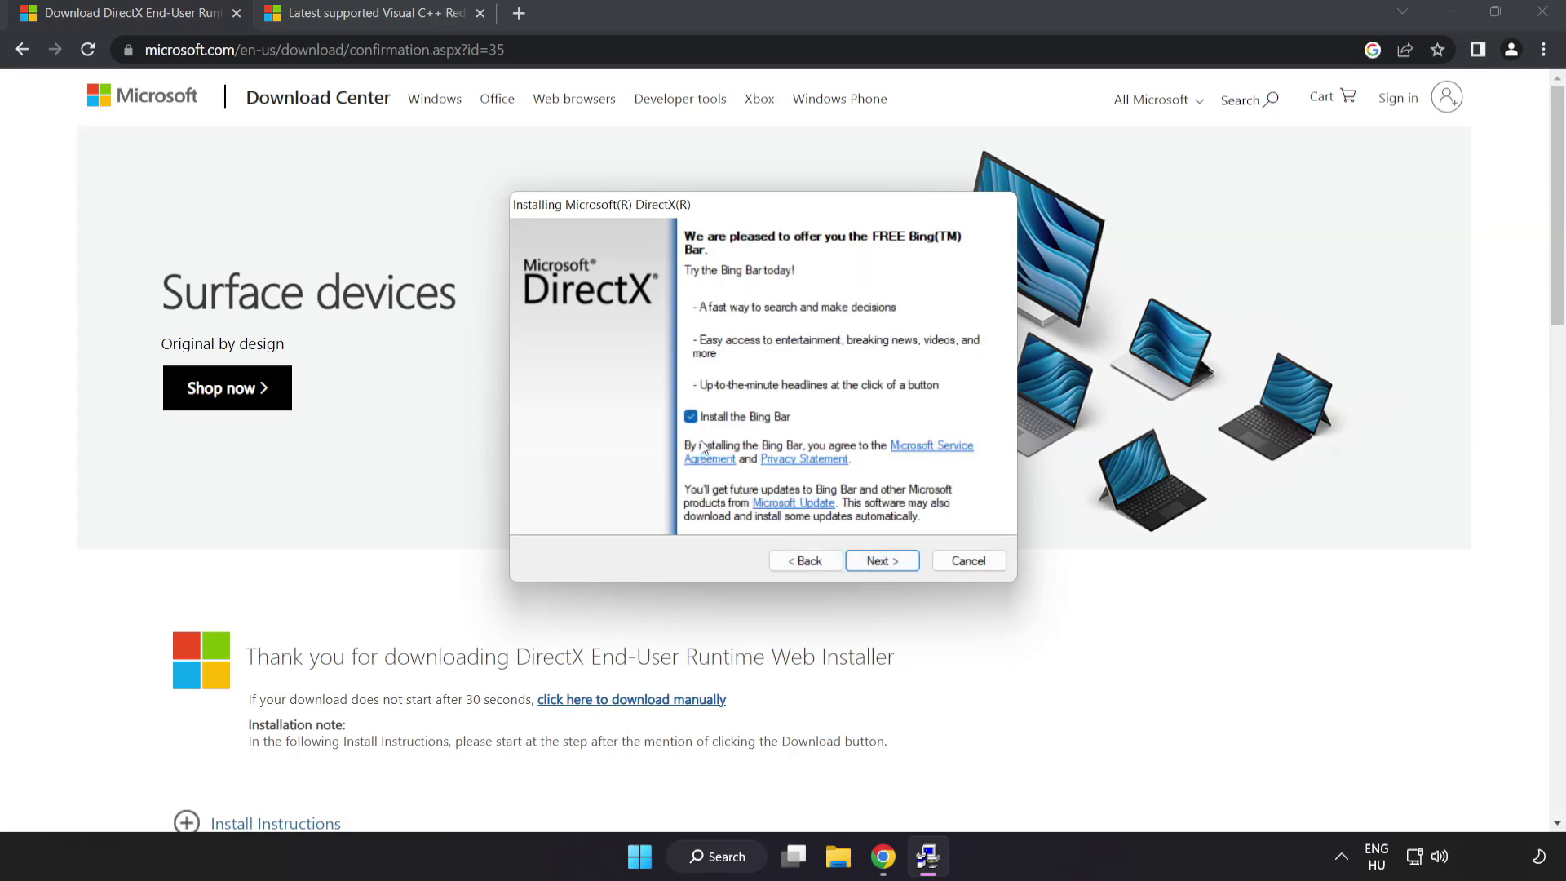
pyautogui.click(692, 417)
pyautogui.click(888, 561)
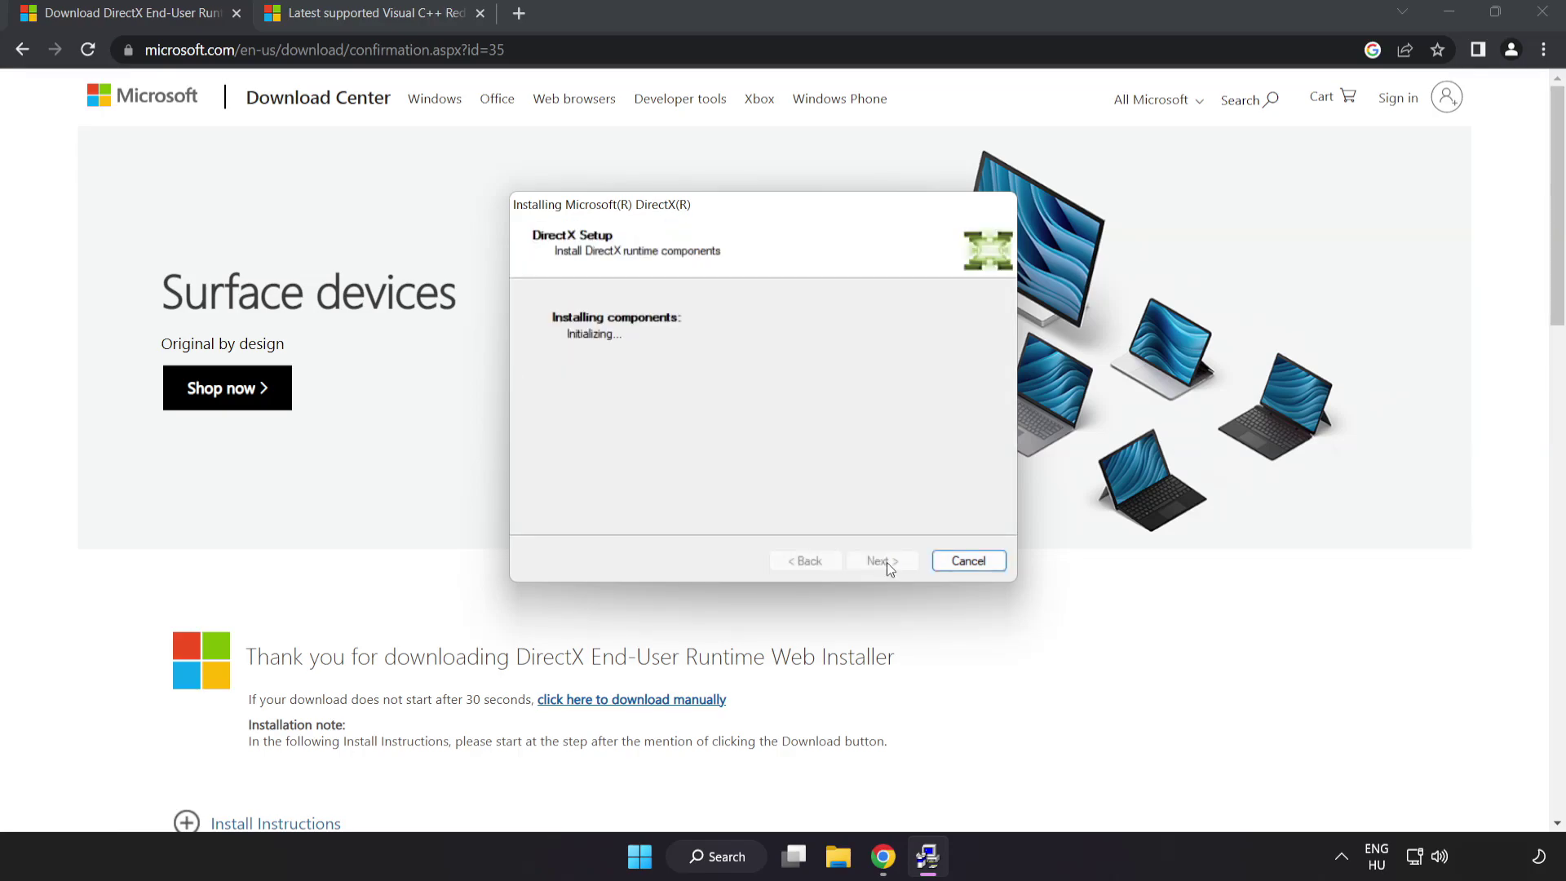
pyautogui.click(883, 561)
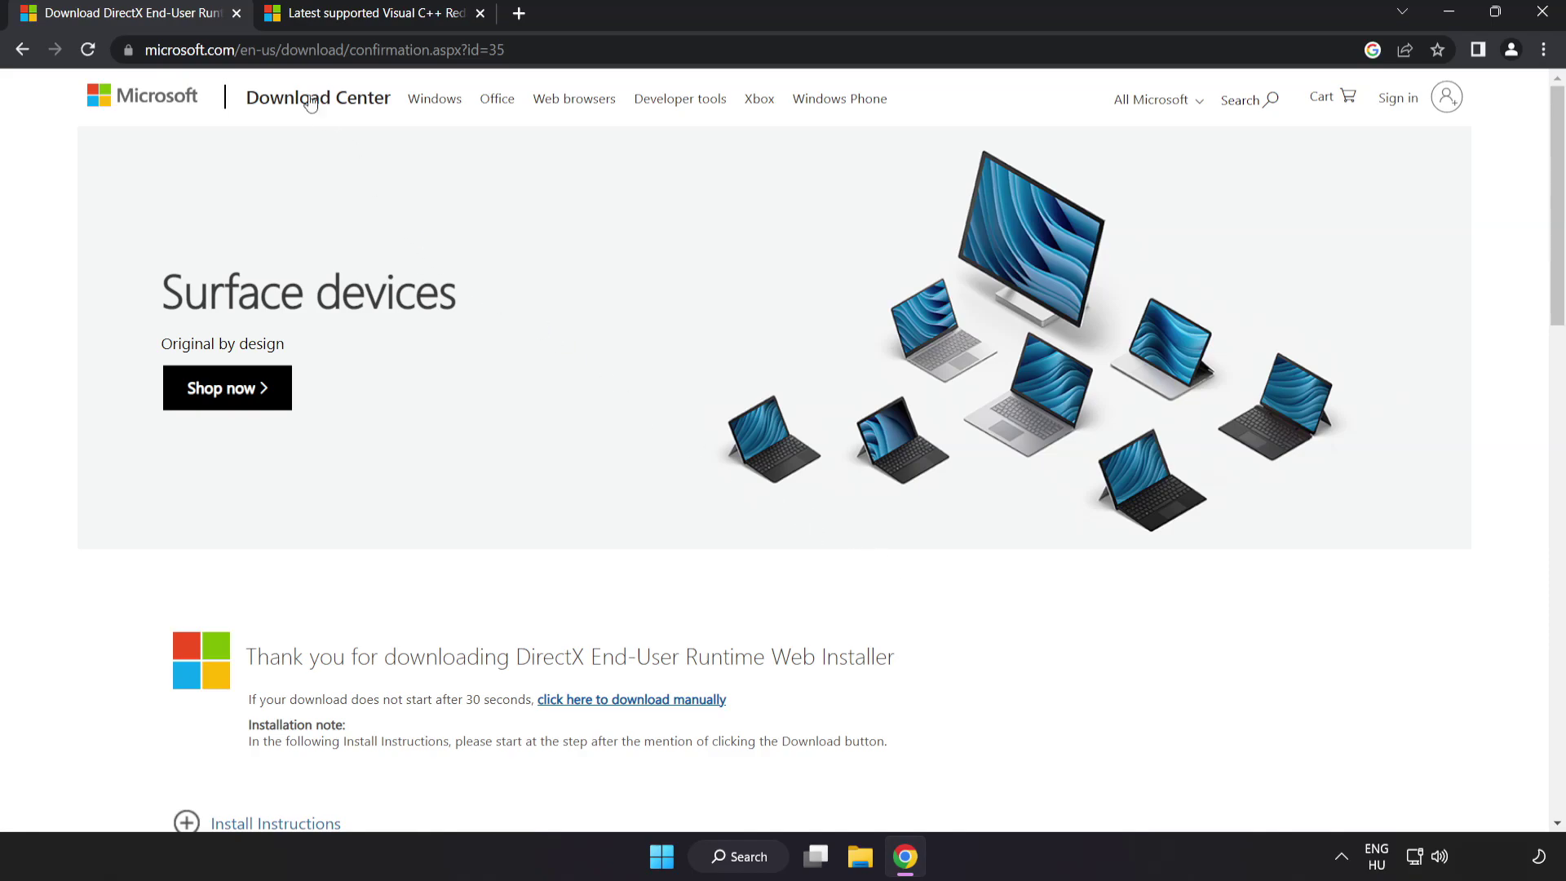
# - Close the DirectX tab and scroll to the Visual Studio 2015–2022 redistributable table
pyautogui.click(236, 13)
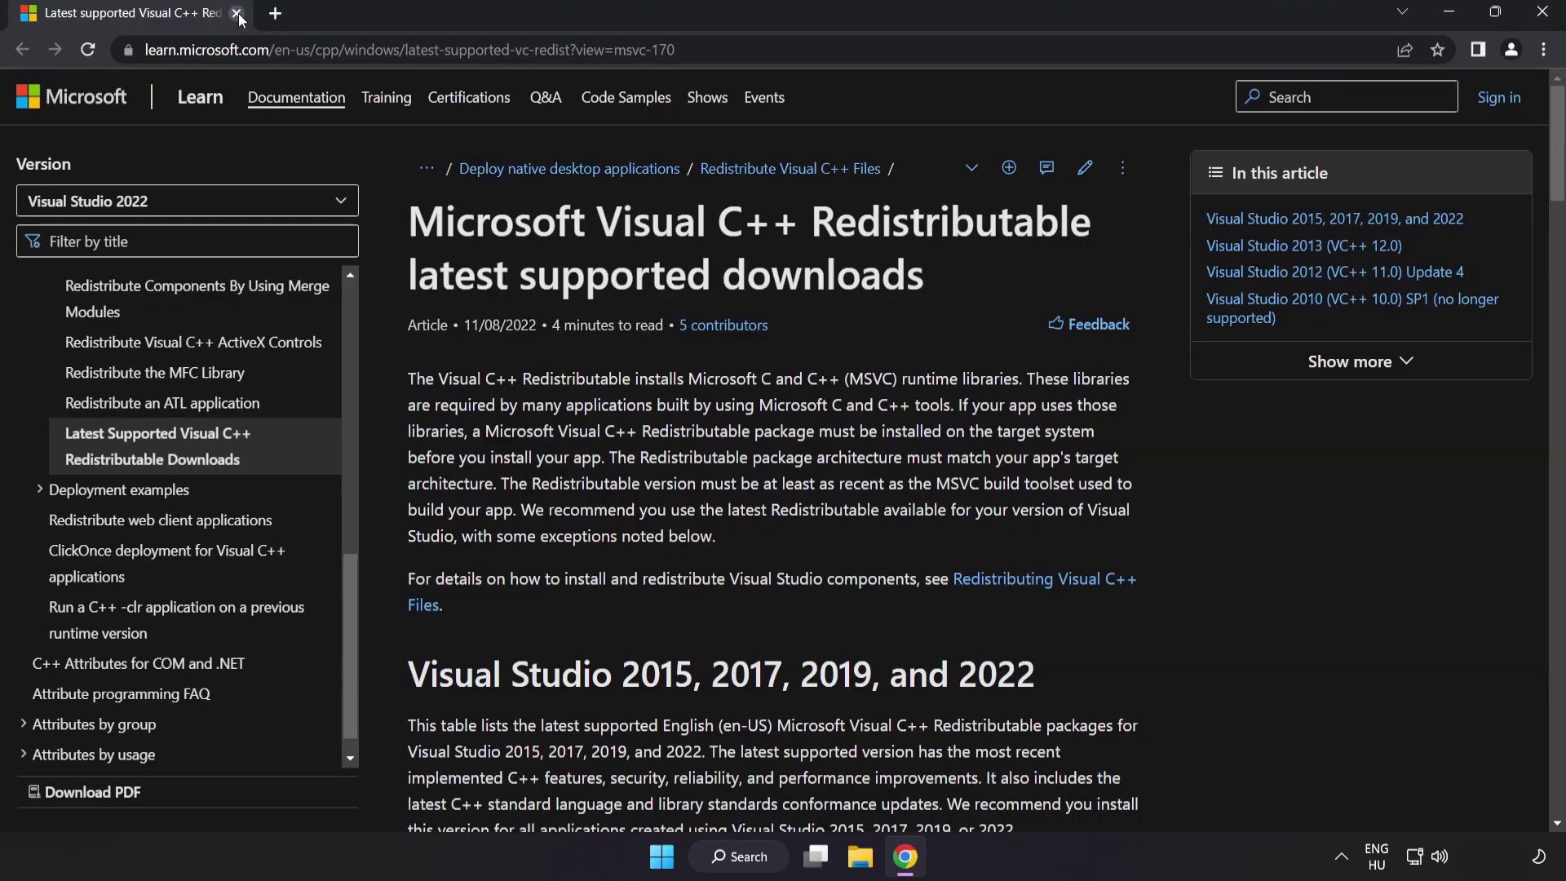
pyautogui.click(747, 49)
pyautogui.click(747, 49)
pyautogui.click(786, 240)
pyautogui.scroll(-3, 1551, 200)
pyautogui.scroll(-5, 1551, 200)
pyautogui.scroll(2, 1551, 199)
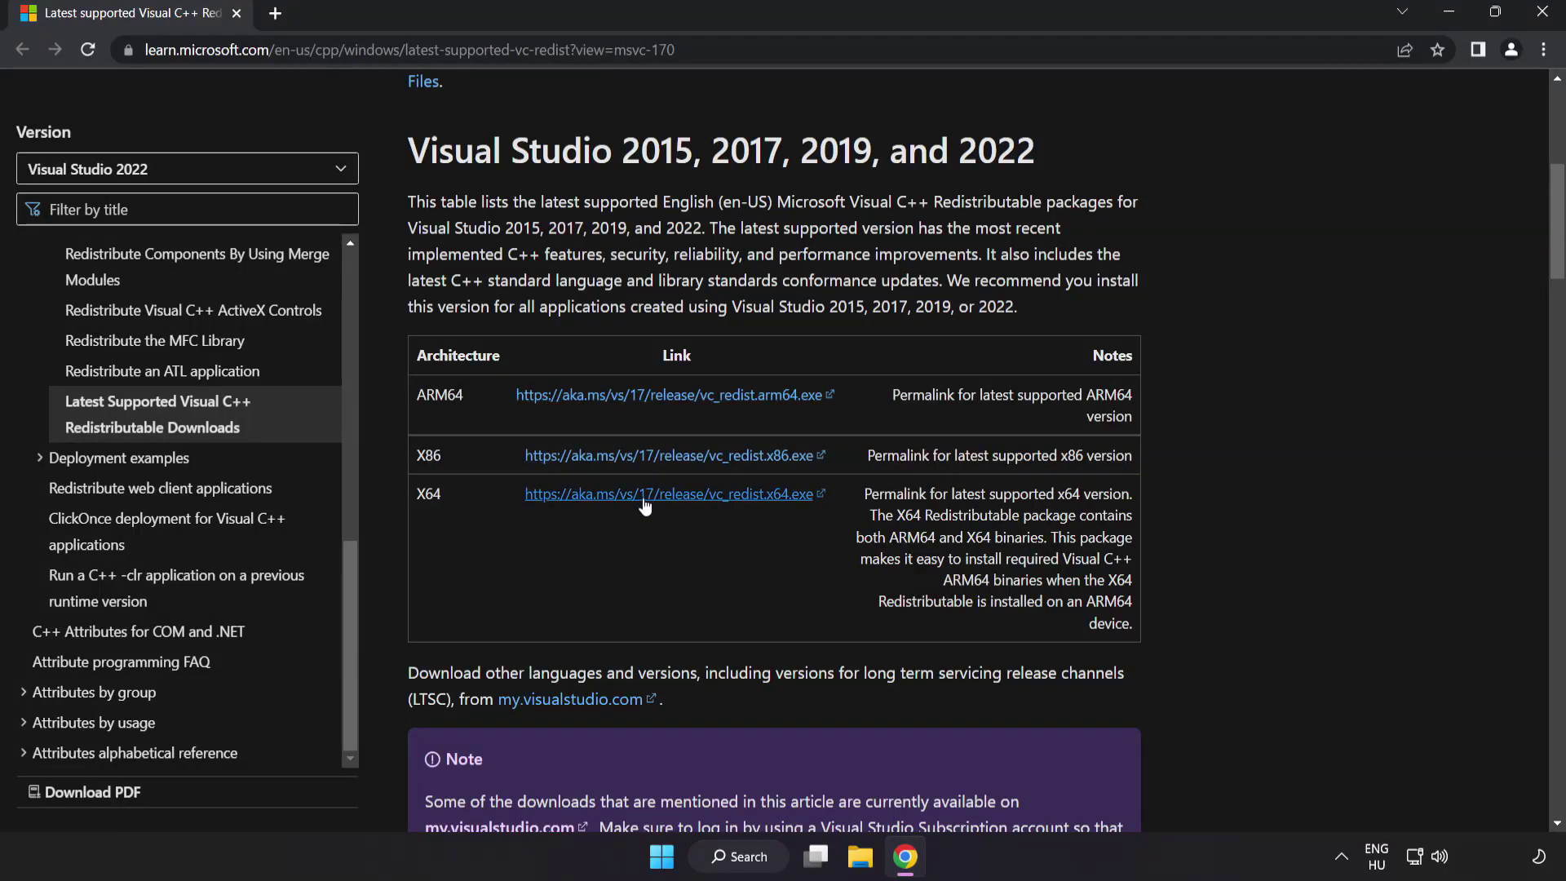
# - Download the ARM64, x86 and x64 Visual C++ Redistributable installers from the table
pyautogui.click(650, 404)
pyautogui.click(668, 455)
pyautogui.click(675, 495)
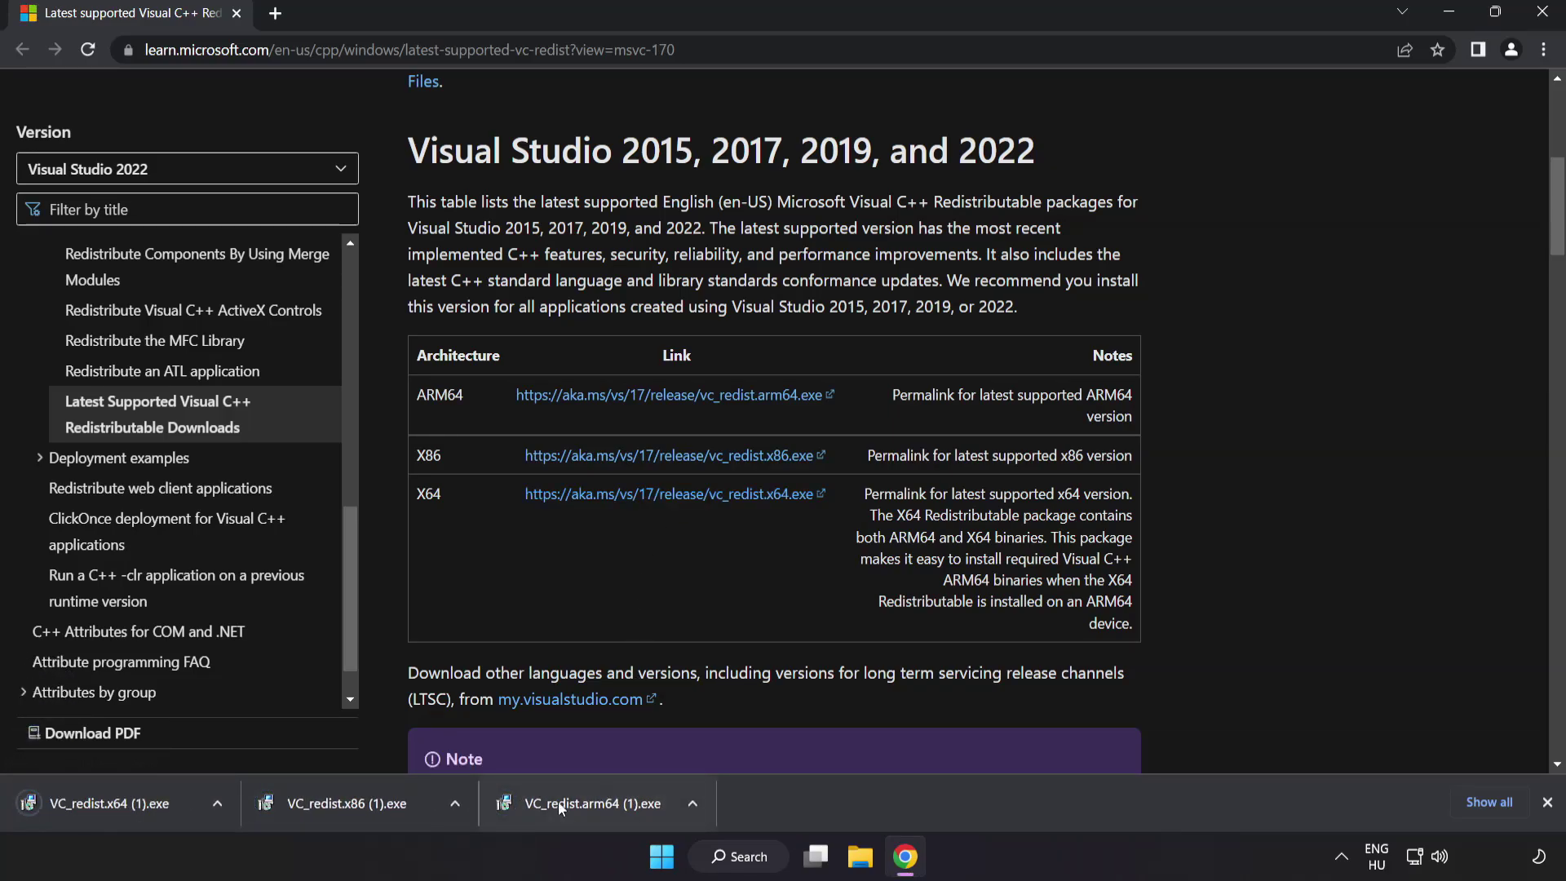
# - Run the ARM64 VC_redist installer with the terms agreed, then dismiss its failed result
pyautogui.click(589, 805)
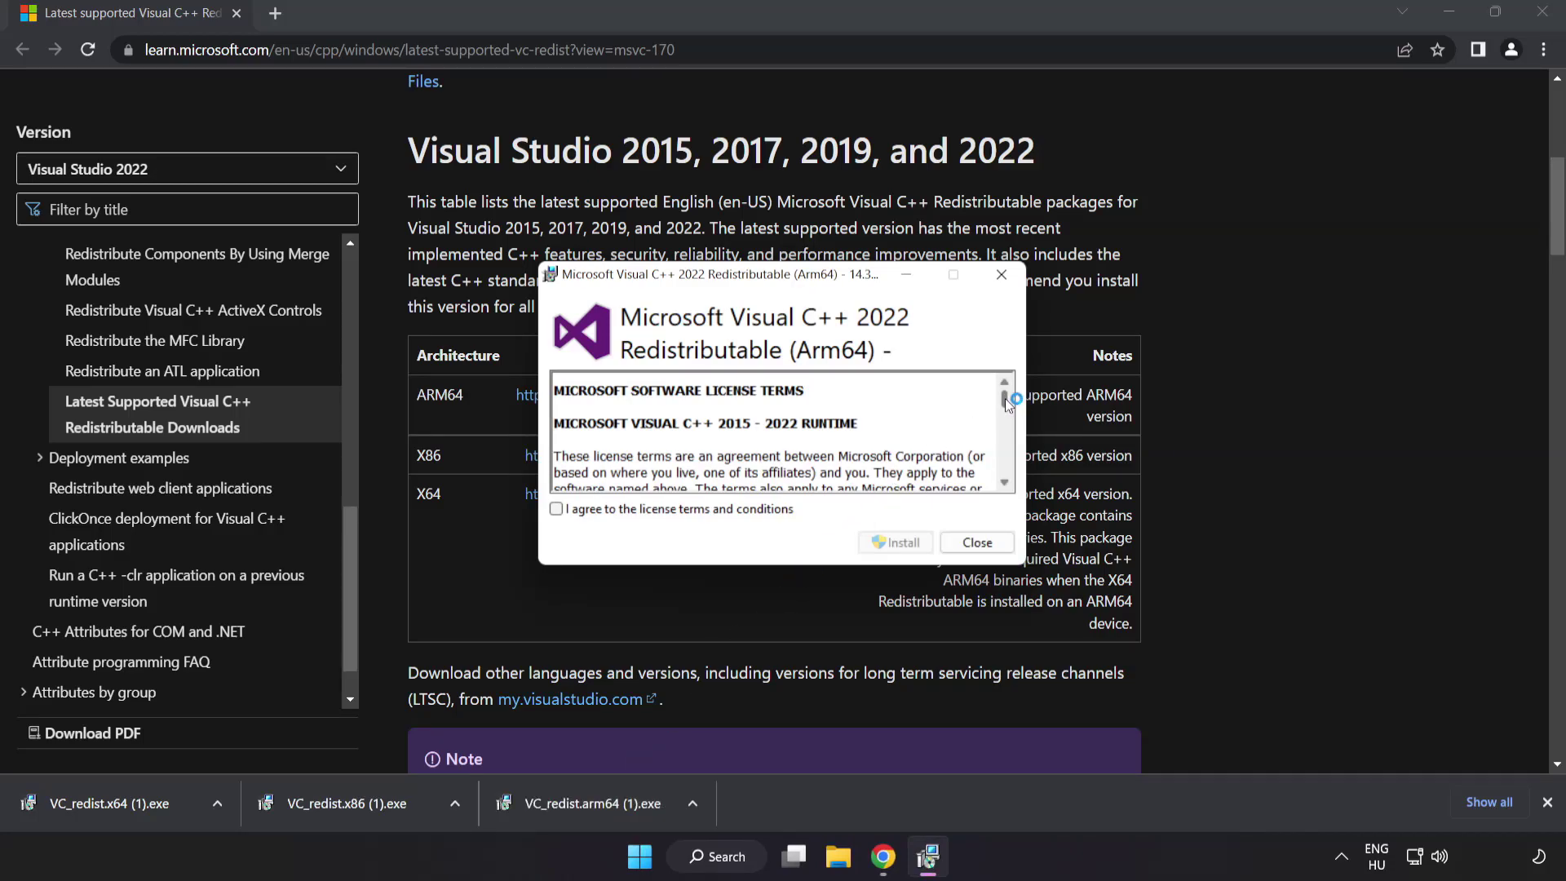
pyautogui.moveTo(1005, 398); pyautogui.dragTo(1005, 473)
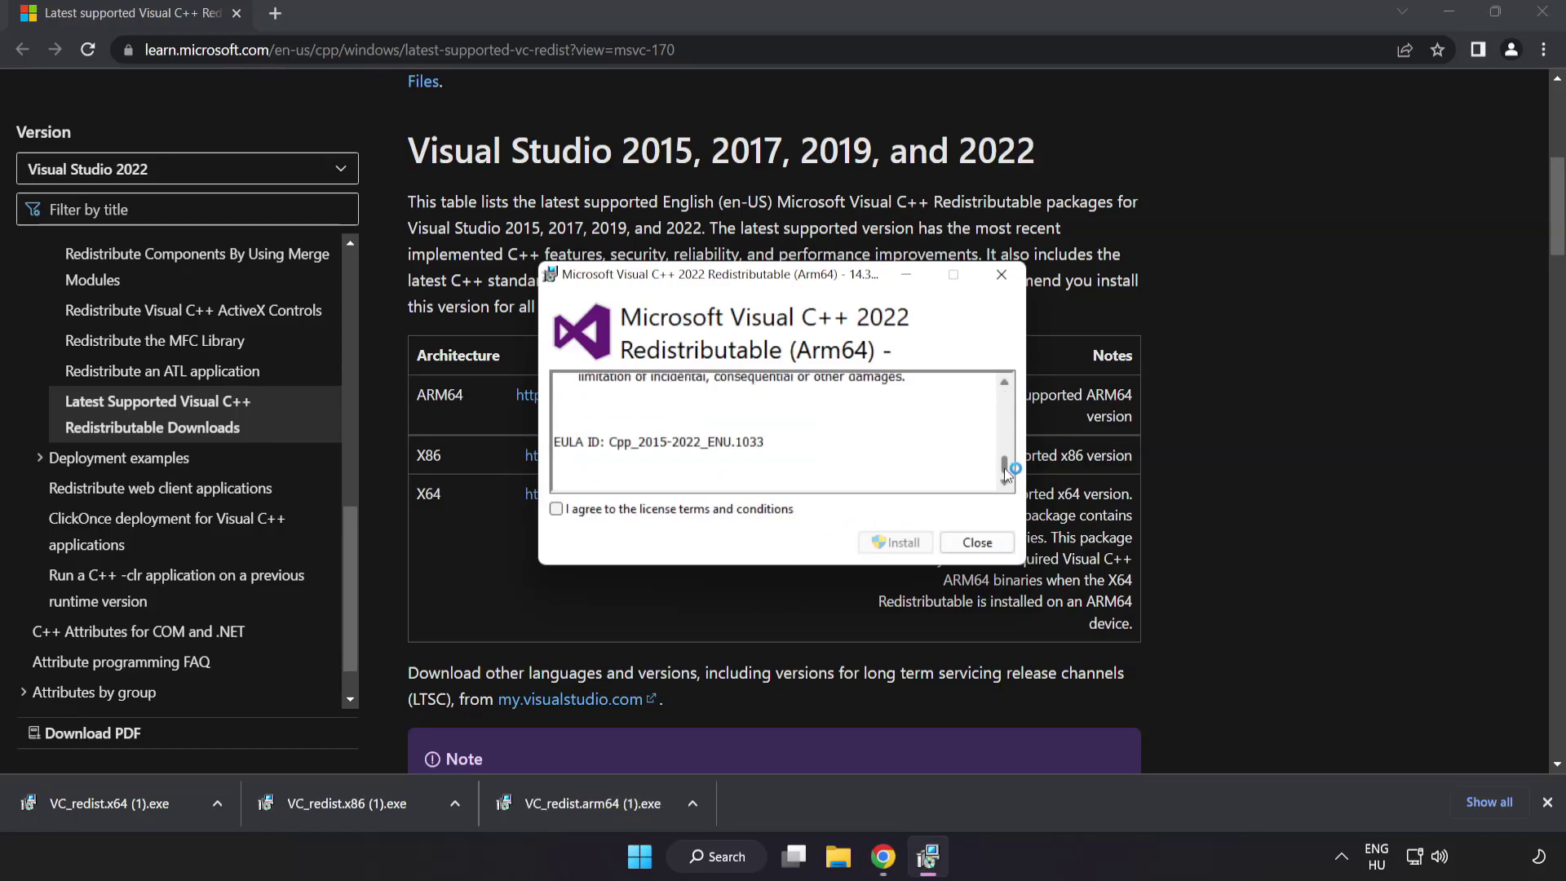
pyautogui.click(557, 508)
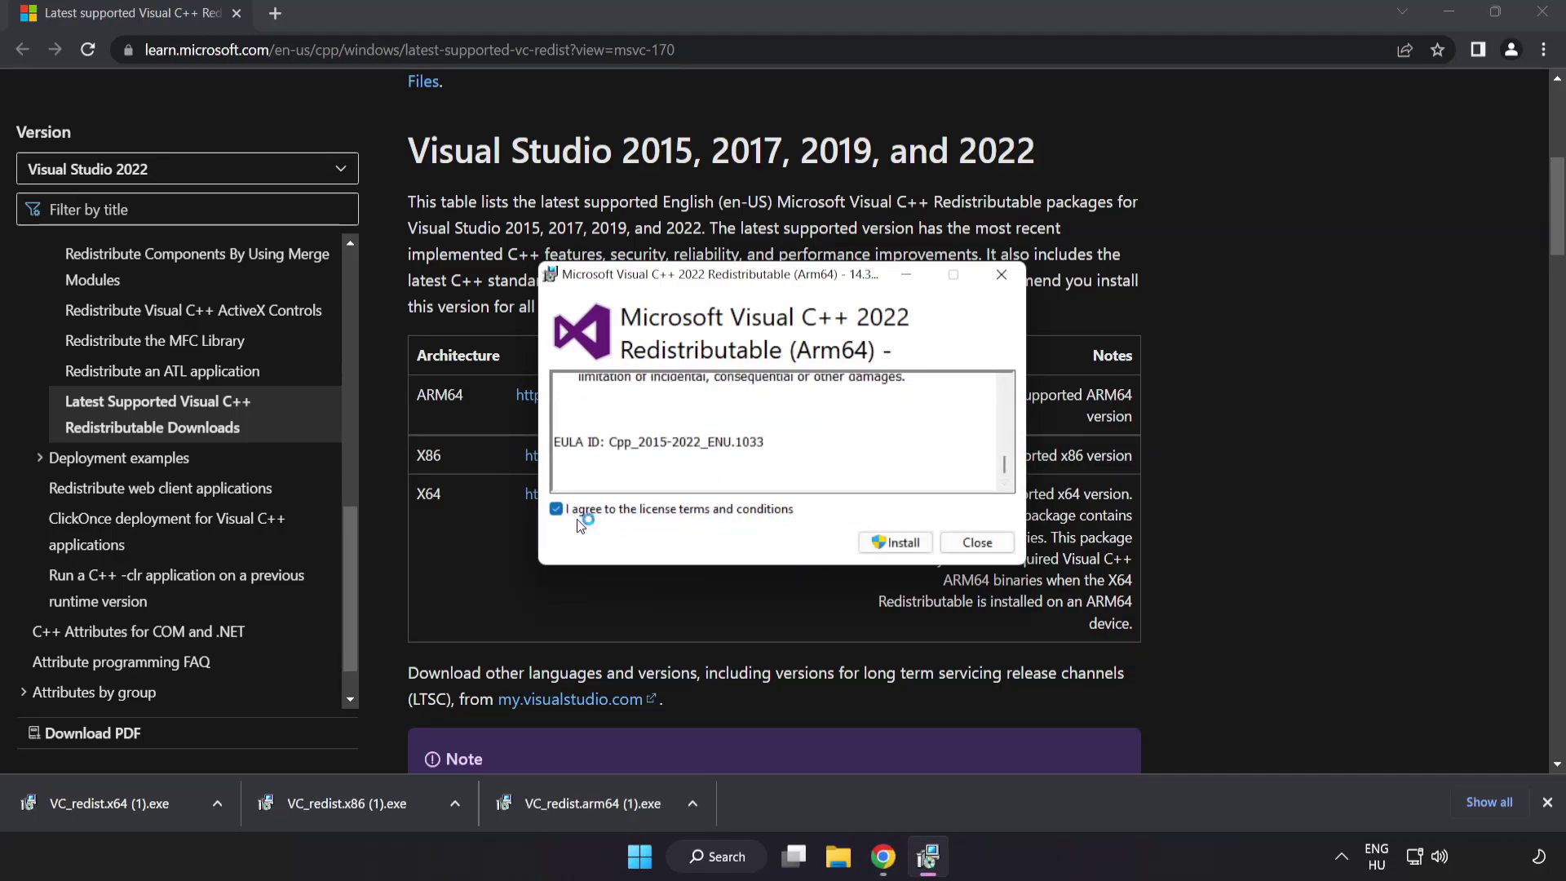
pyautogui.click(895, 542)
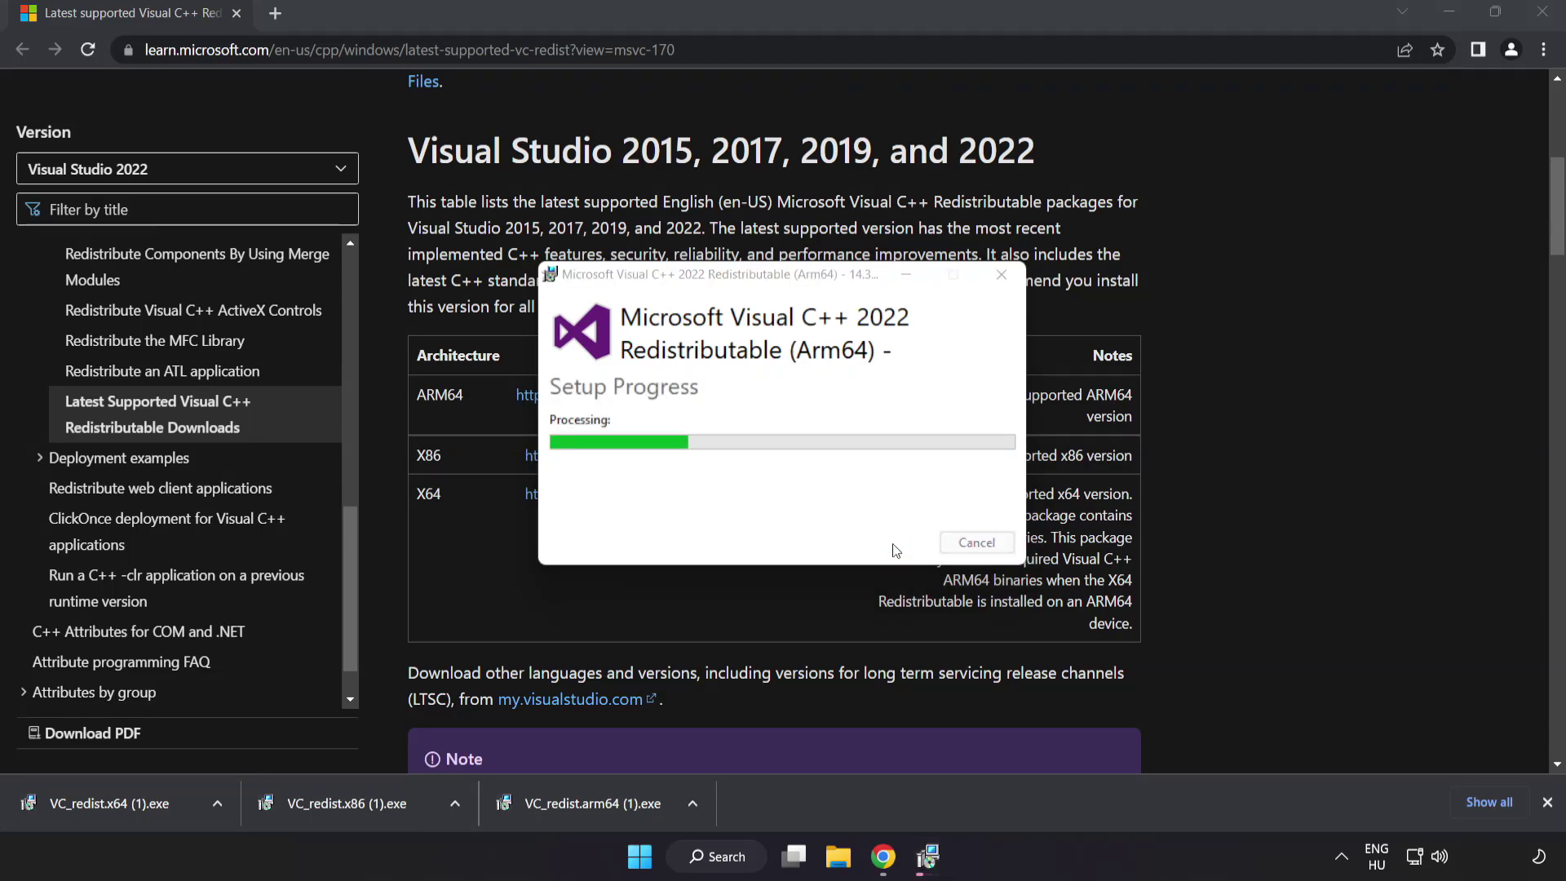
pyautogui.click(977, 542)
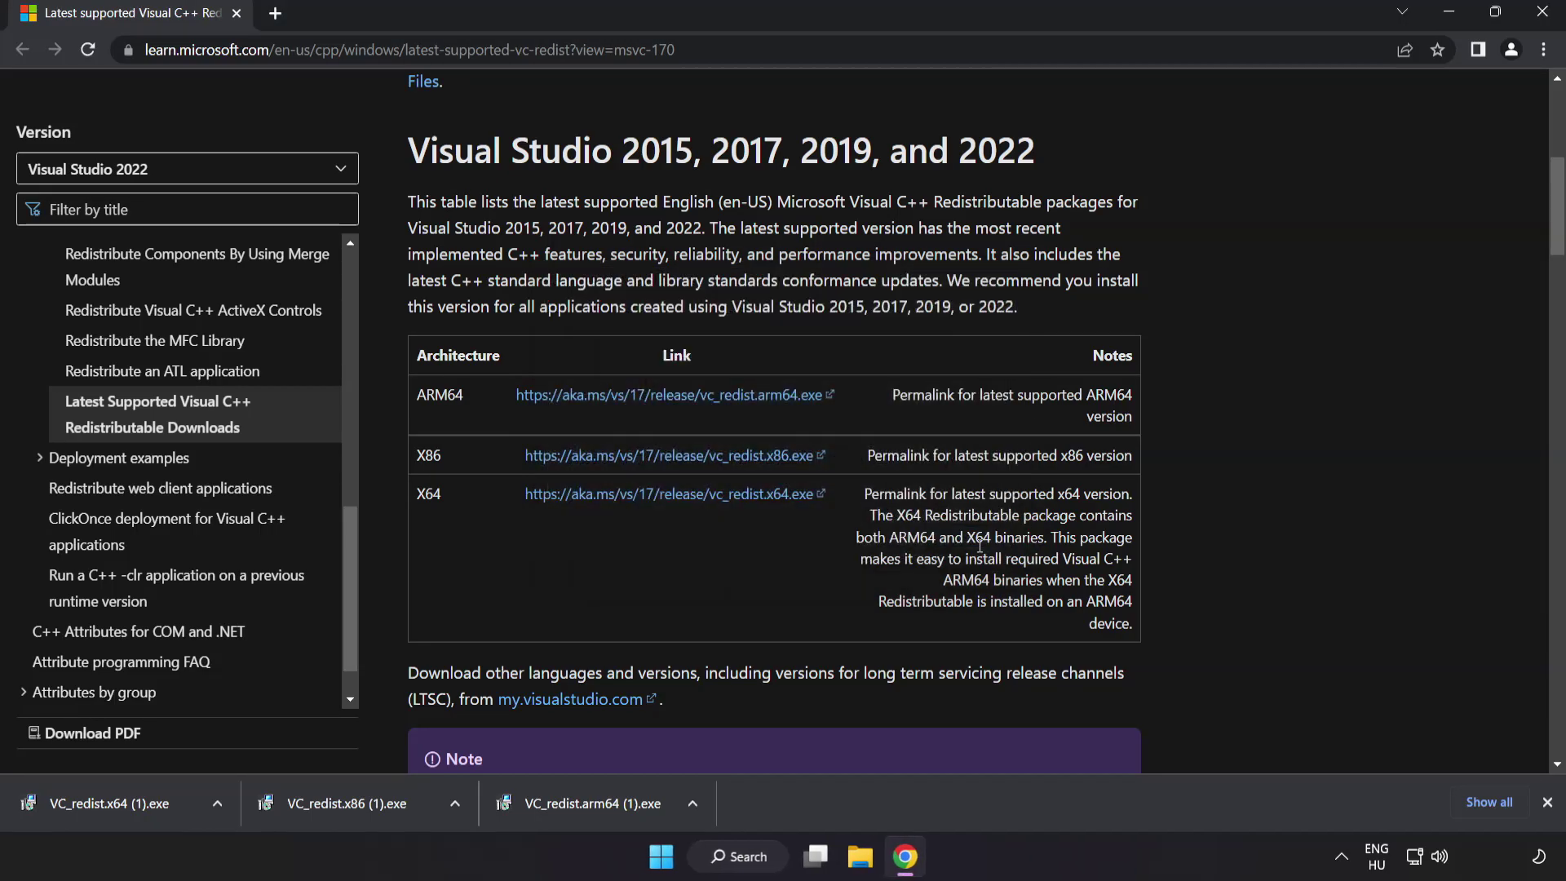
# - Run the x86 installer (succeeds) and the x64 installer (fails pending reboot), closing both
pyautogui.click(352, 805)
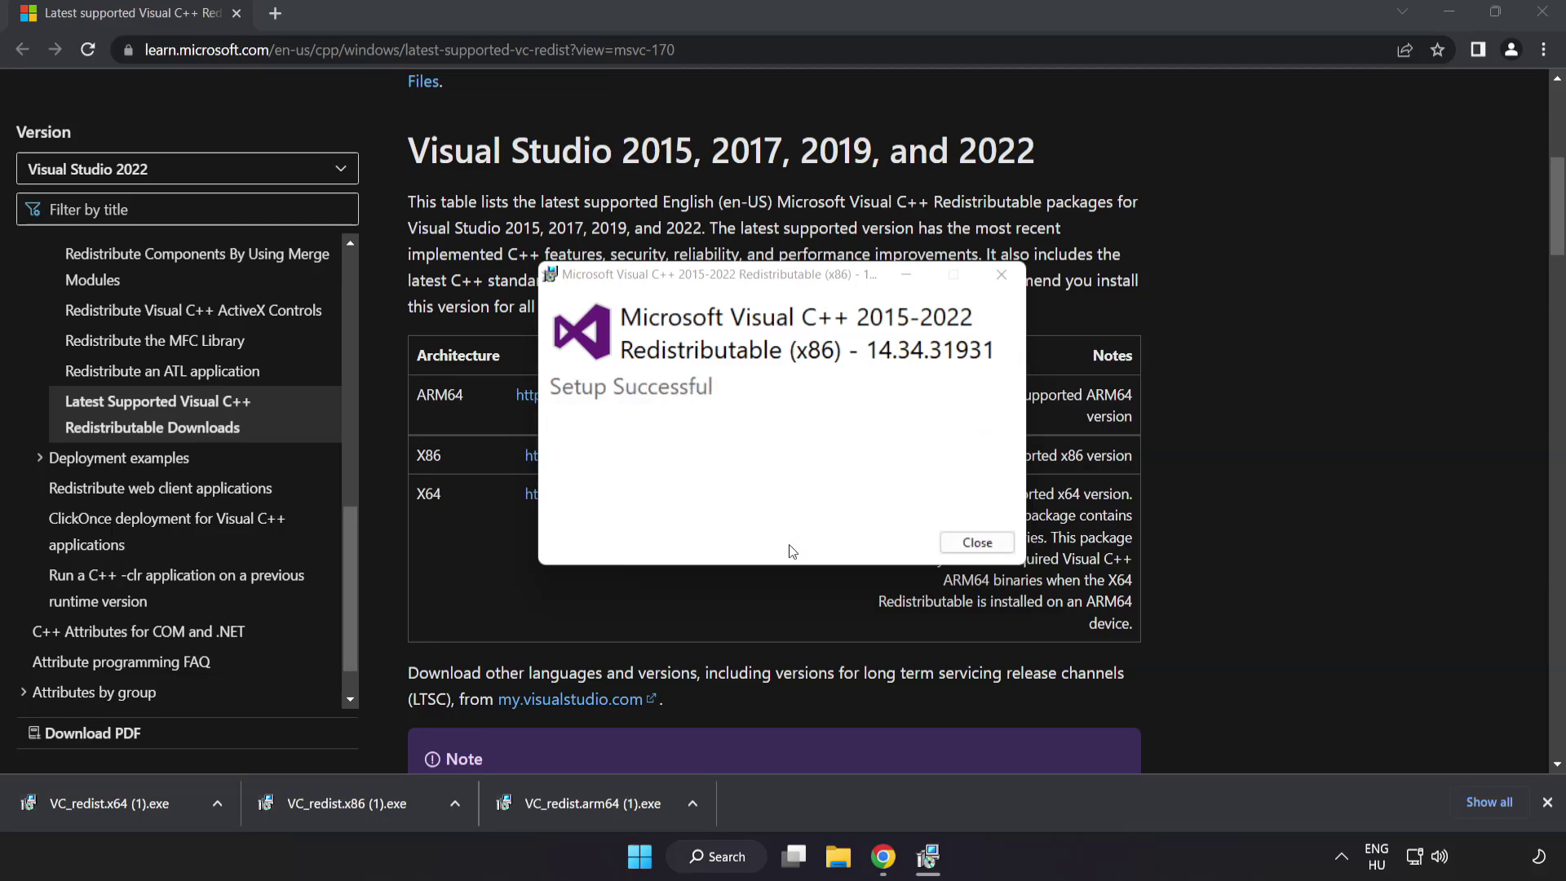
pyautogui.click(973, 542)
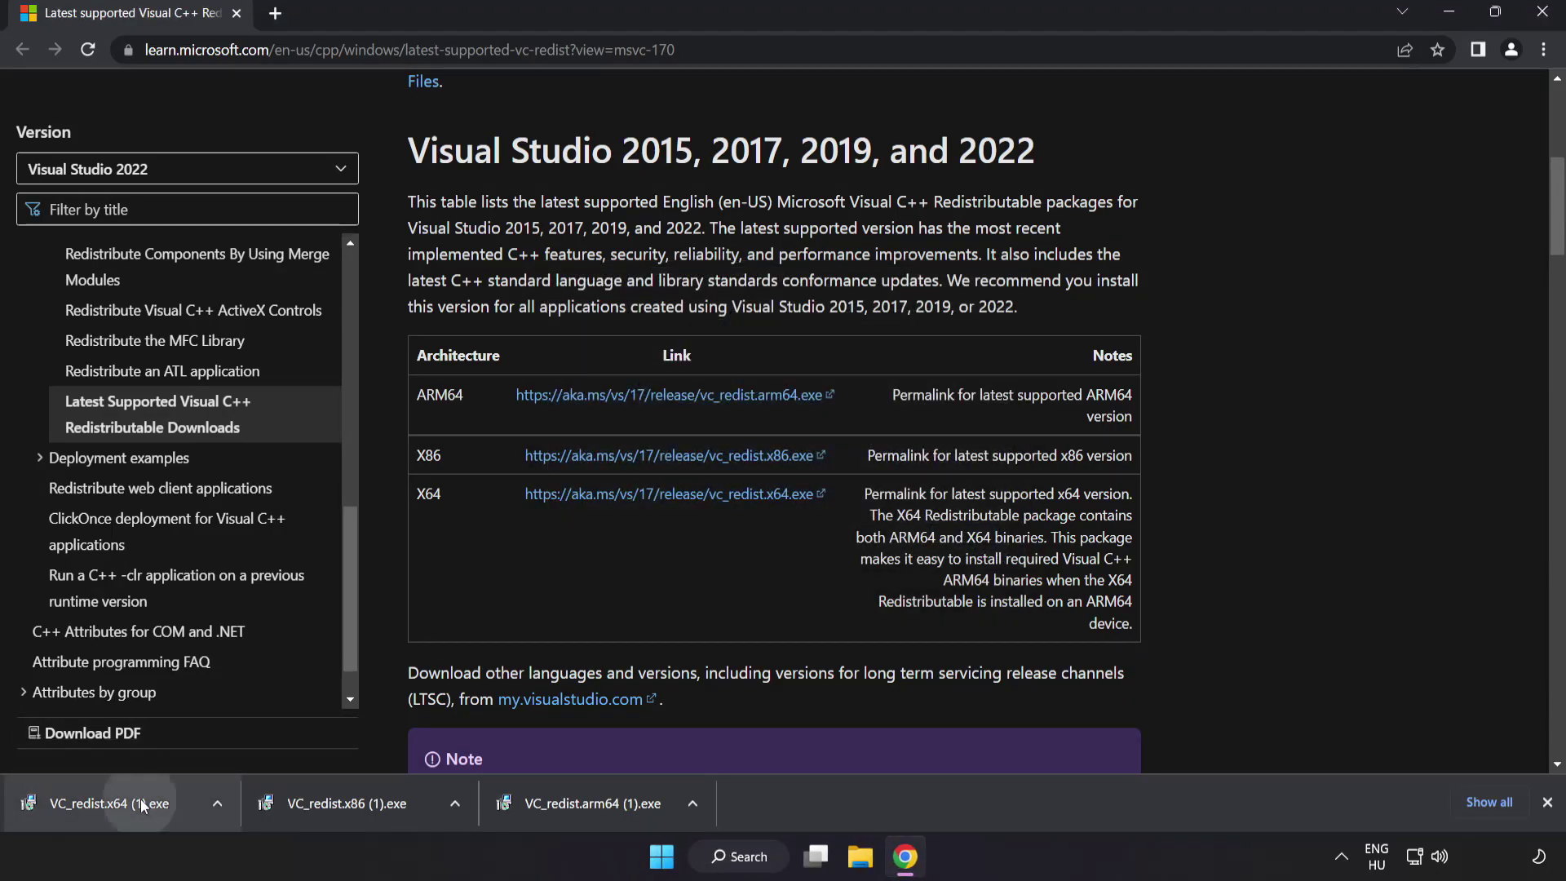
pyautogui.click(140, 799)
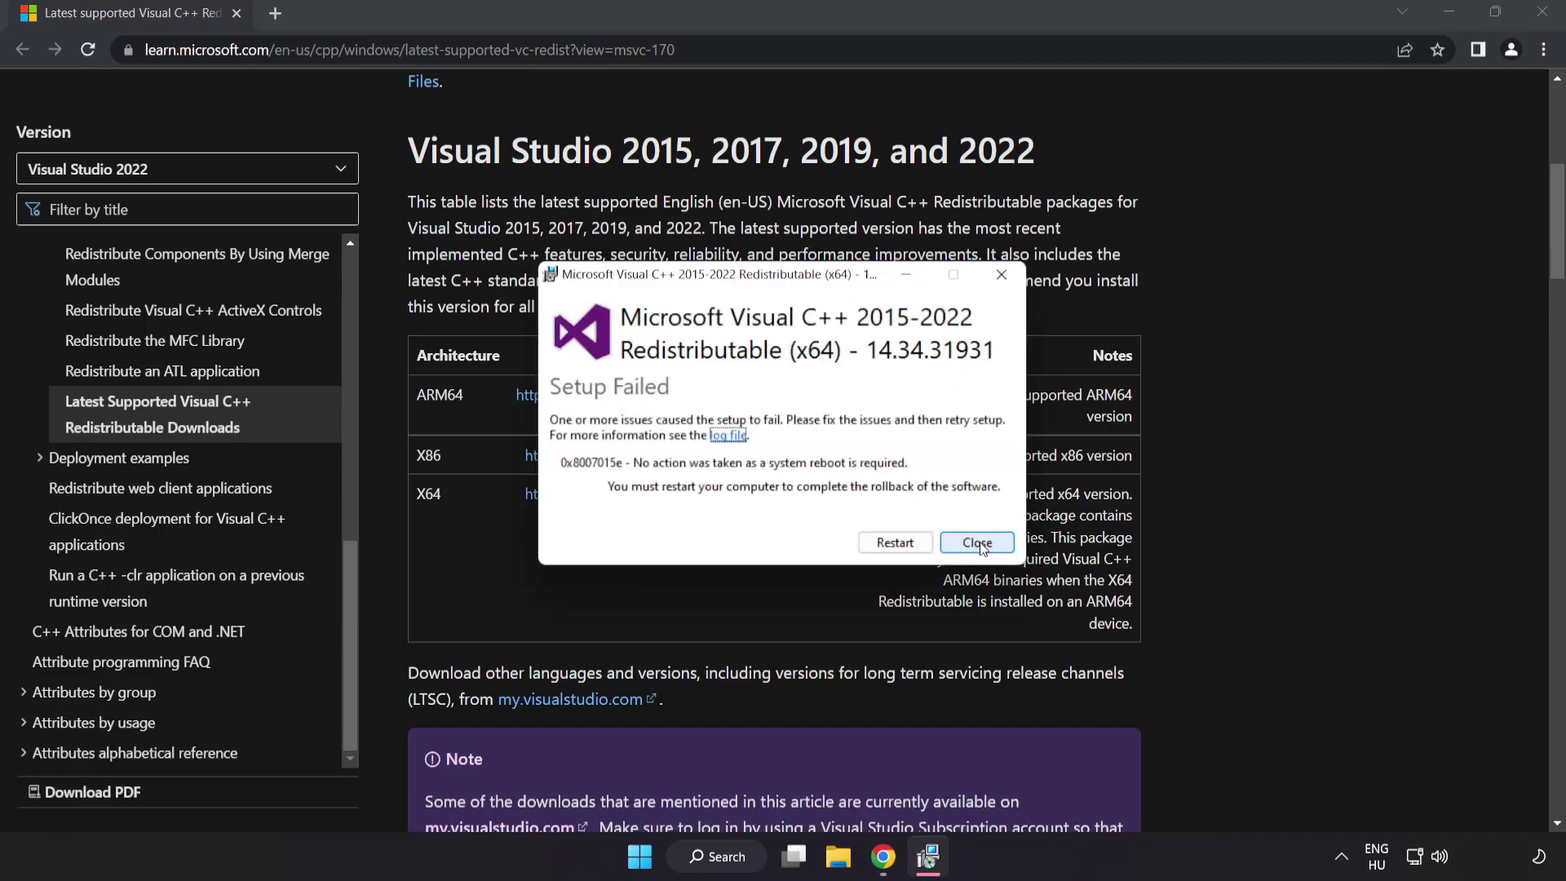
pyautogui.click(978, 543)
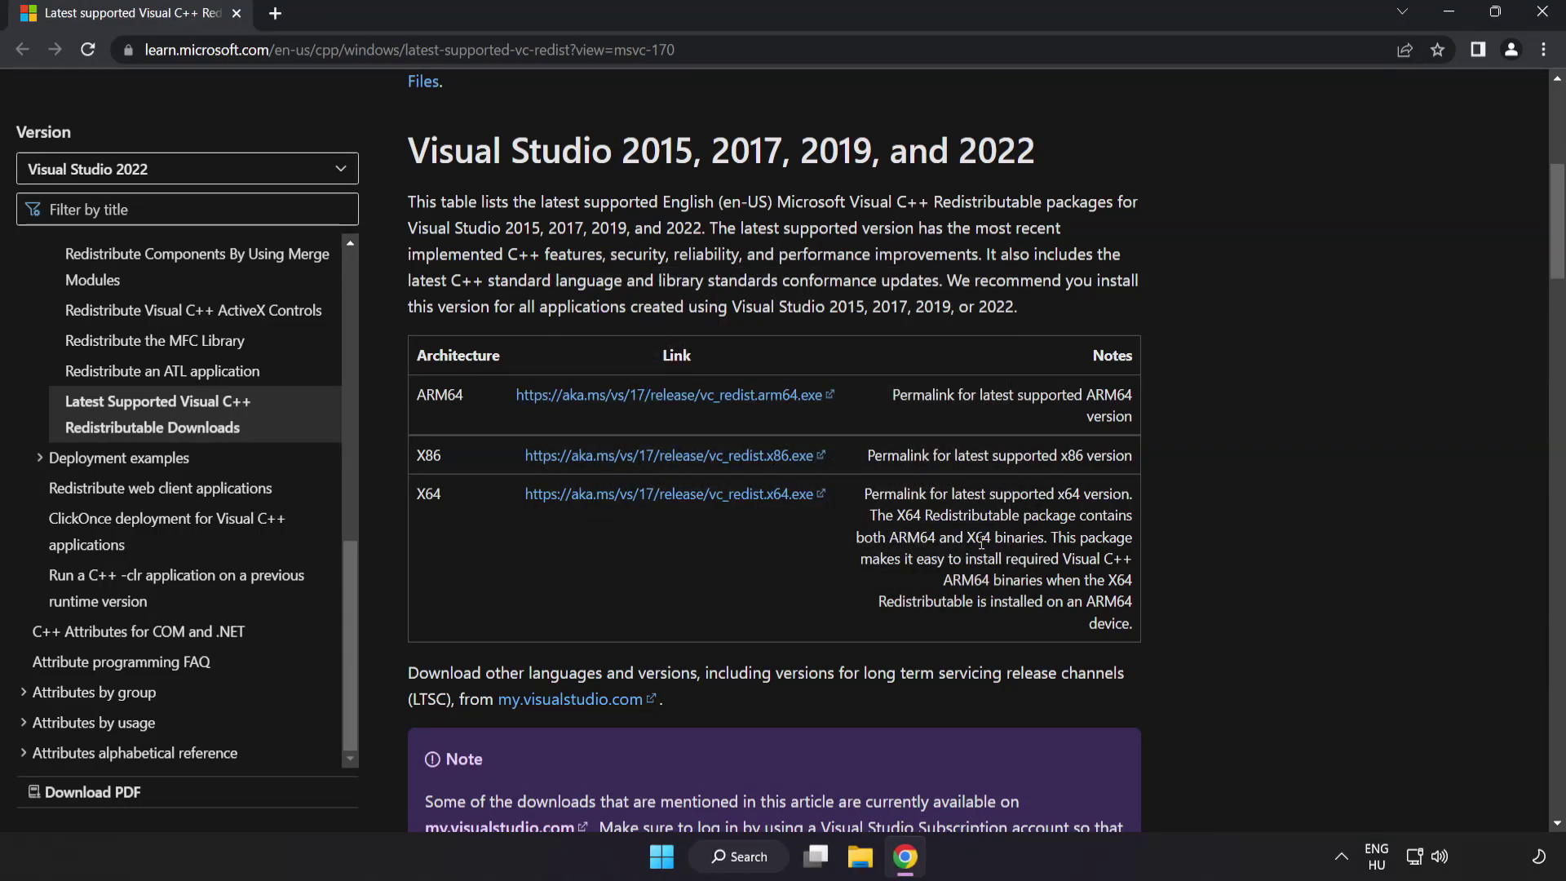
# - Close the Google Chrome window to reveal the Windows desktop
pyautogui.click(1540, 20)
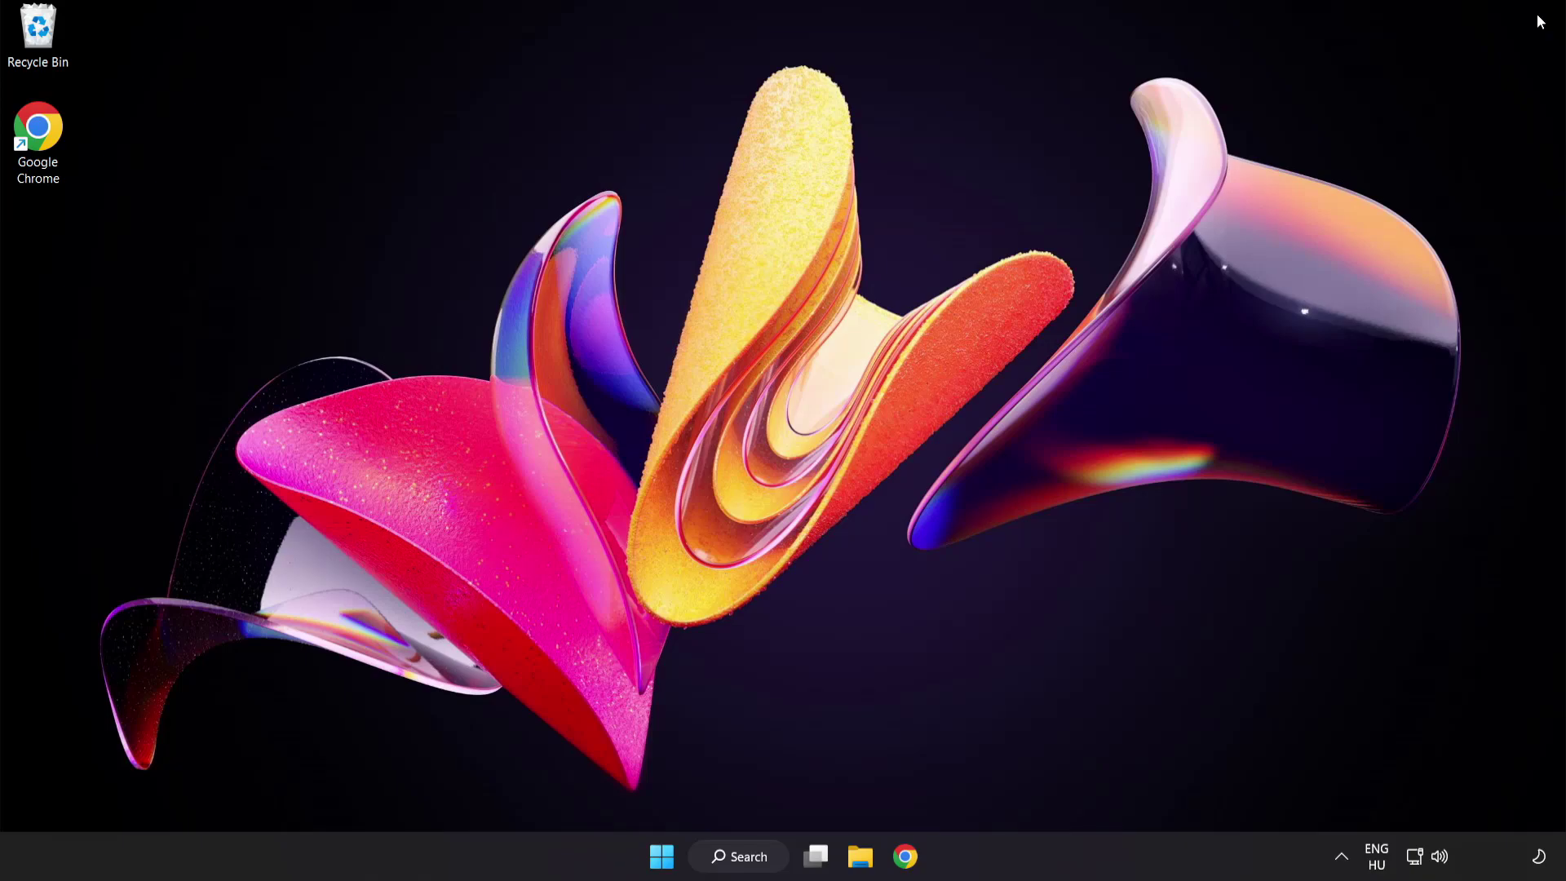
# - Search for 'cmd' and run Command Prompt as administrator
pyautogui.click(742, 862)
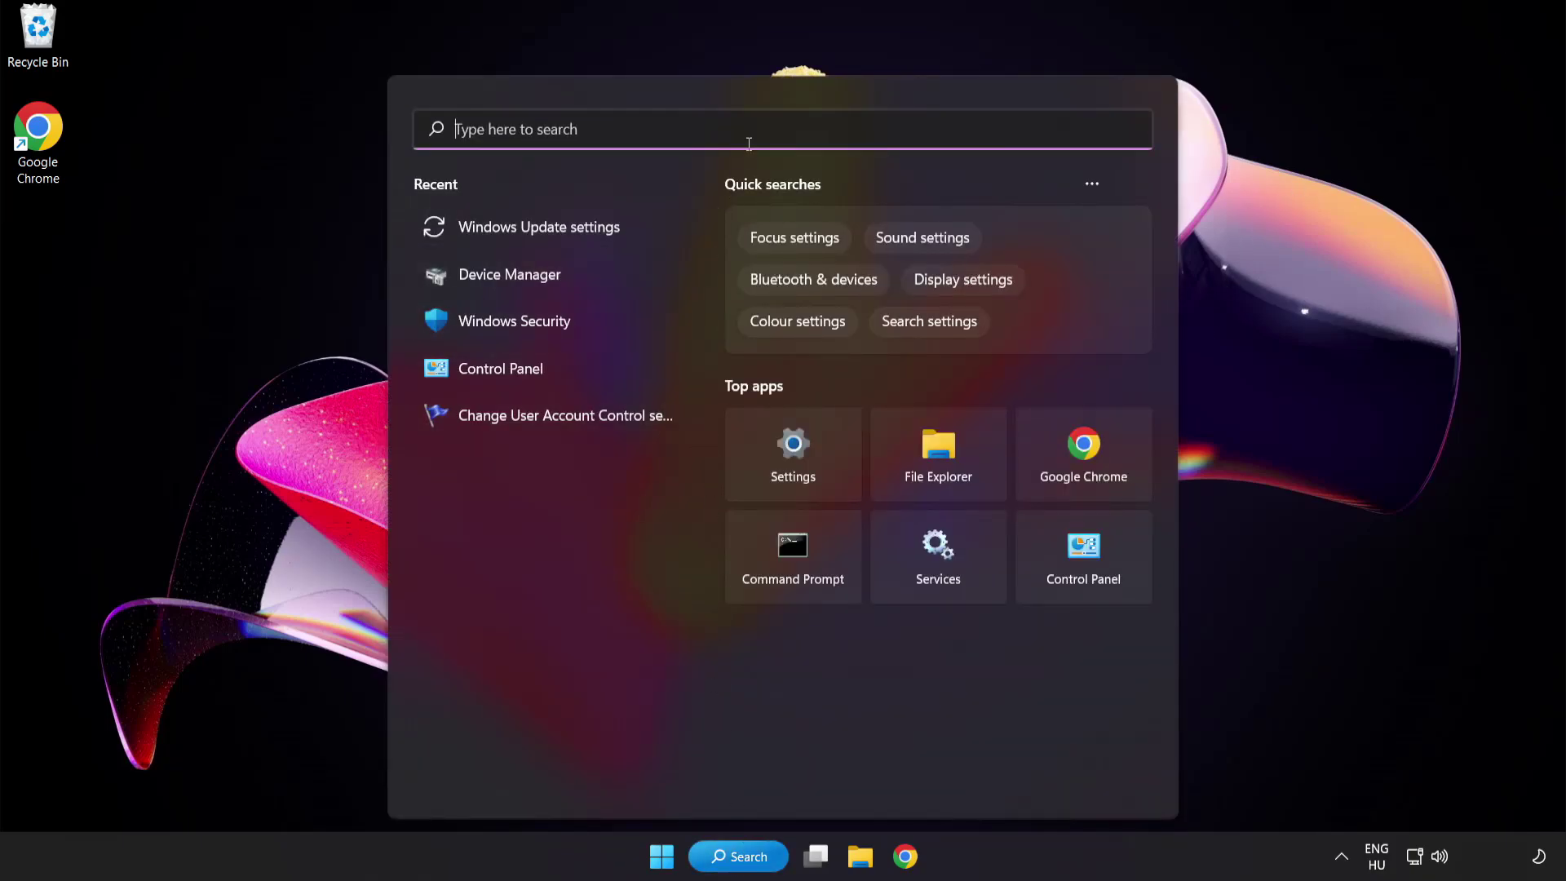
pyautogui.write('cmd')
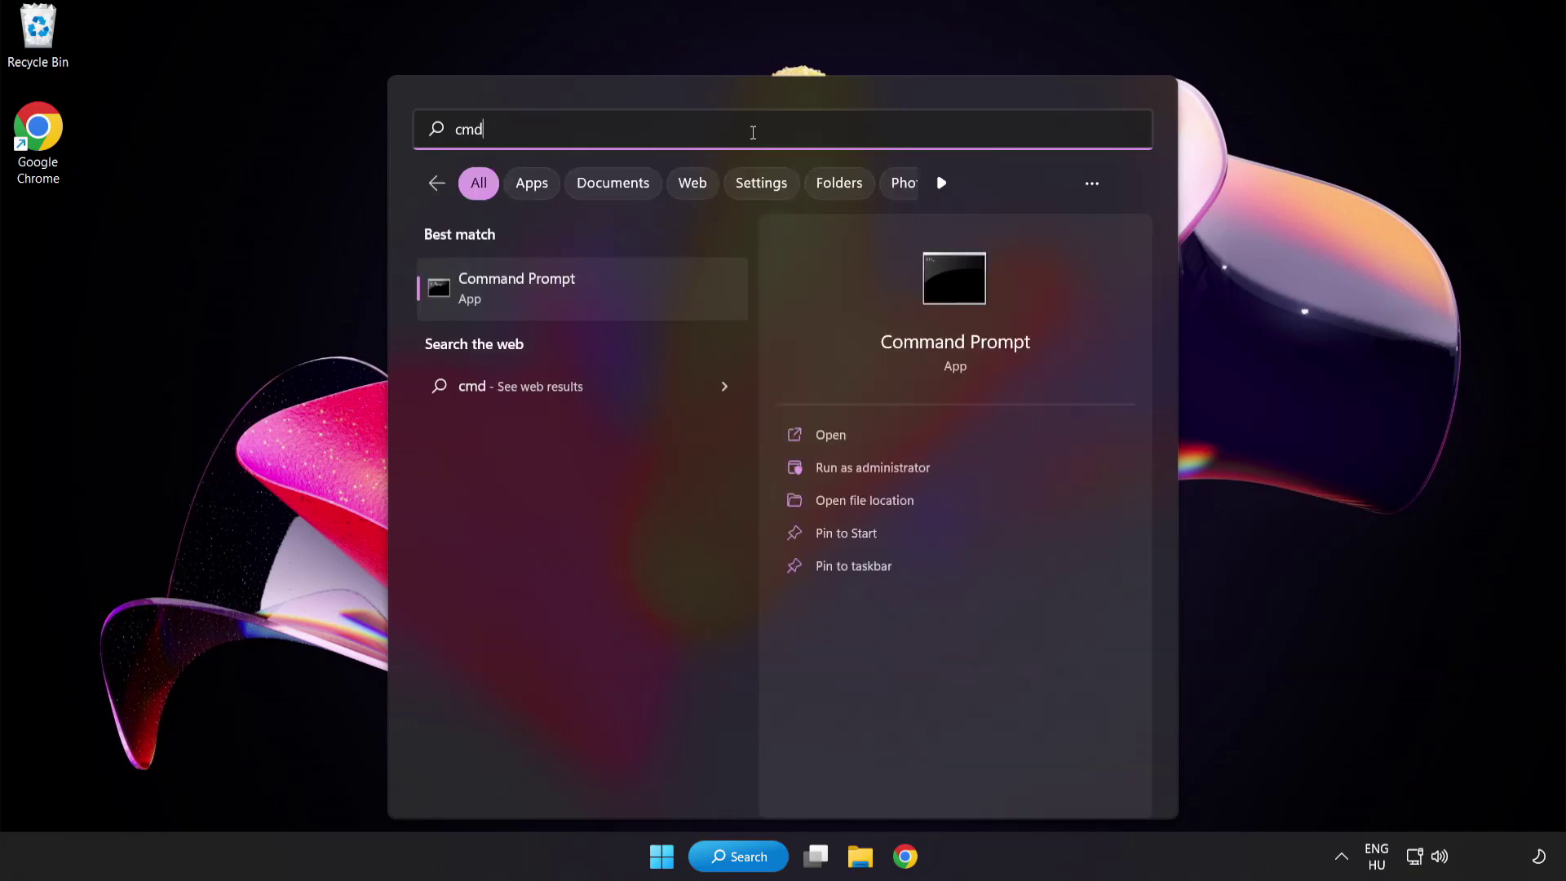
pyautogui.rightClick(587, 302)
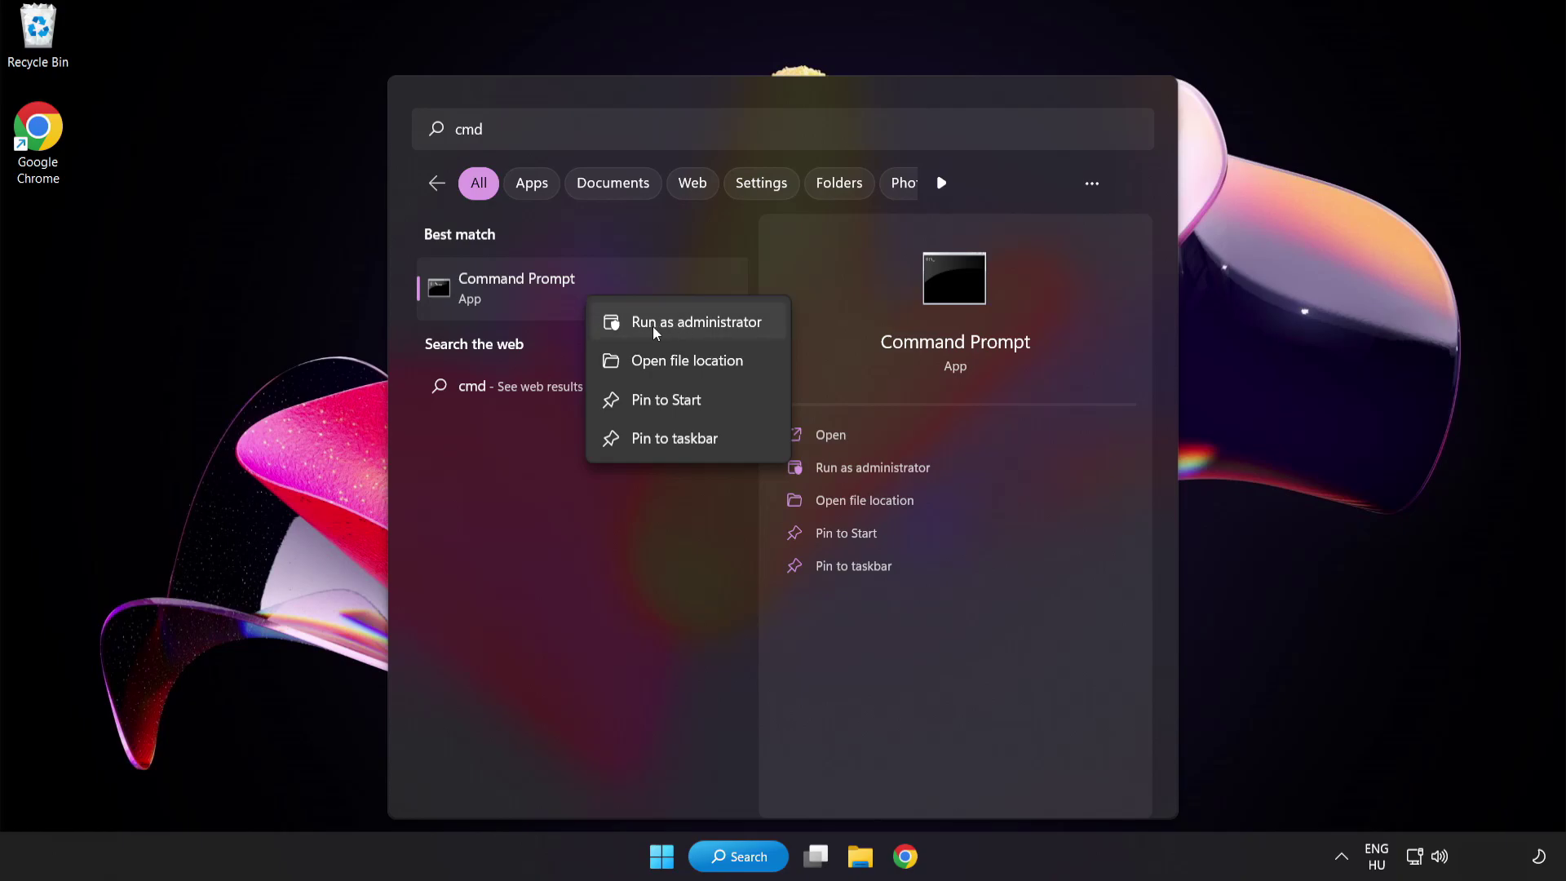
pyautogui.click(661, 327)
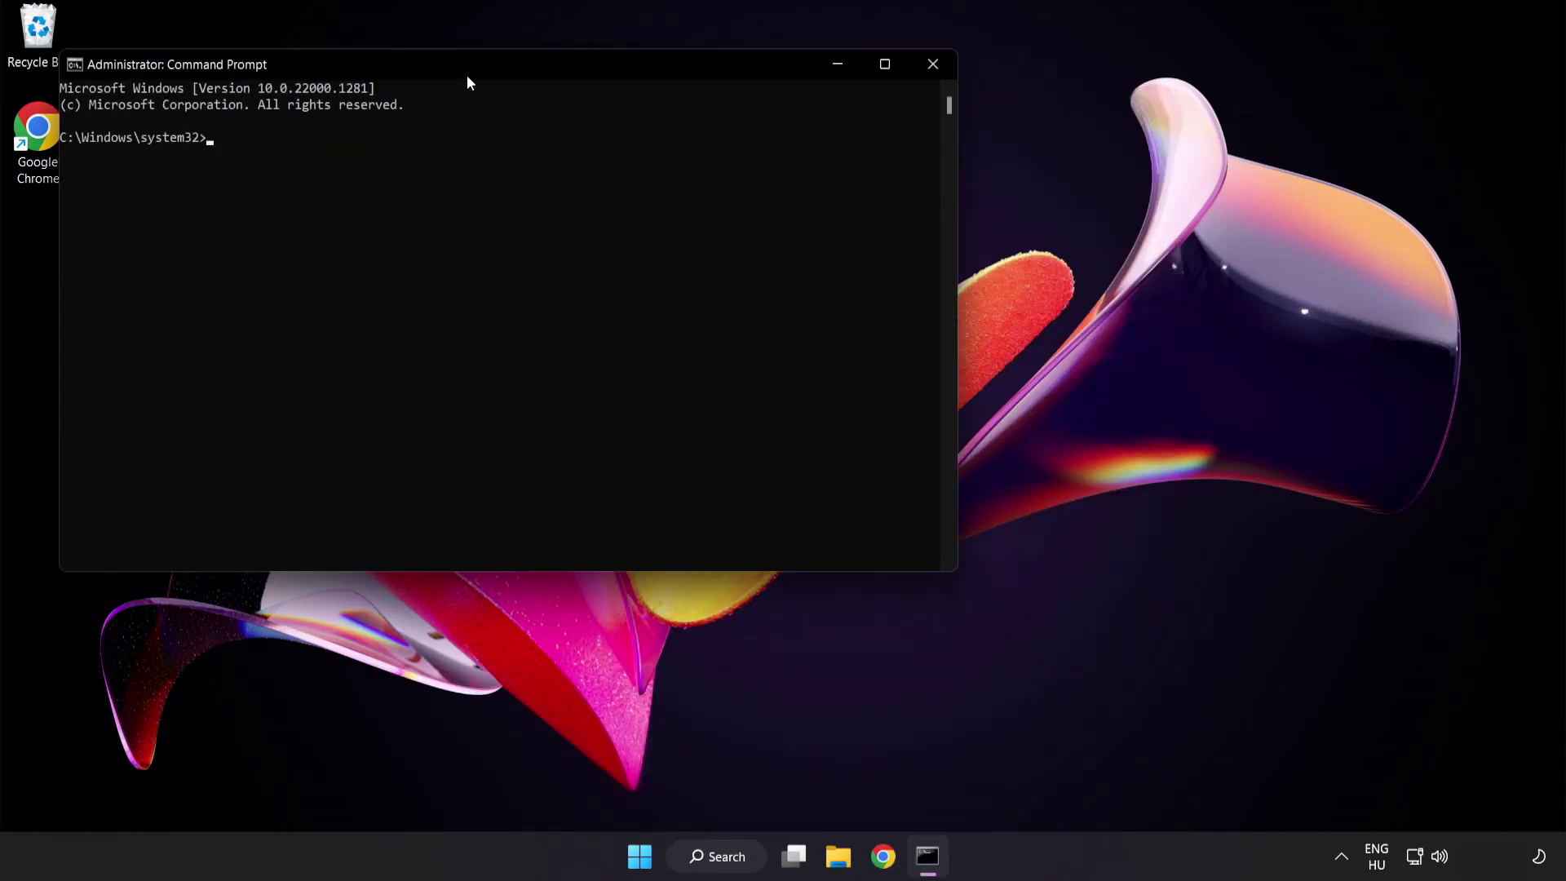
# - Run sfc /scannow in the elevated Command Prompt until verification reaches 100%
pyautogui.moveTo(445, 62); pyautogui.dragTo(682, 157)
pyautogui.write('sfc')
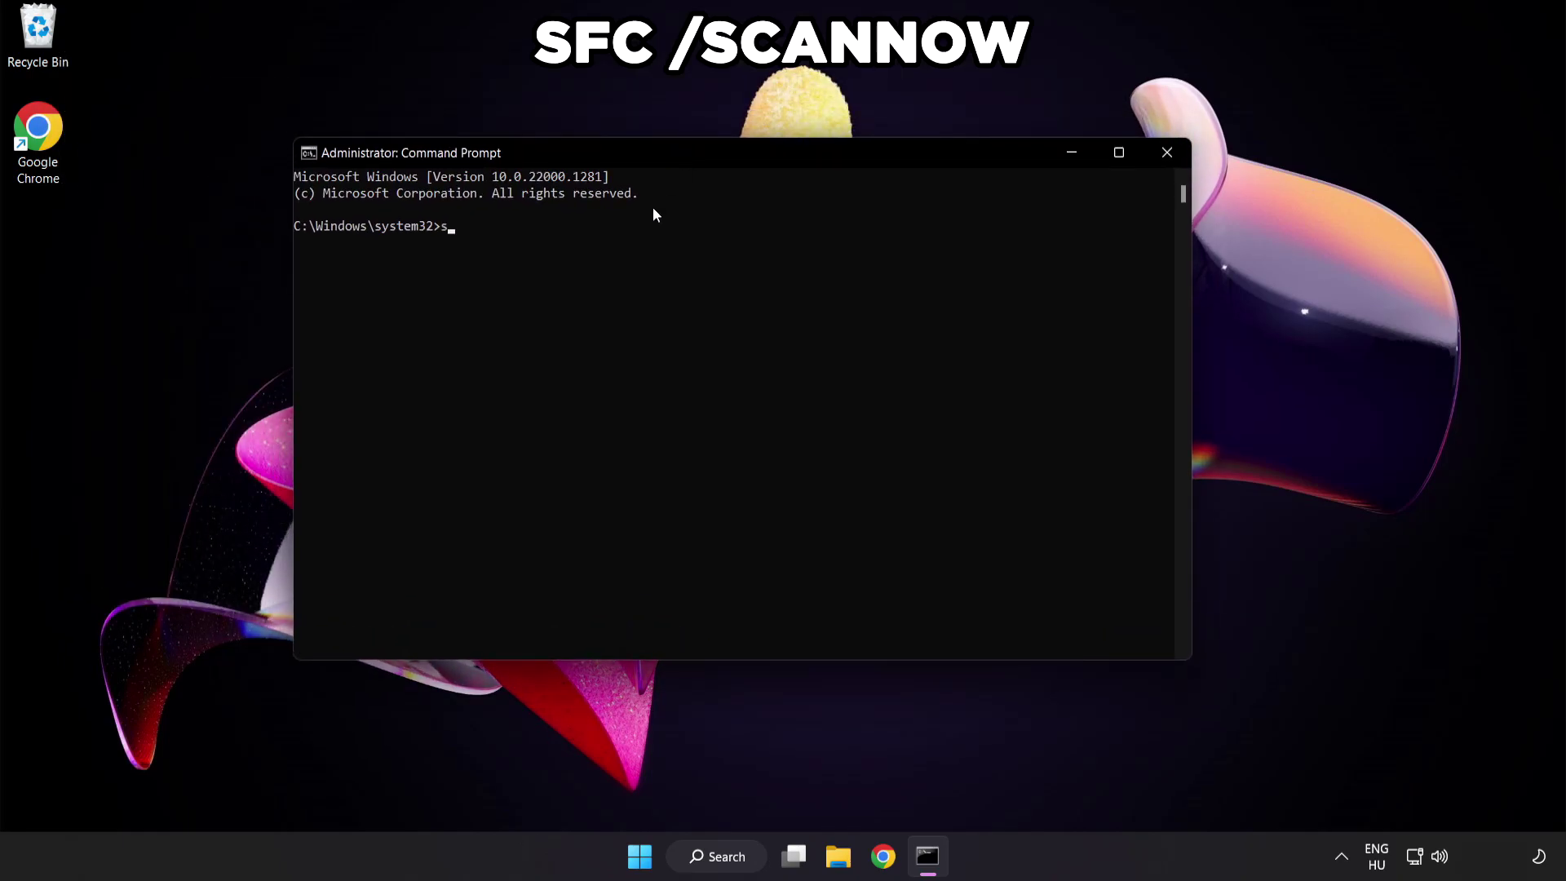
pyautogui.write(' /scannow')
pyautogui.press('Return')
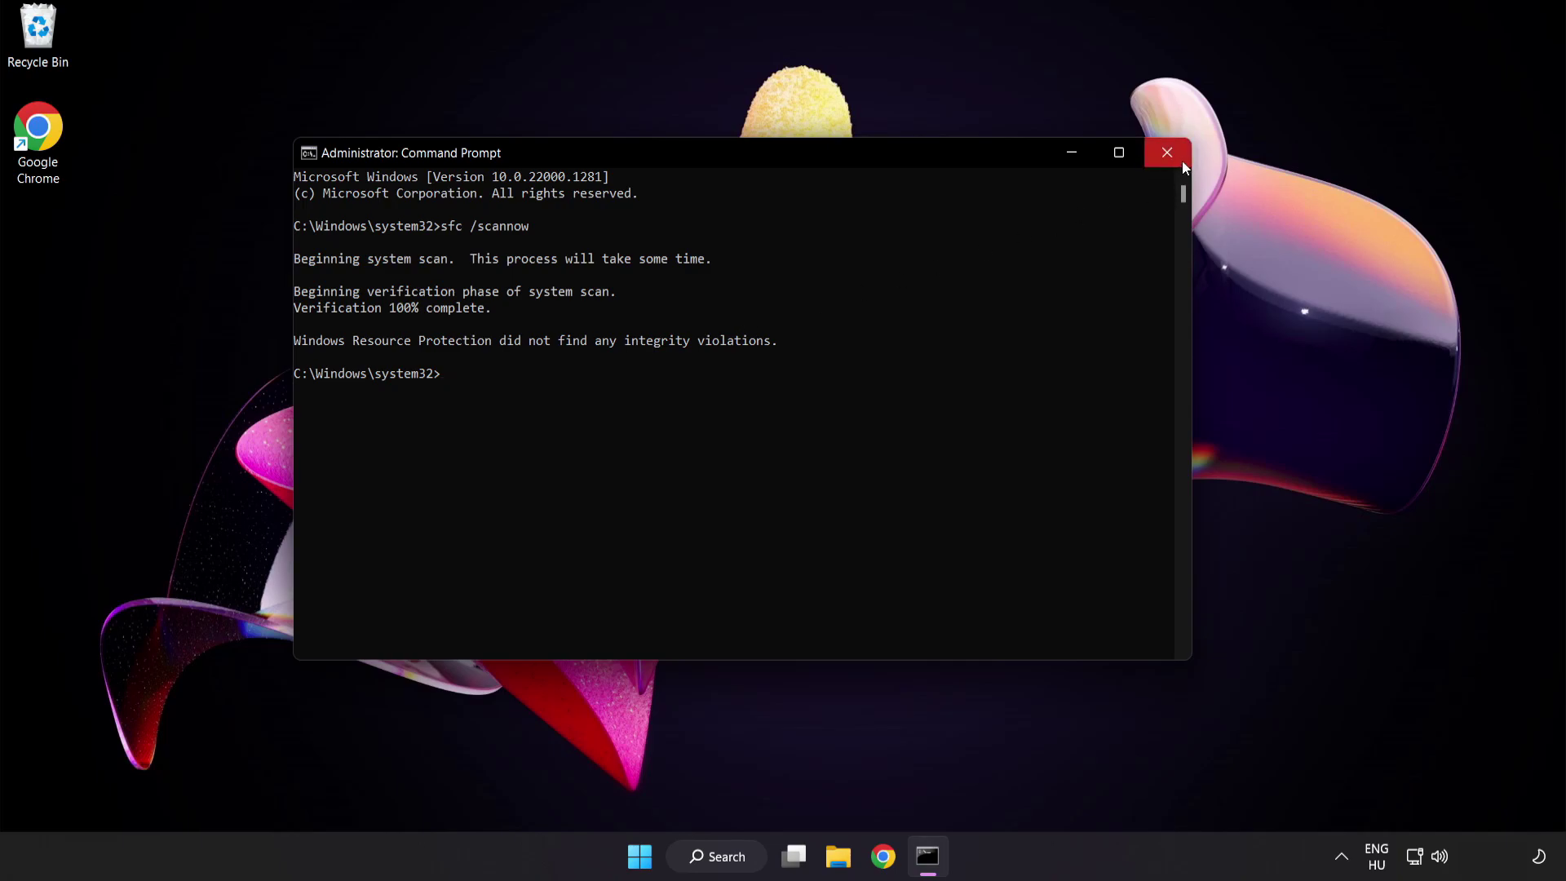
# - Close Command Prompt, then search for 'security' and open Windows Security
pyautogui.click(1166, 155)
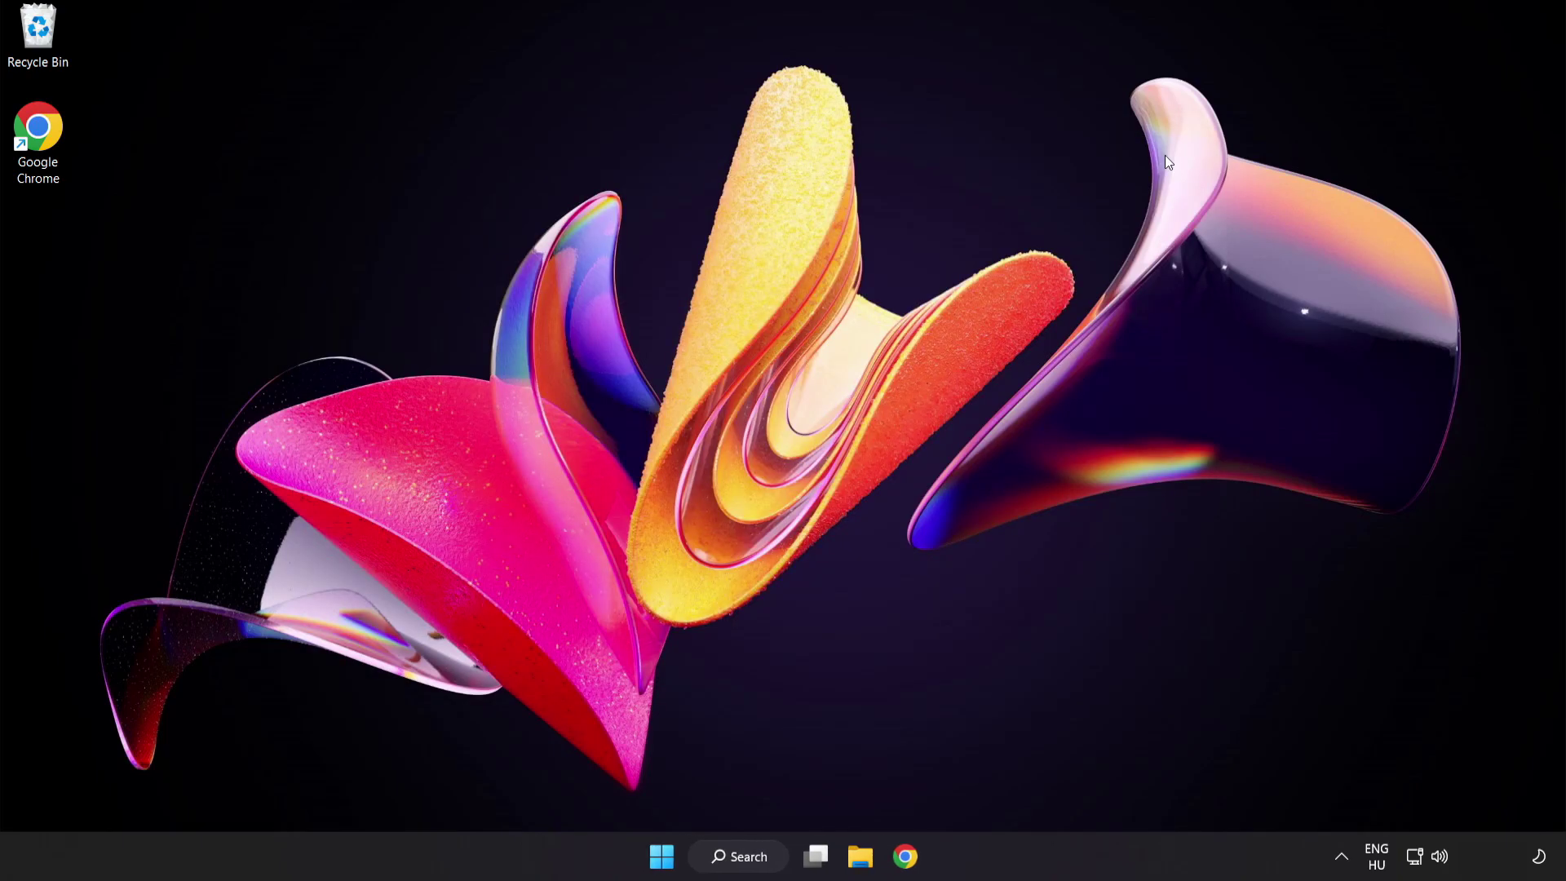
pyautogui.click(661, 856)
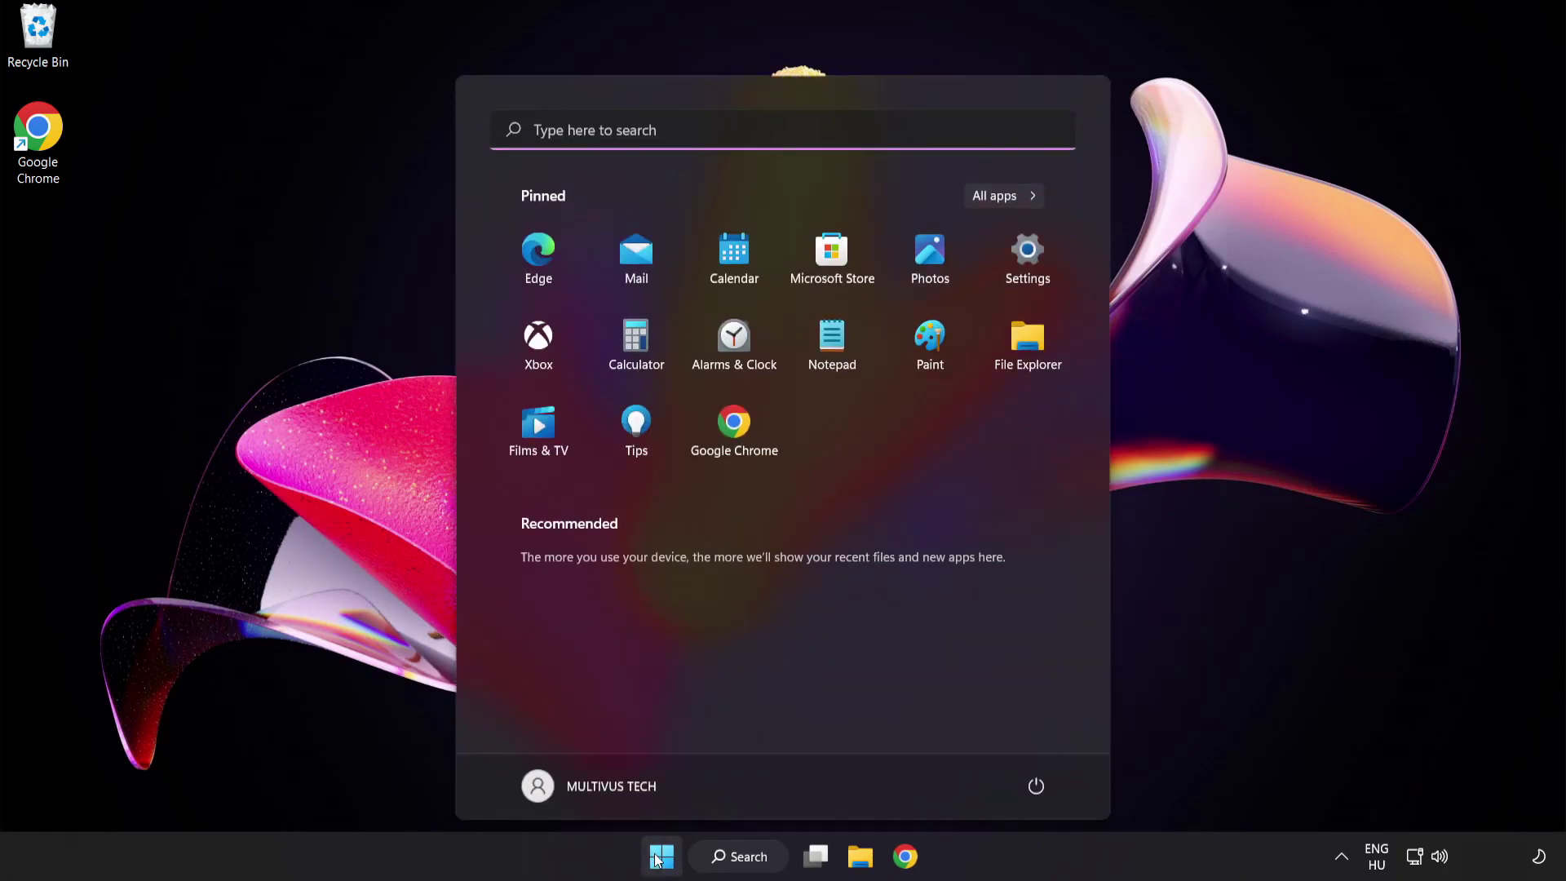
pyautogui.click(1038, 786)
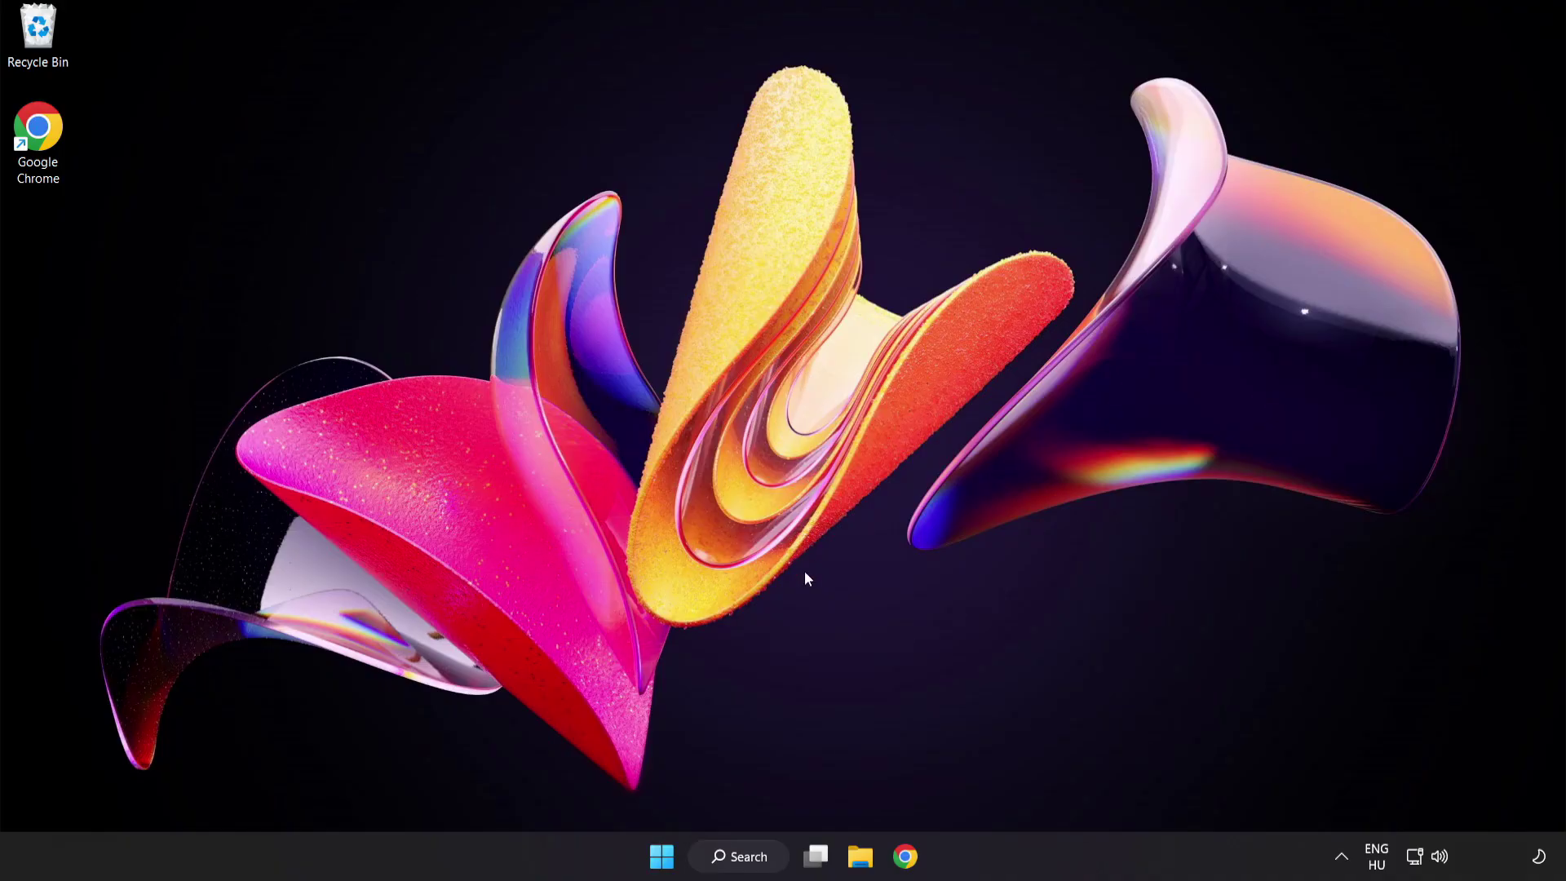
pyautogui.click(756, 864)
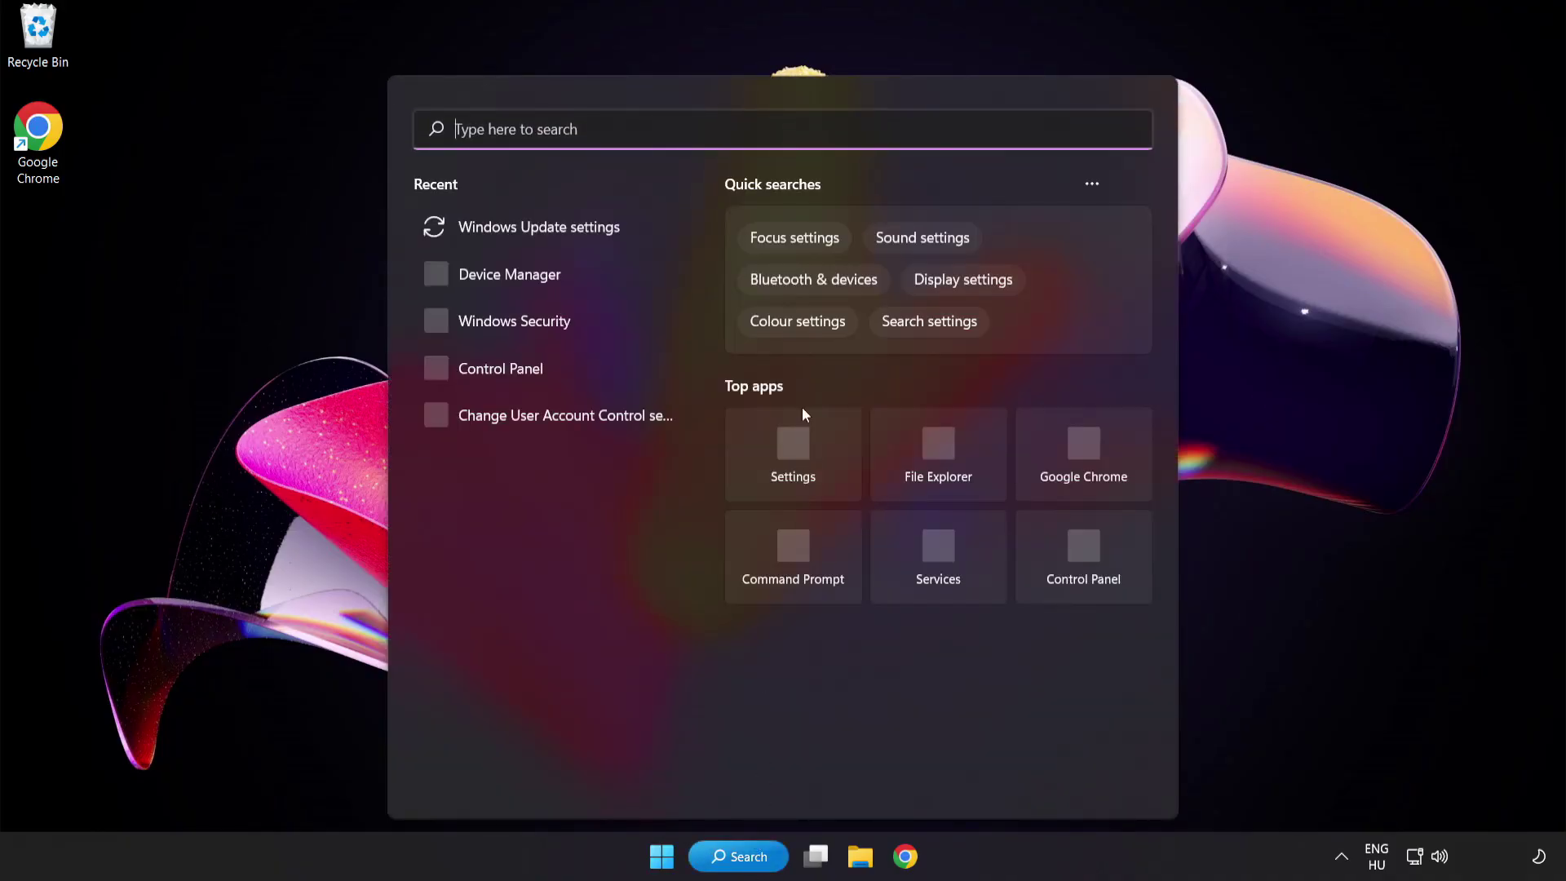
pyautogui.write('secu')
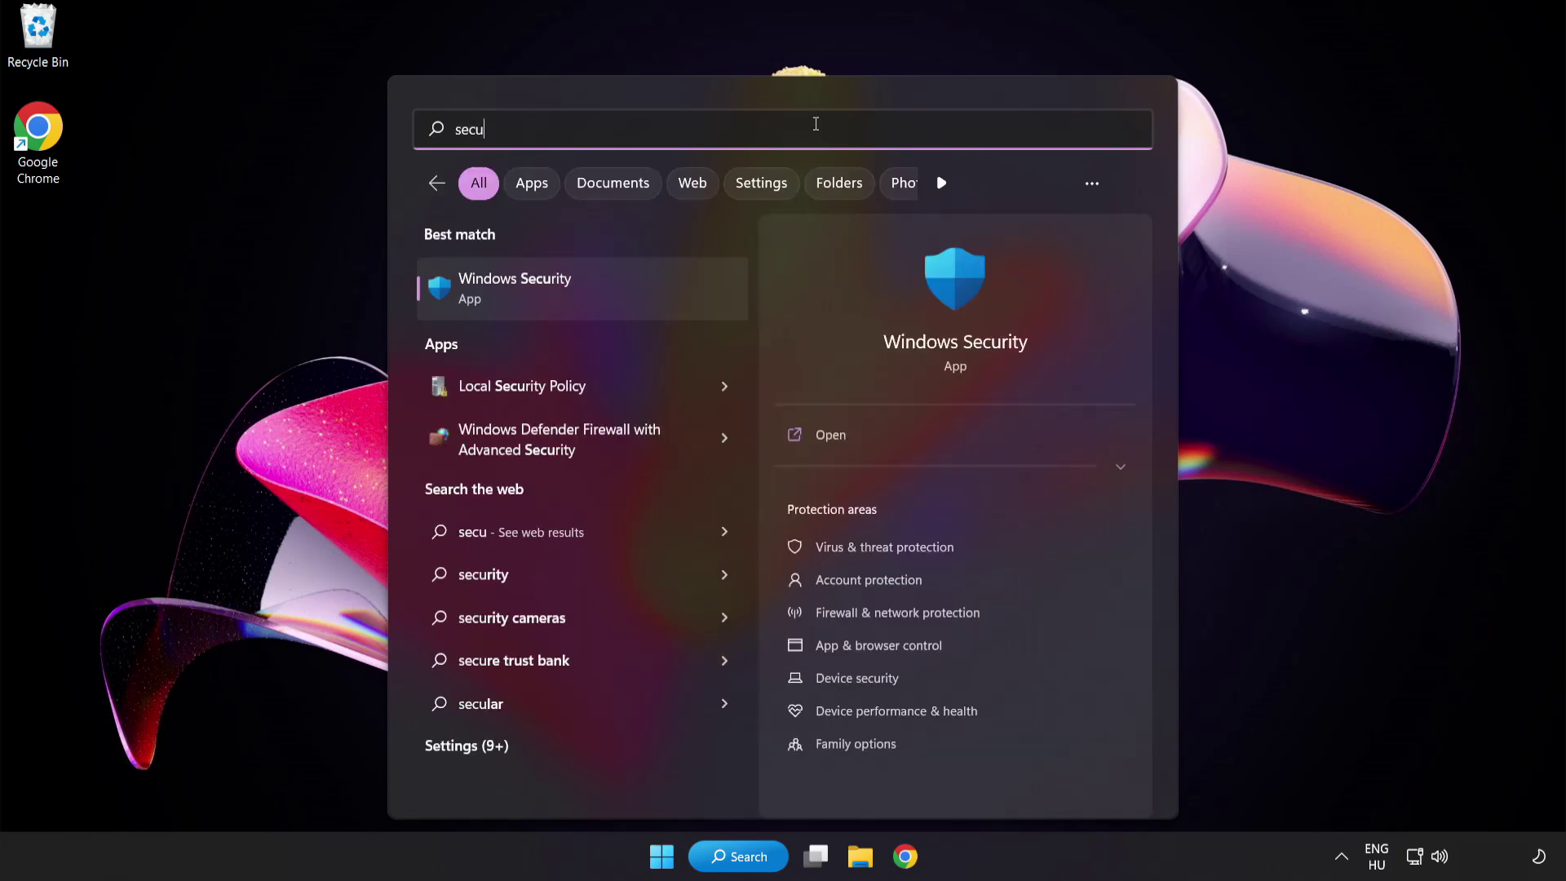
pyautogui.write('rity')
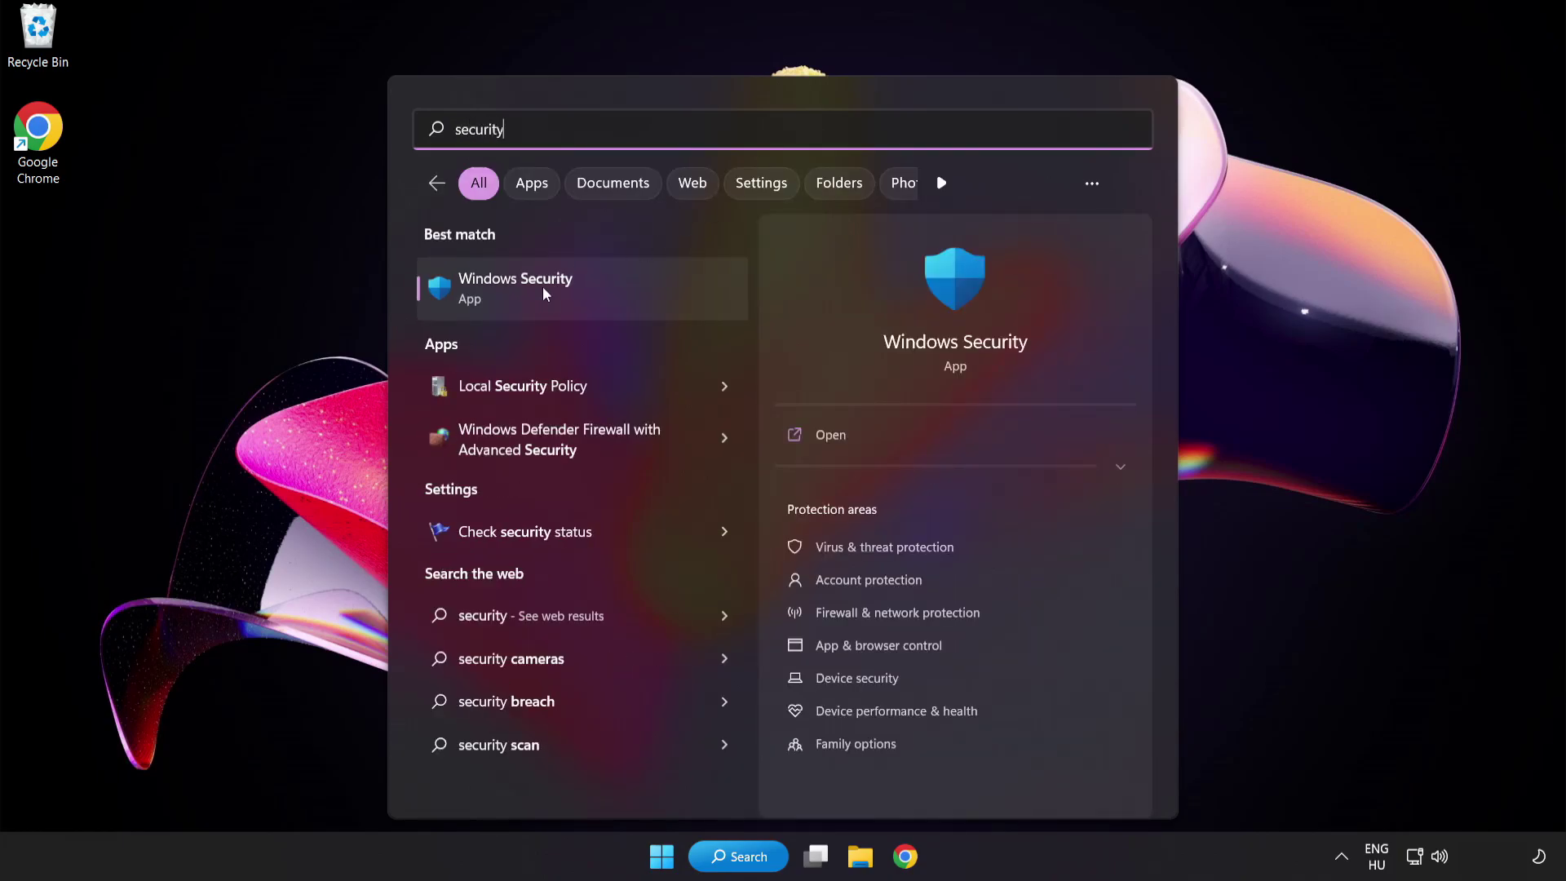
pyautogui.click(592, 288)
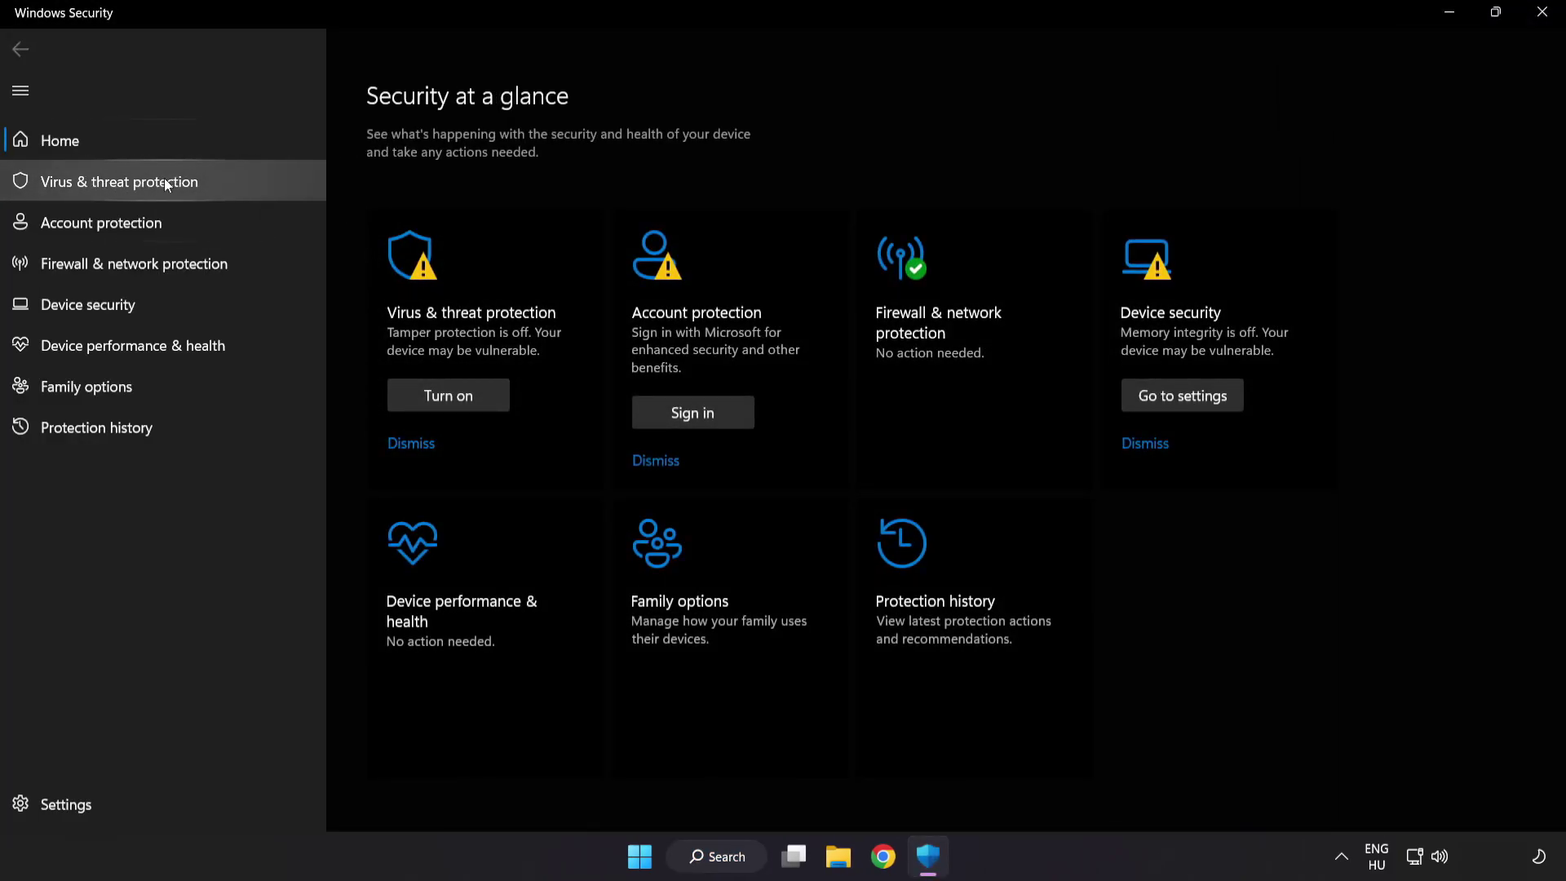
# - Go to Virus & threat protection, open Manage settings, and scroll down to Exclusions
pyautogui.click(238, 186)
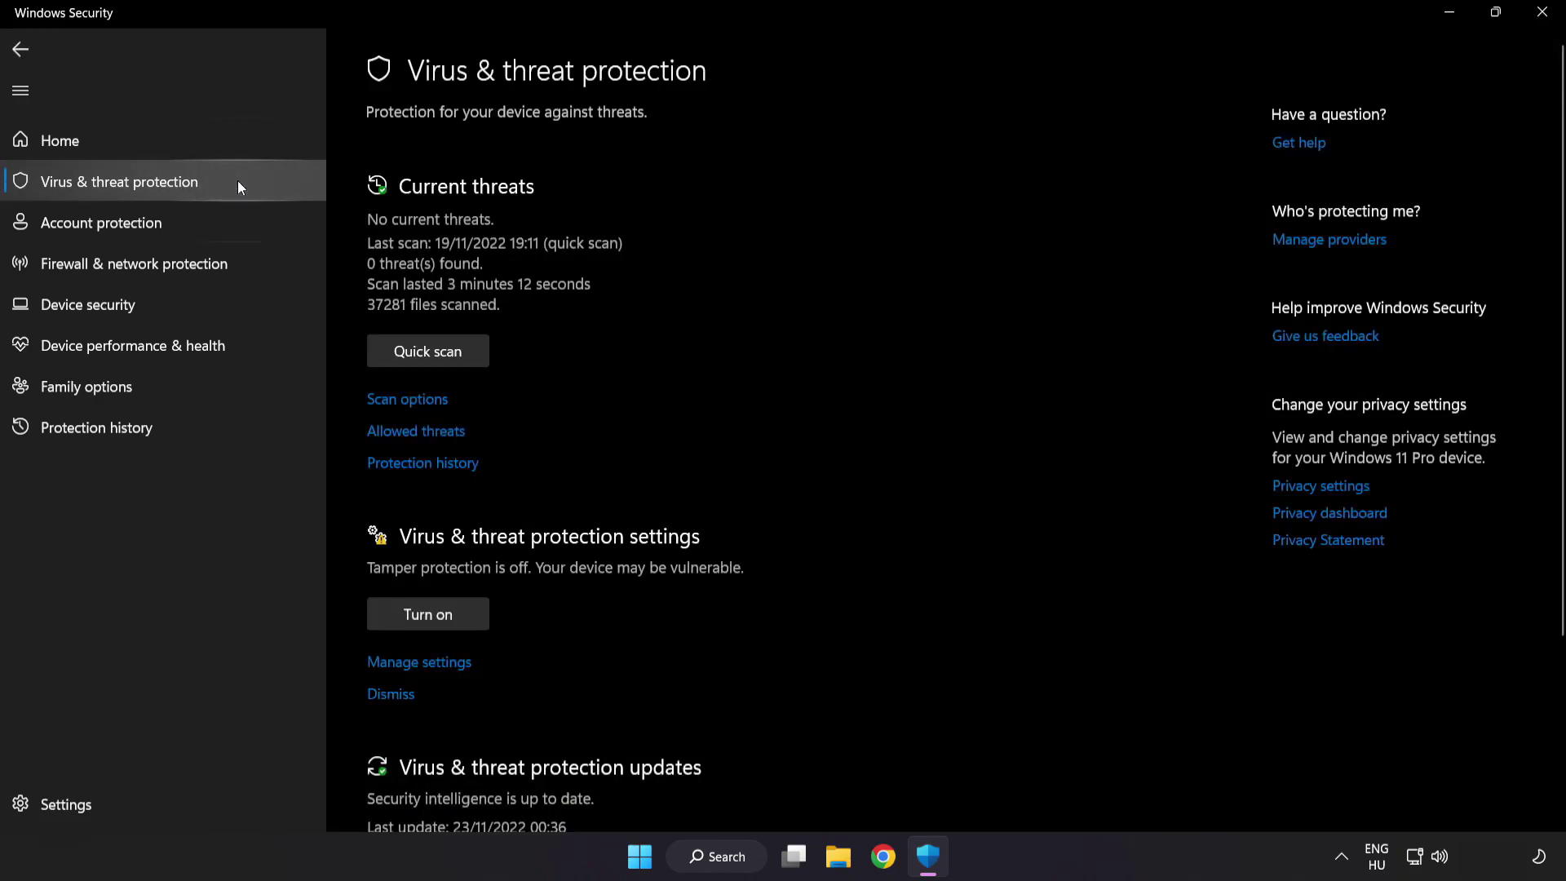
pyautogui.scroll(-3, 991, 239)
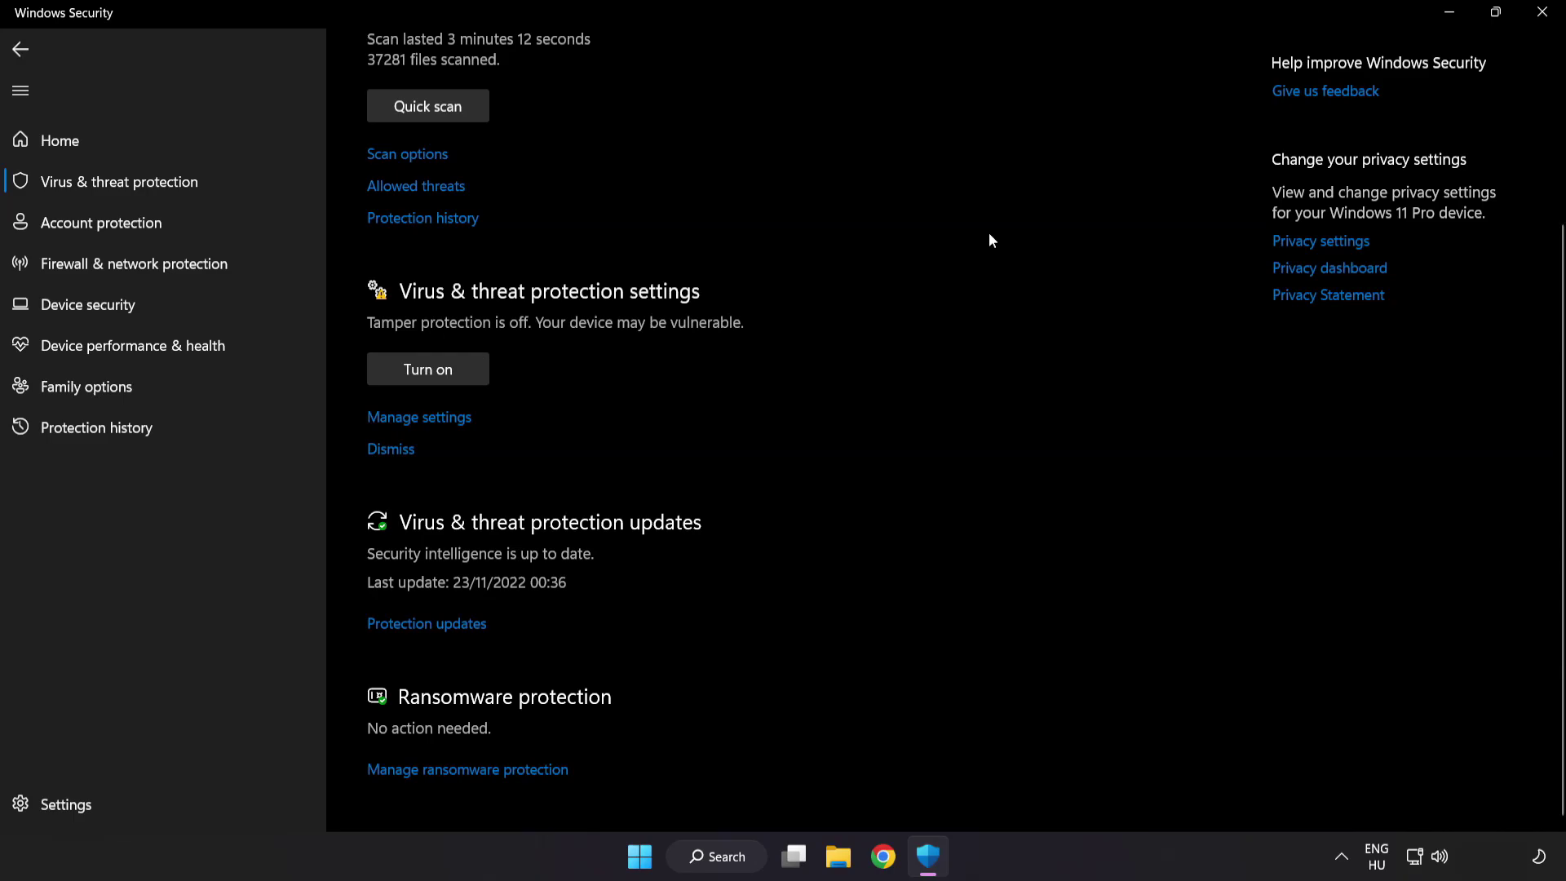
pyautogui.click(430, 418)
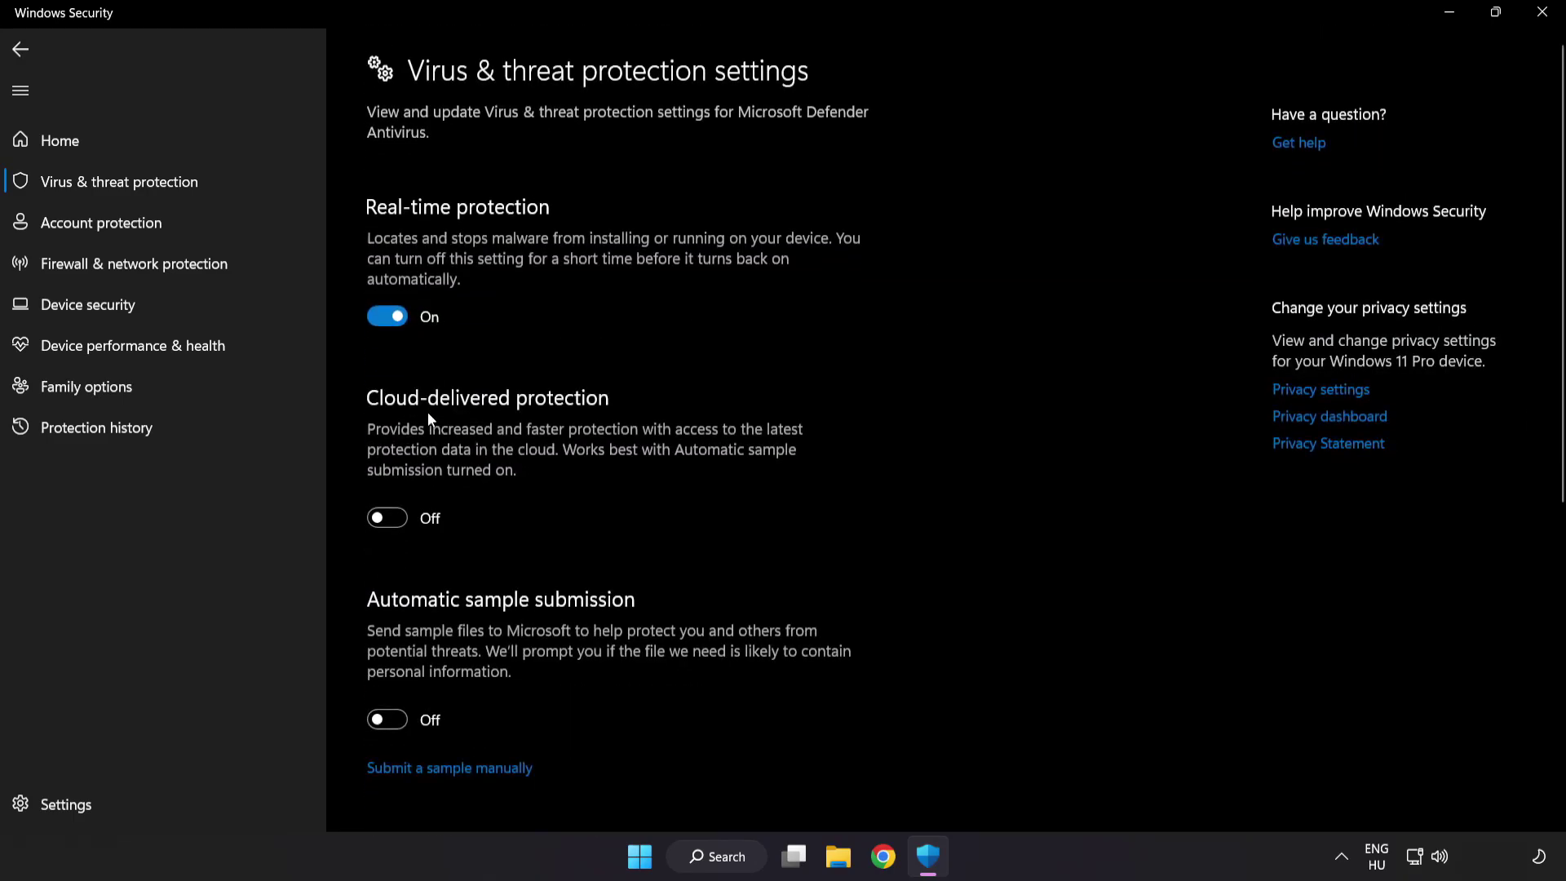
pyautogui.scroll(-6, 911, 425)
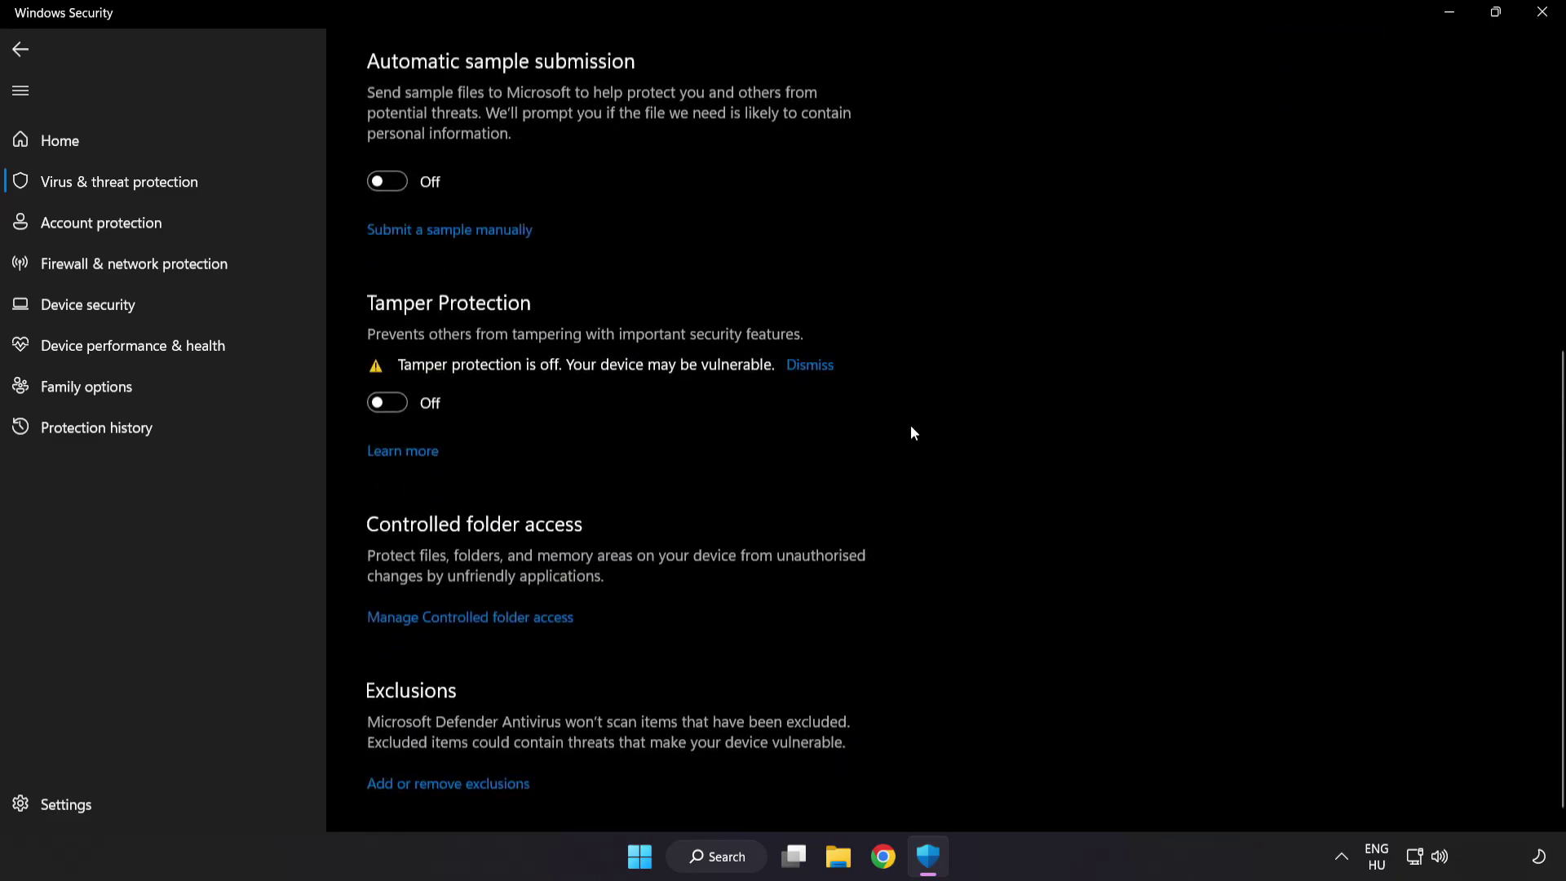
pyautogui.scroll(-1, 910, 433)
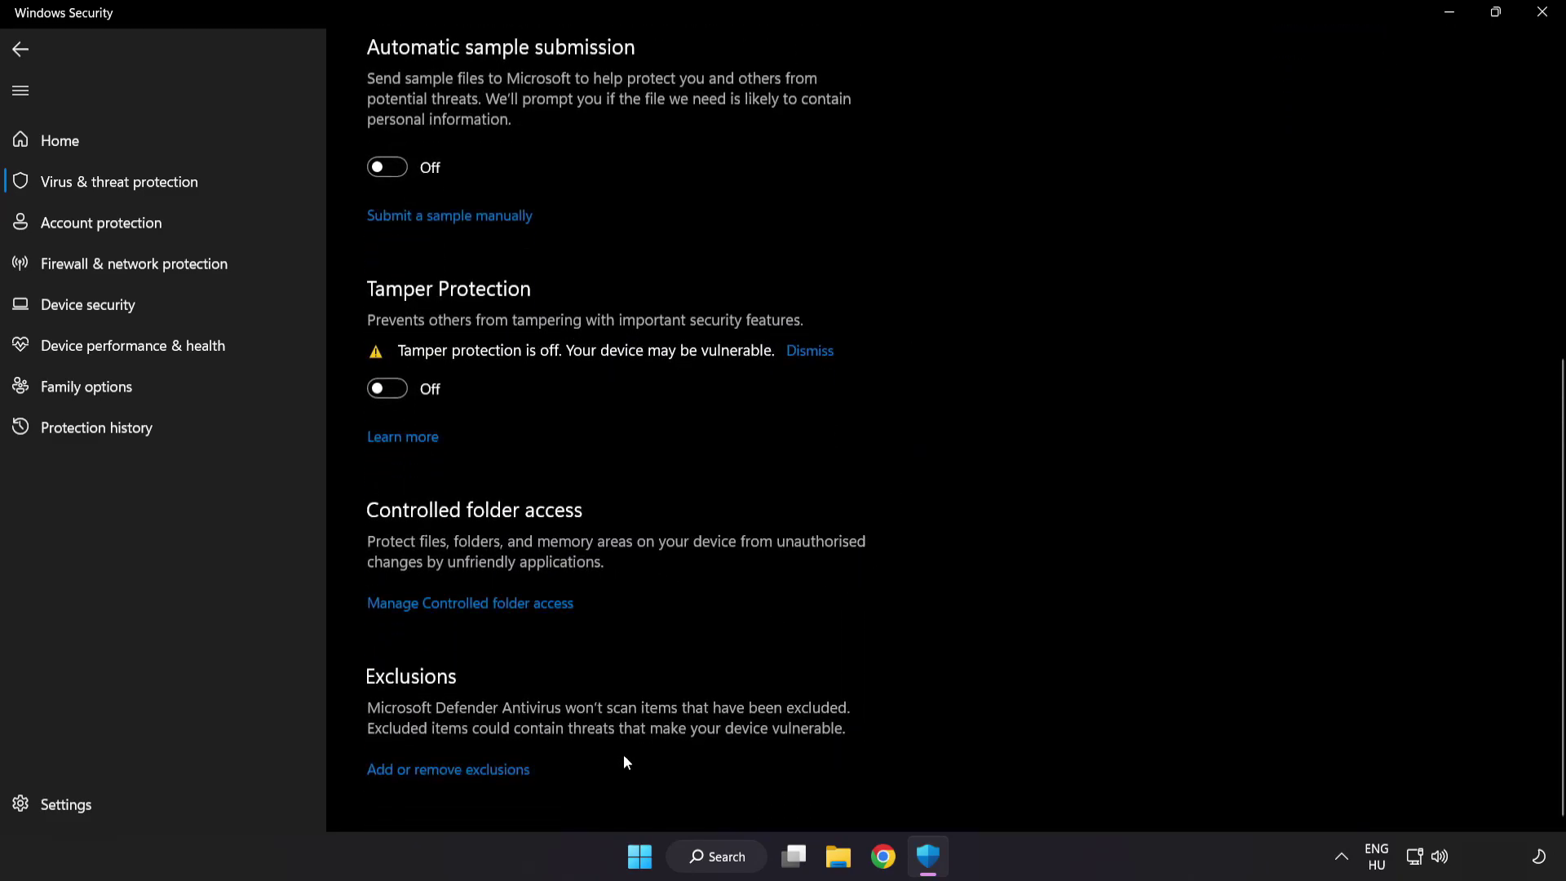
# - Open Add or remove exclusions and start adding a File exclusion
pyautogui.click(455, 771)
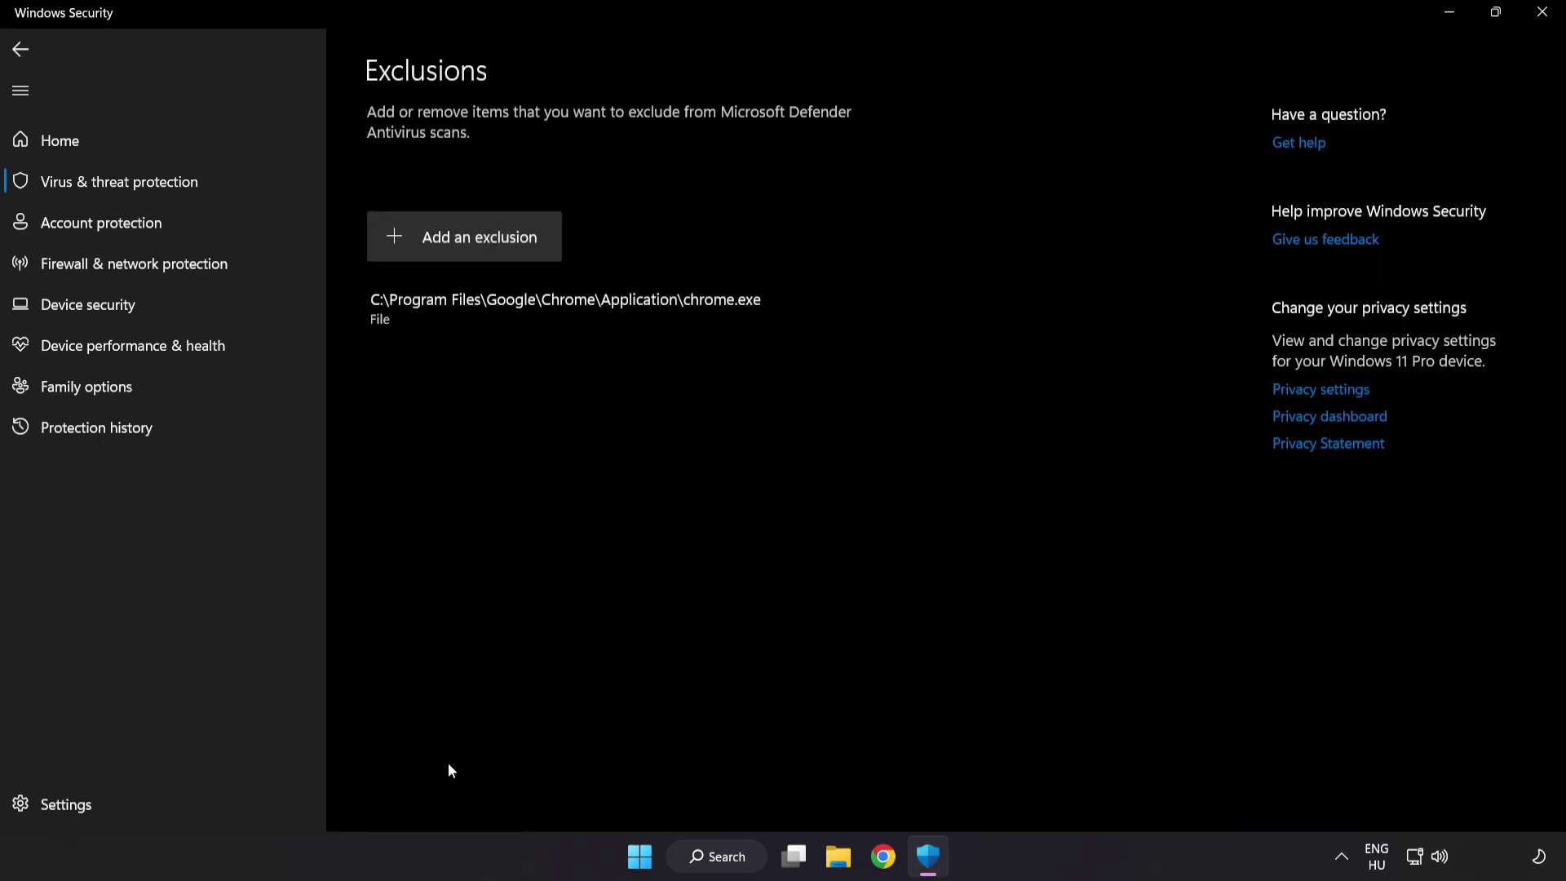
pyautogui.click(469, 253)
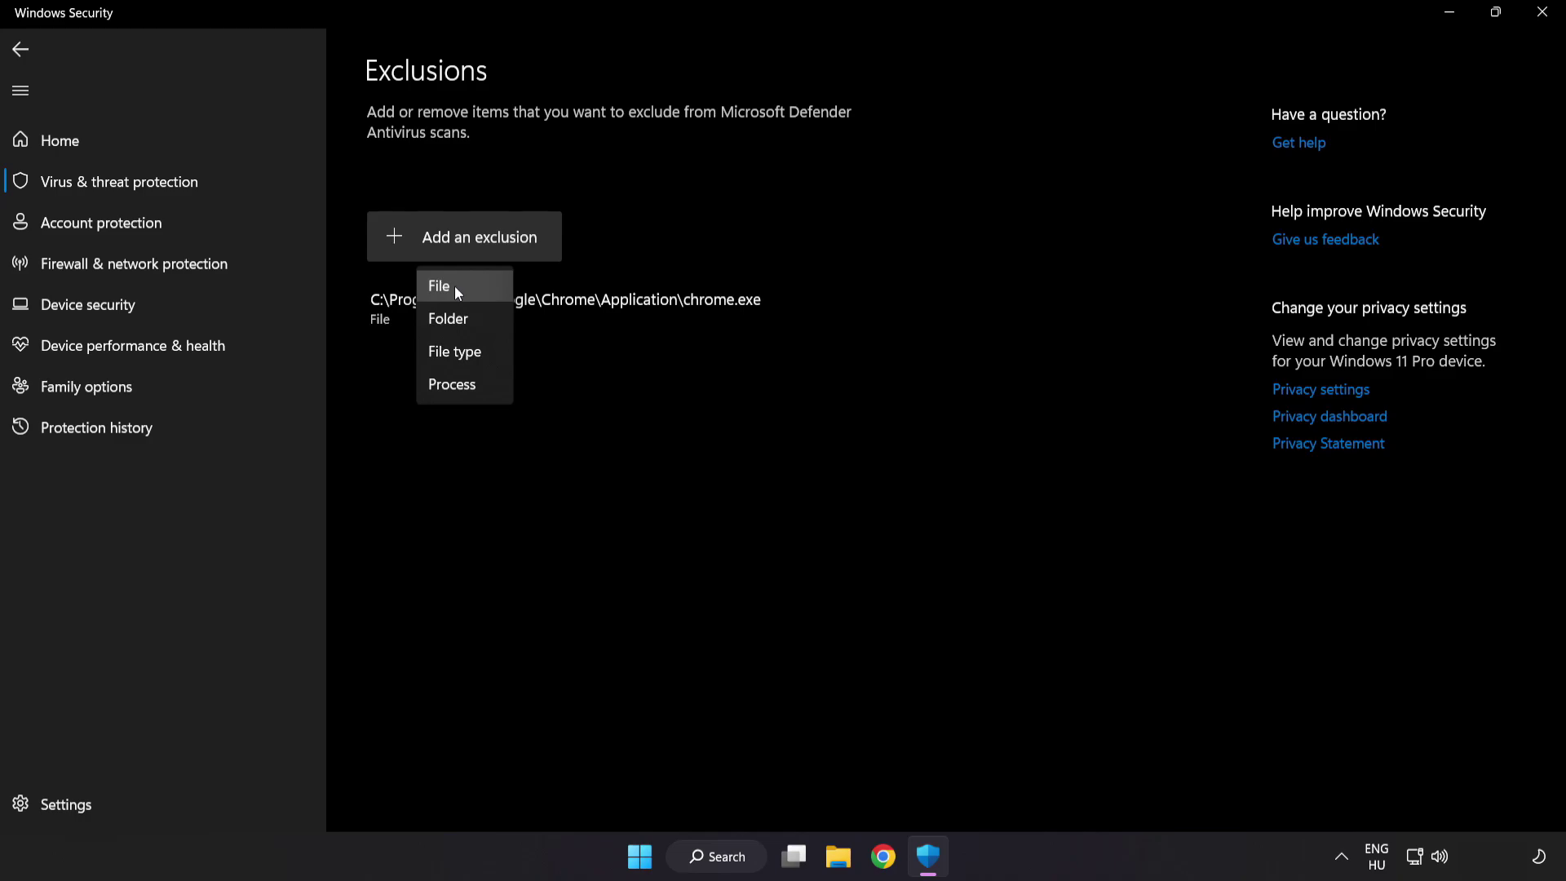
pyautogui.click(456, 287)
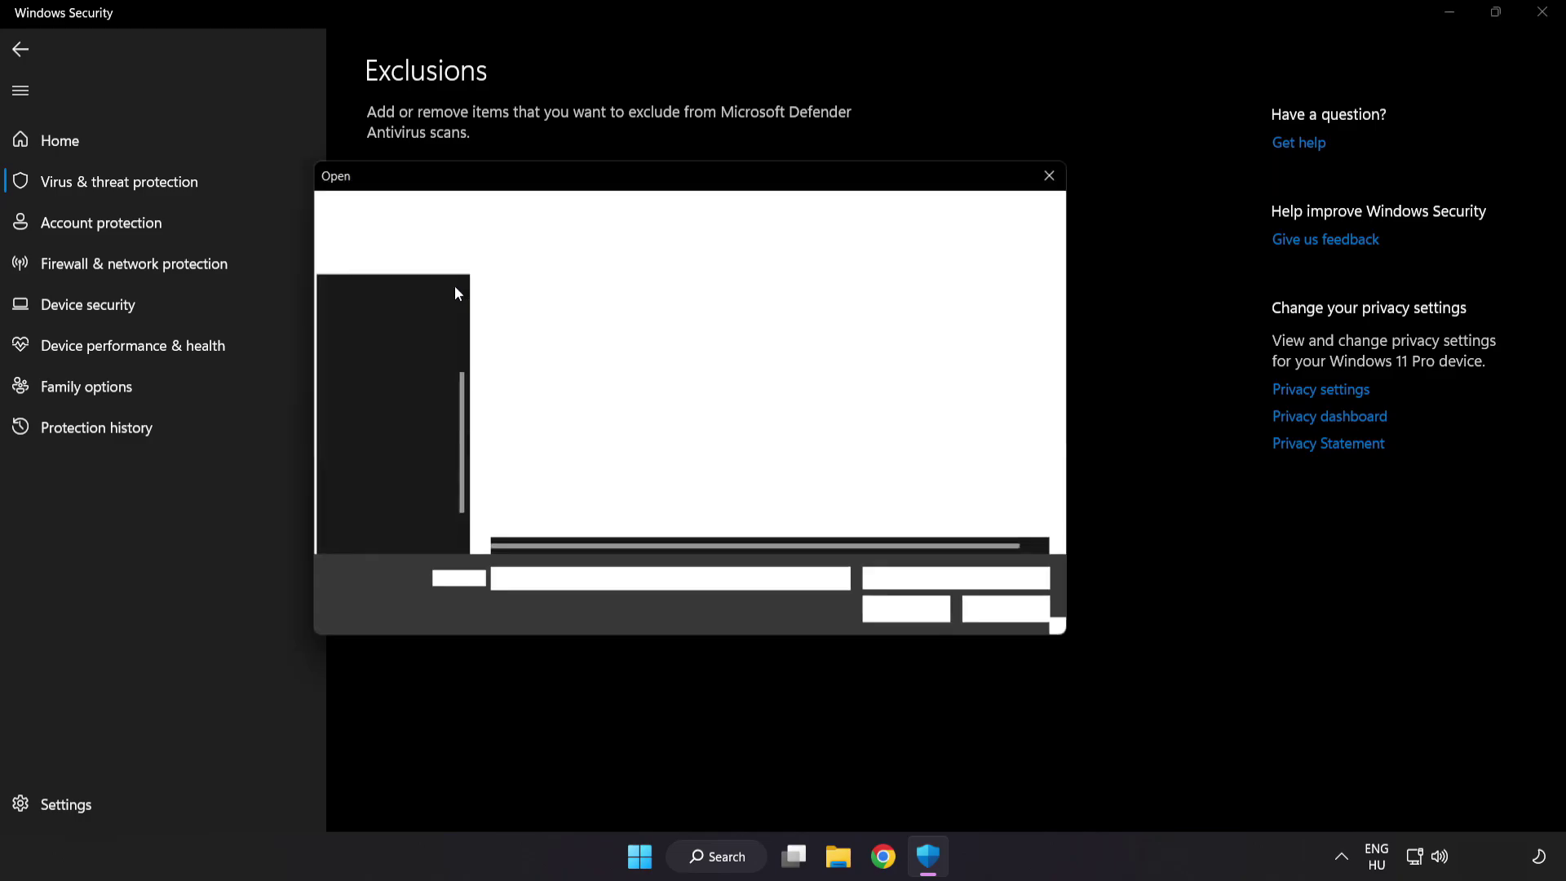
# - Select the shortcut in C:\Program Files (x86)\NOT WORKING APP, then close Windows Security
pyautogui.click(500, 219)
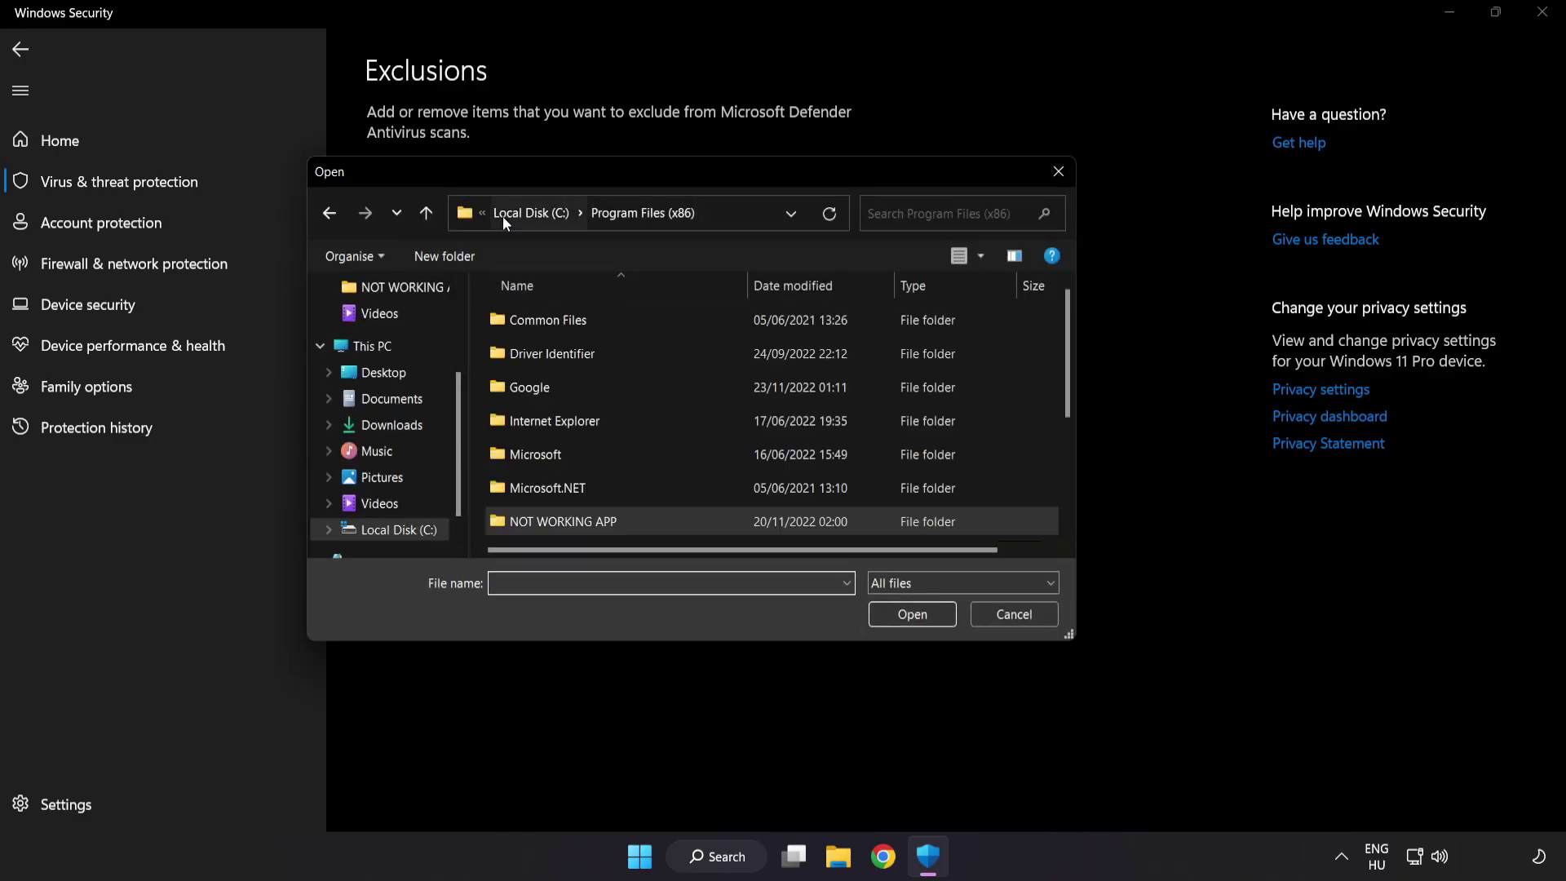
pyautogui.click(512, 212)
pyautogui.click(518, 216)
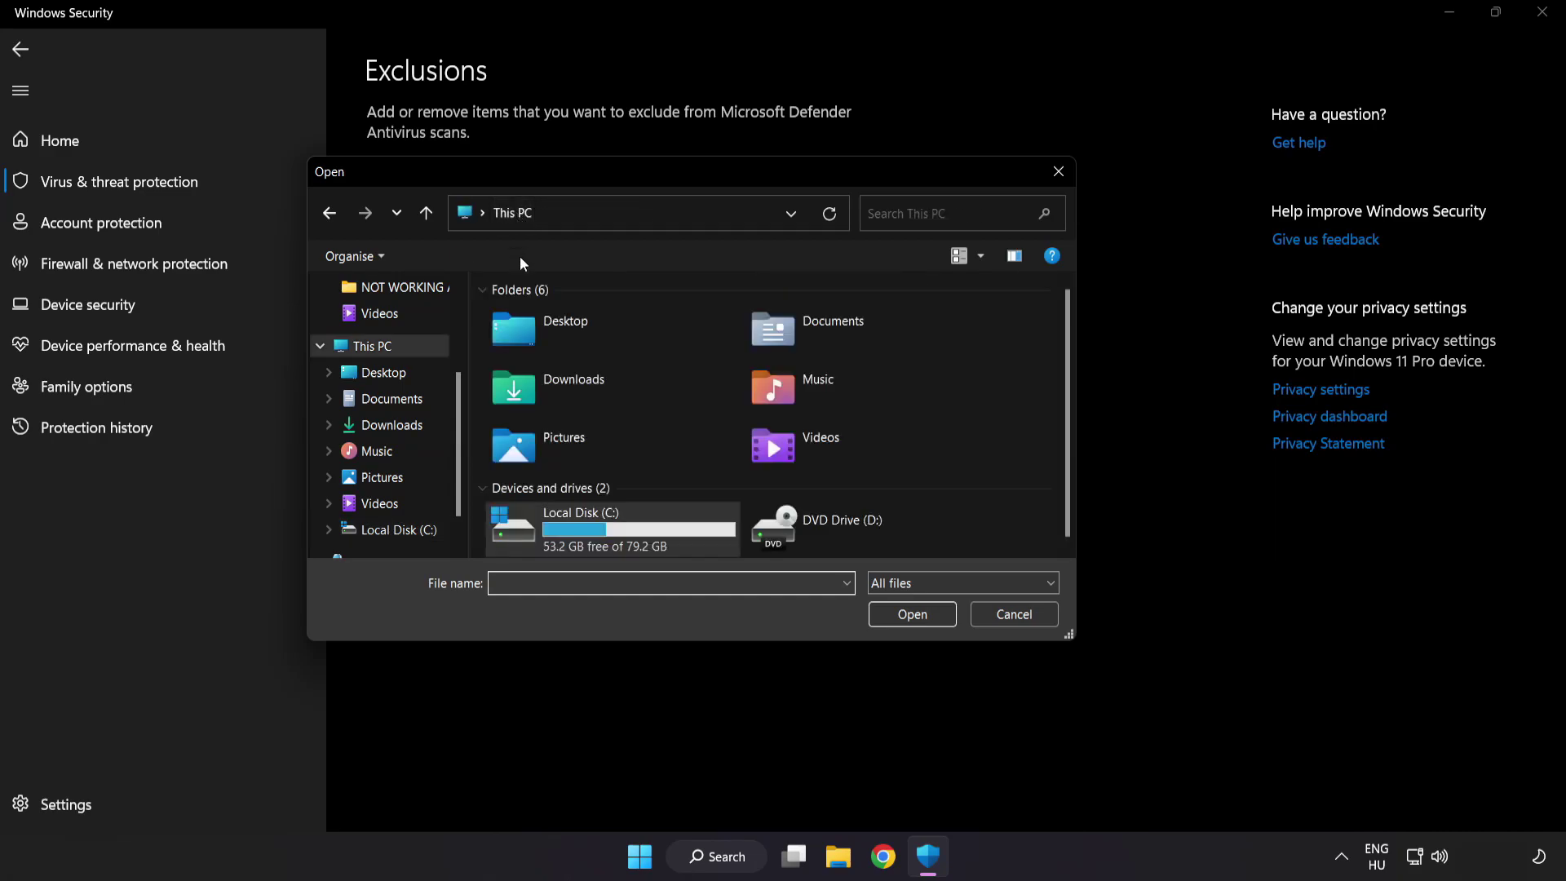
pyautogui.doubleClick(585, 534)
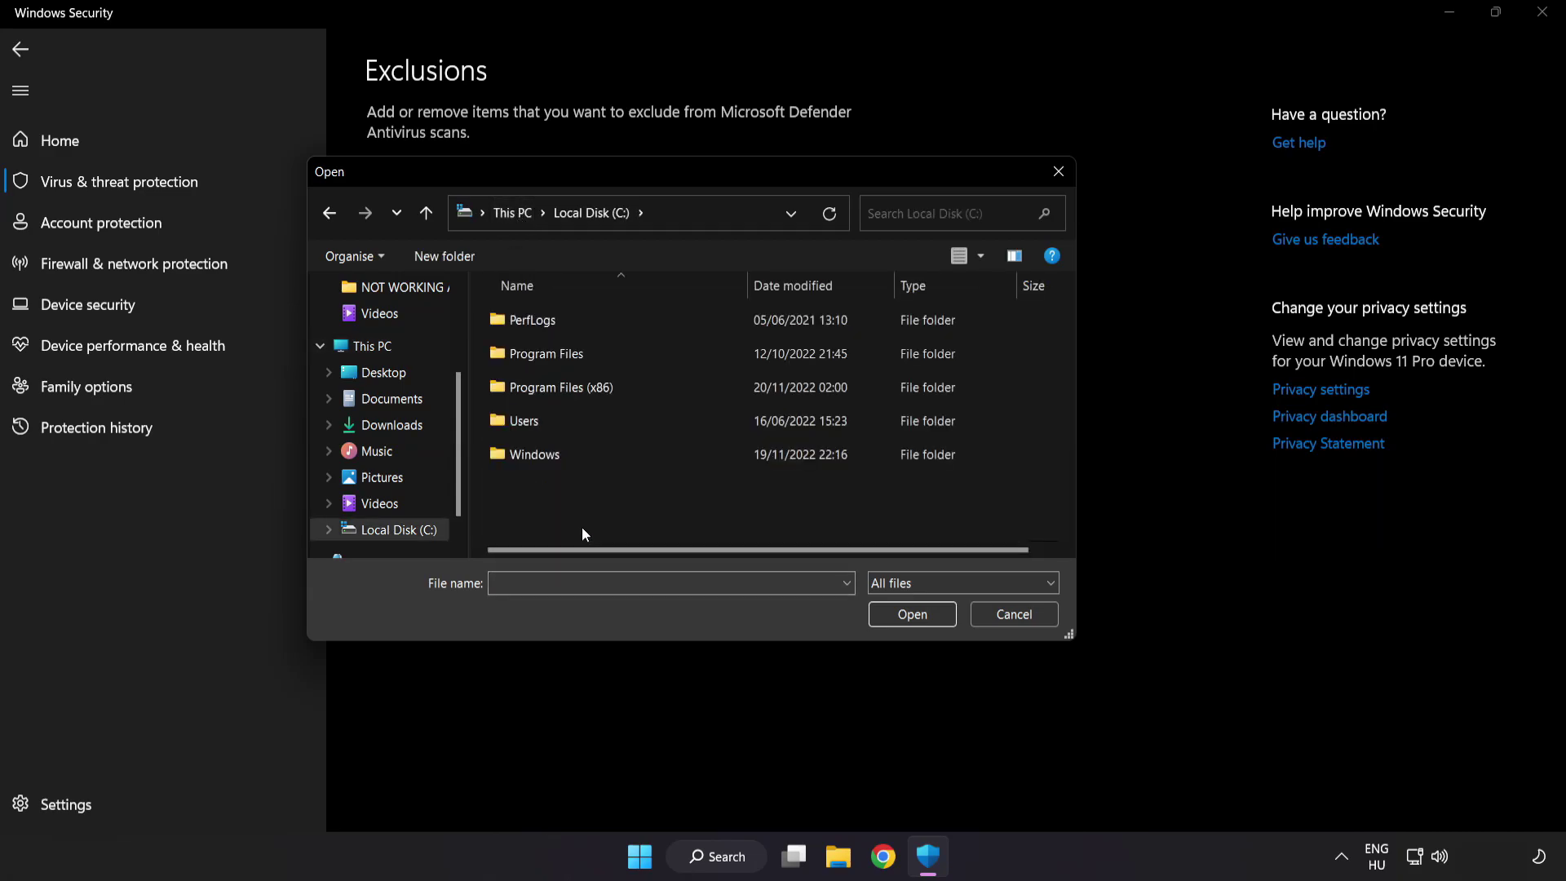
pyautogui.doubleClick(602, 383)
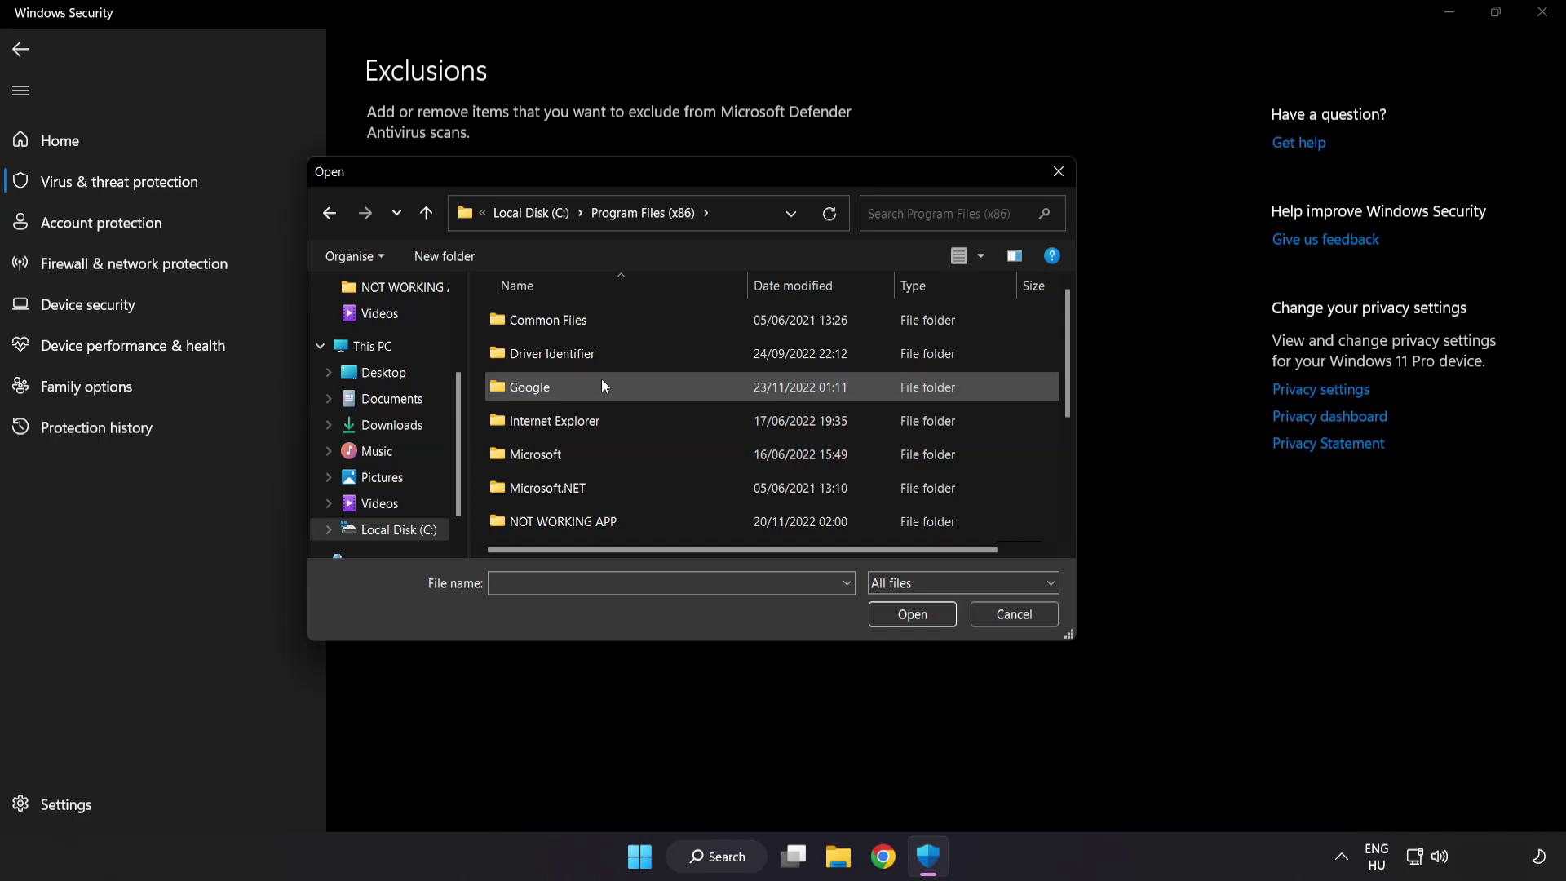
pyautogui.scroll(-1, 579, 514)
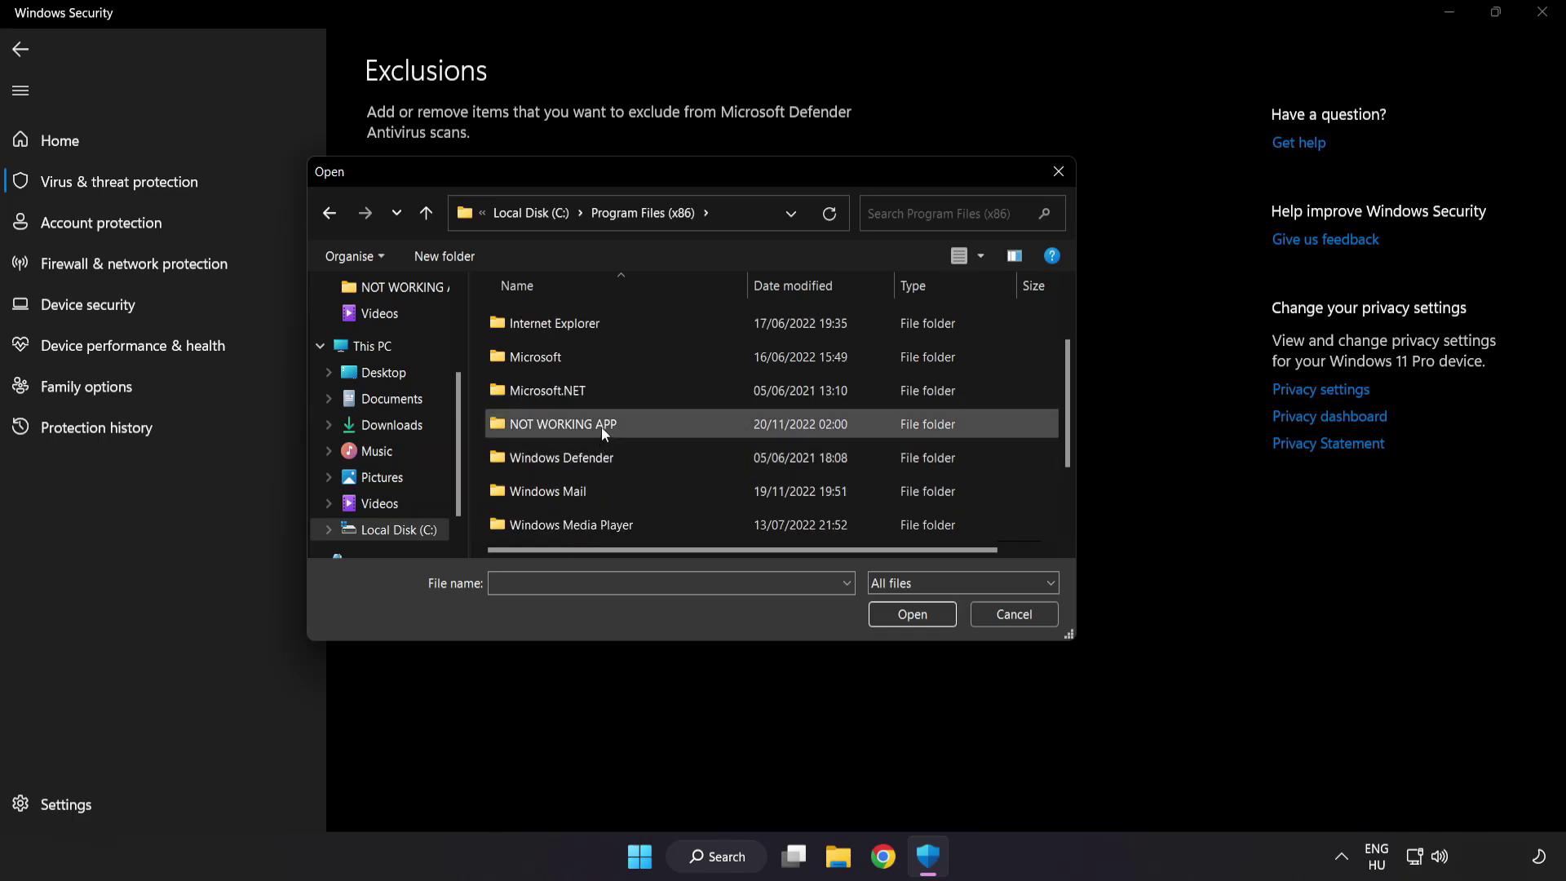
pyautogui.doubleClick(622, 424)
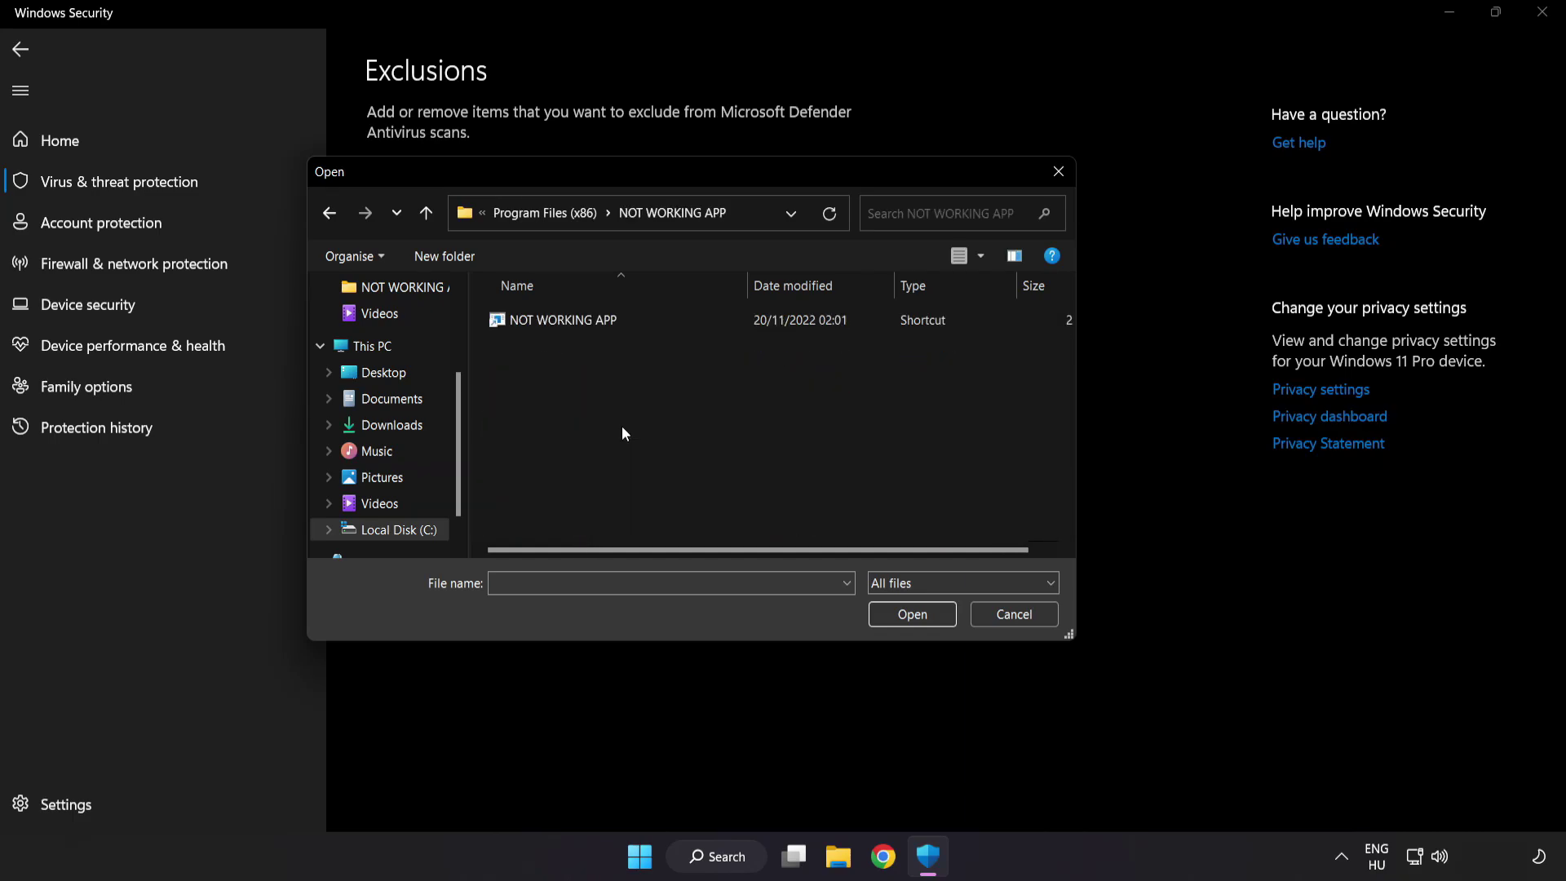
pyautogui.click(573, 322)
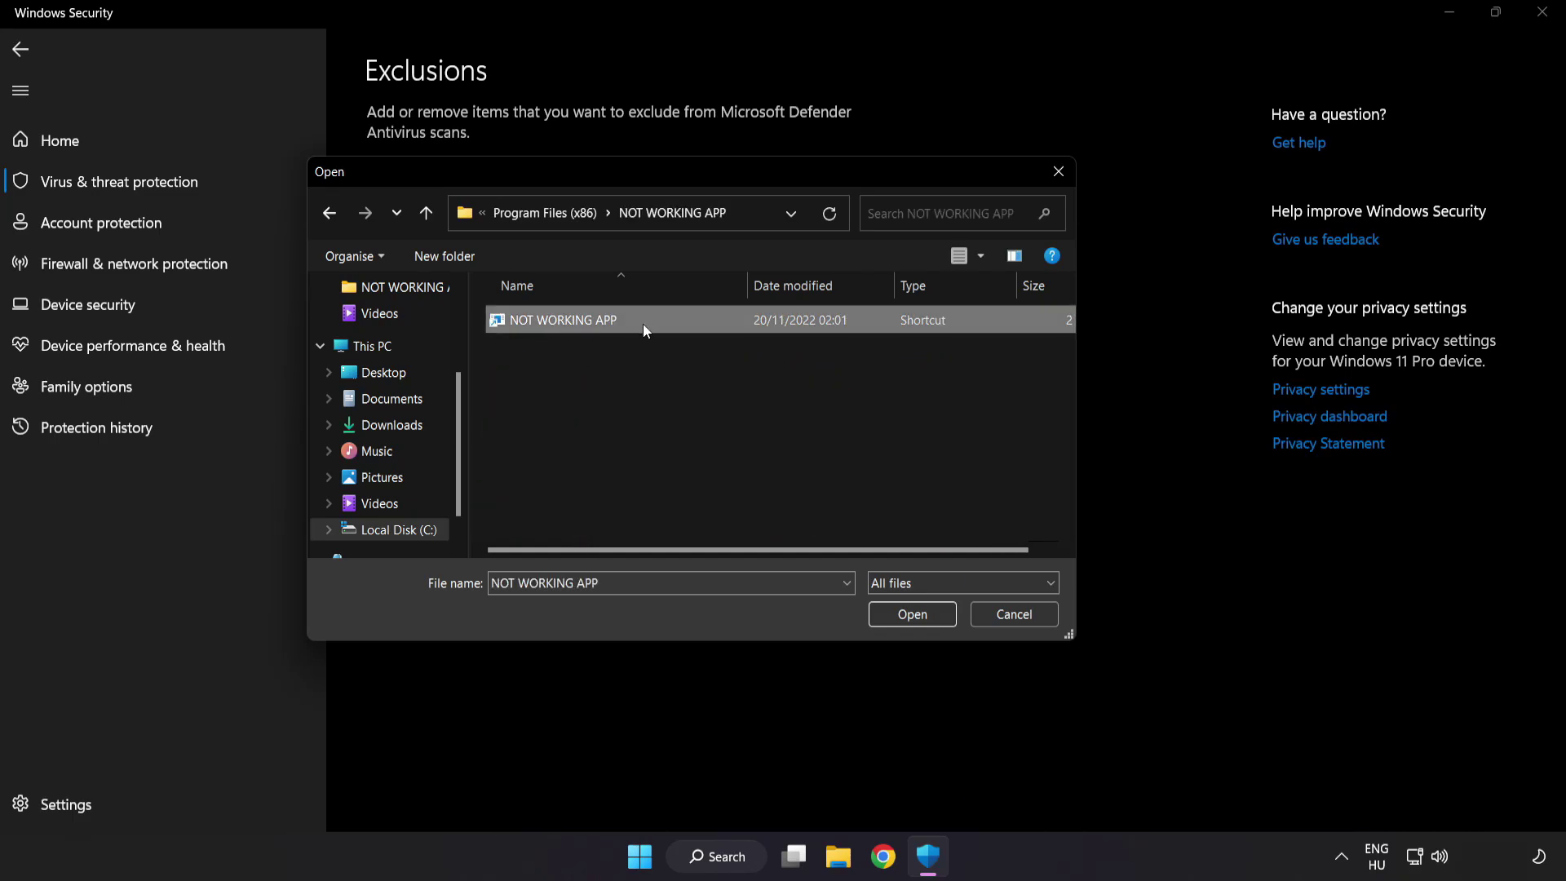
pyautogui.click(914, 619)
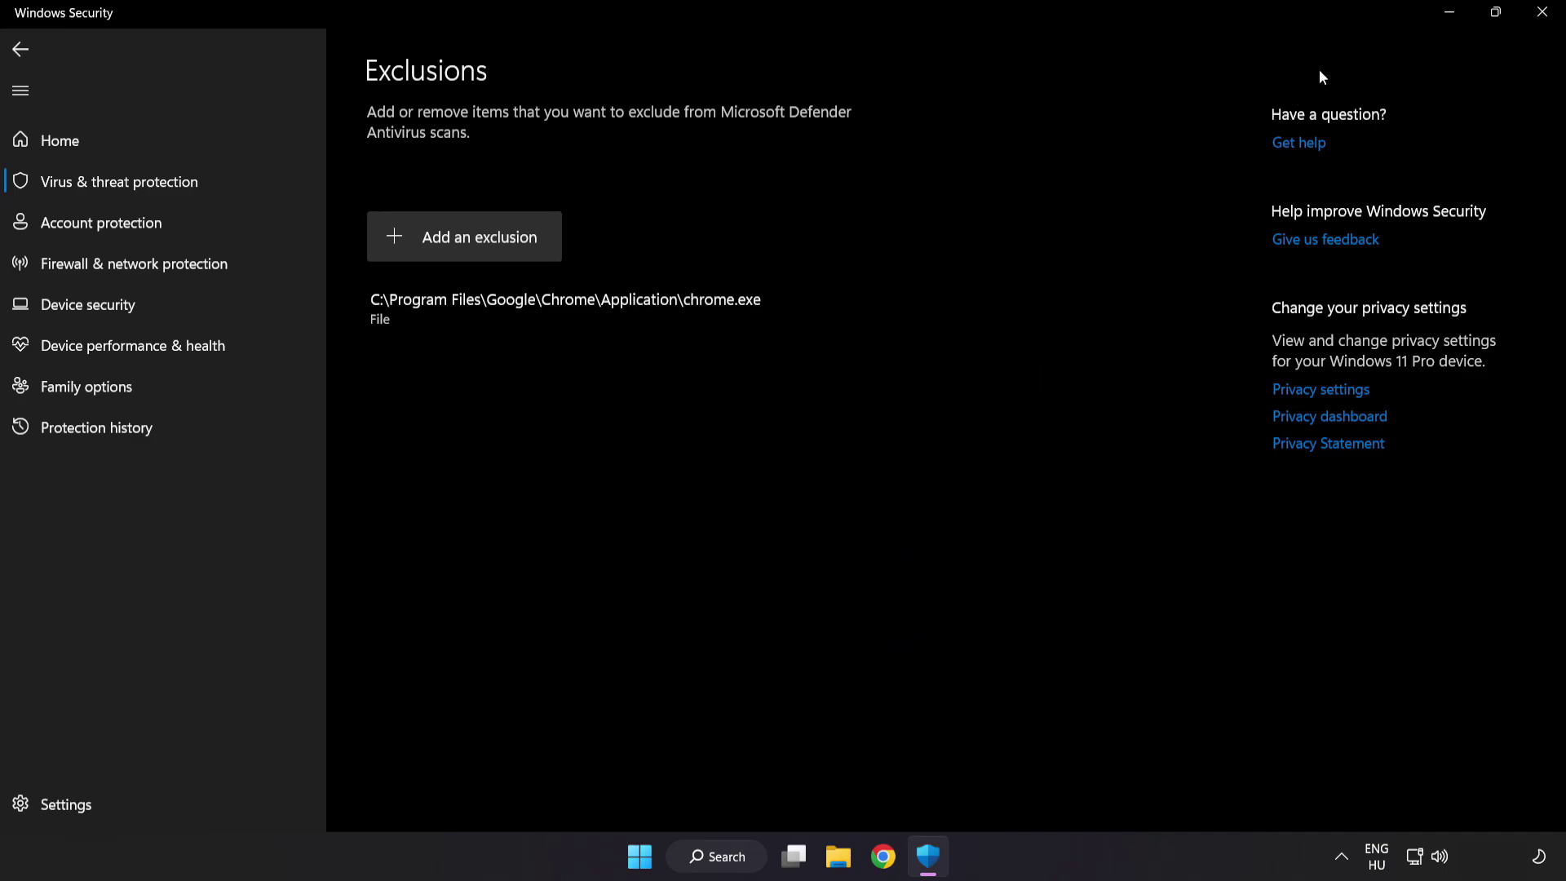
pyautogui.click(1537, 26)
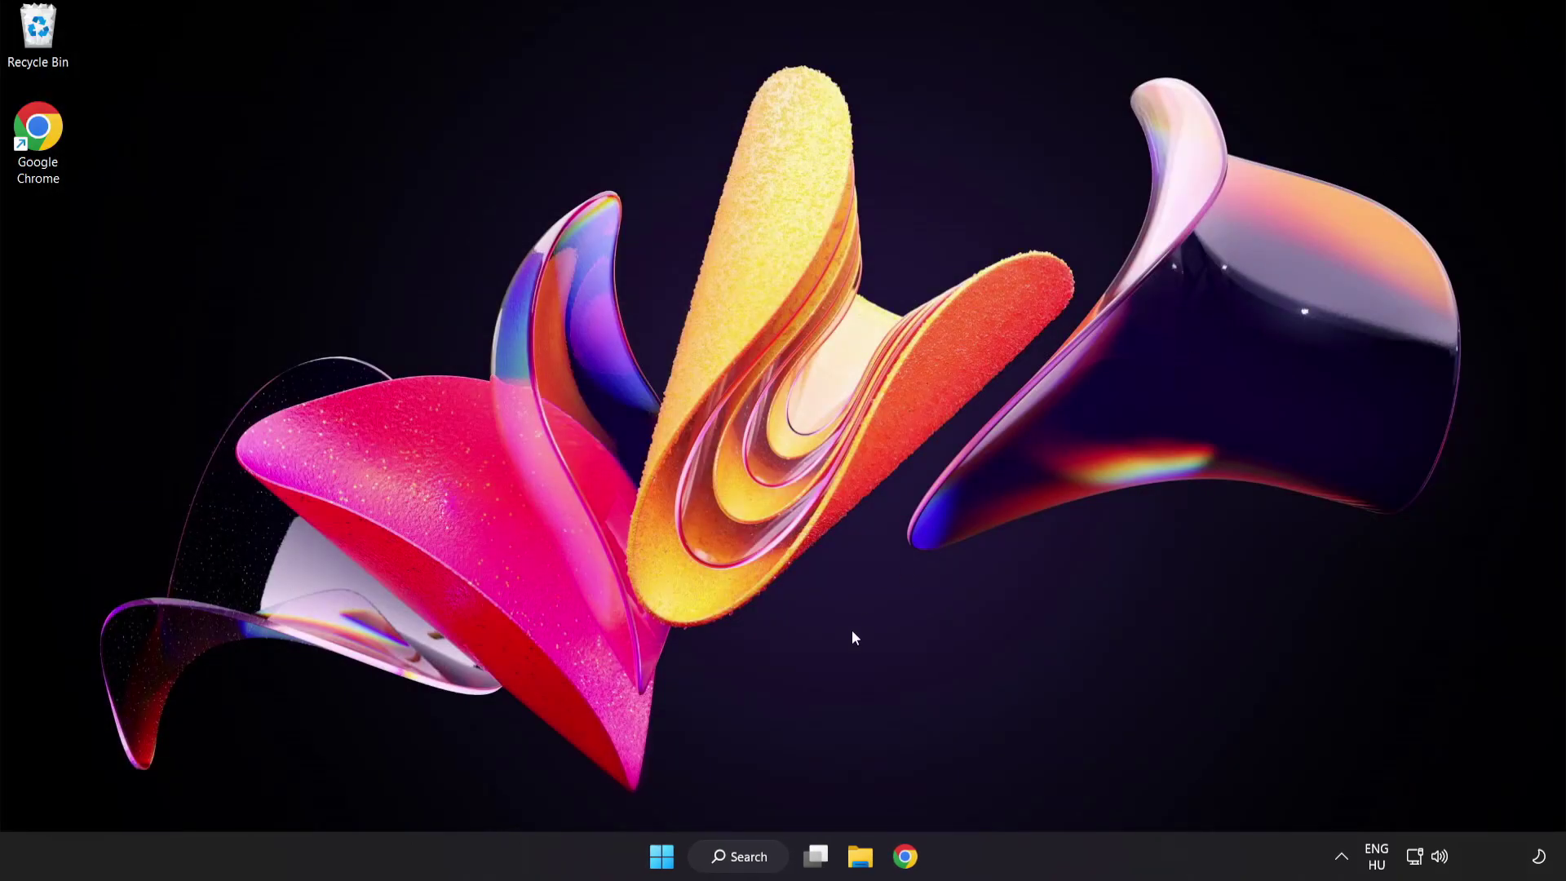
# - From the Start menu, show the power options listing Sleep, Shut down and Restart
pyautogui.click(662, 856)
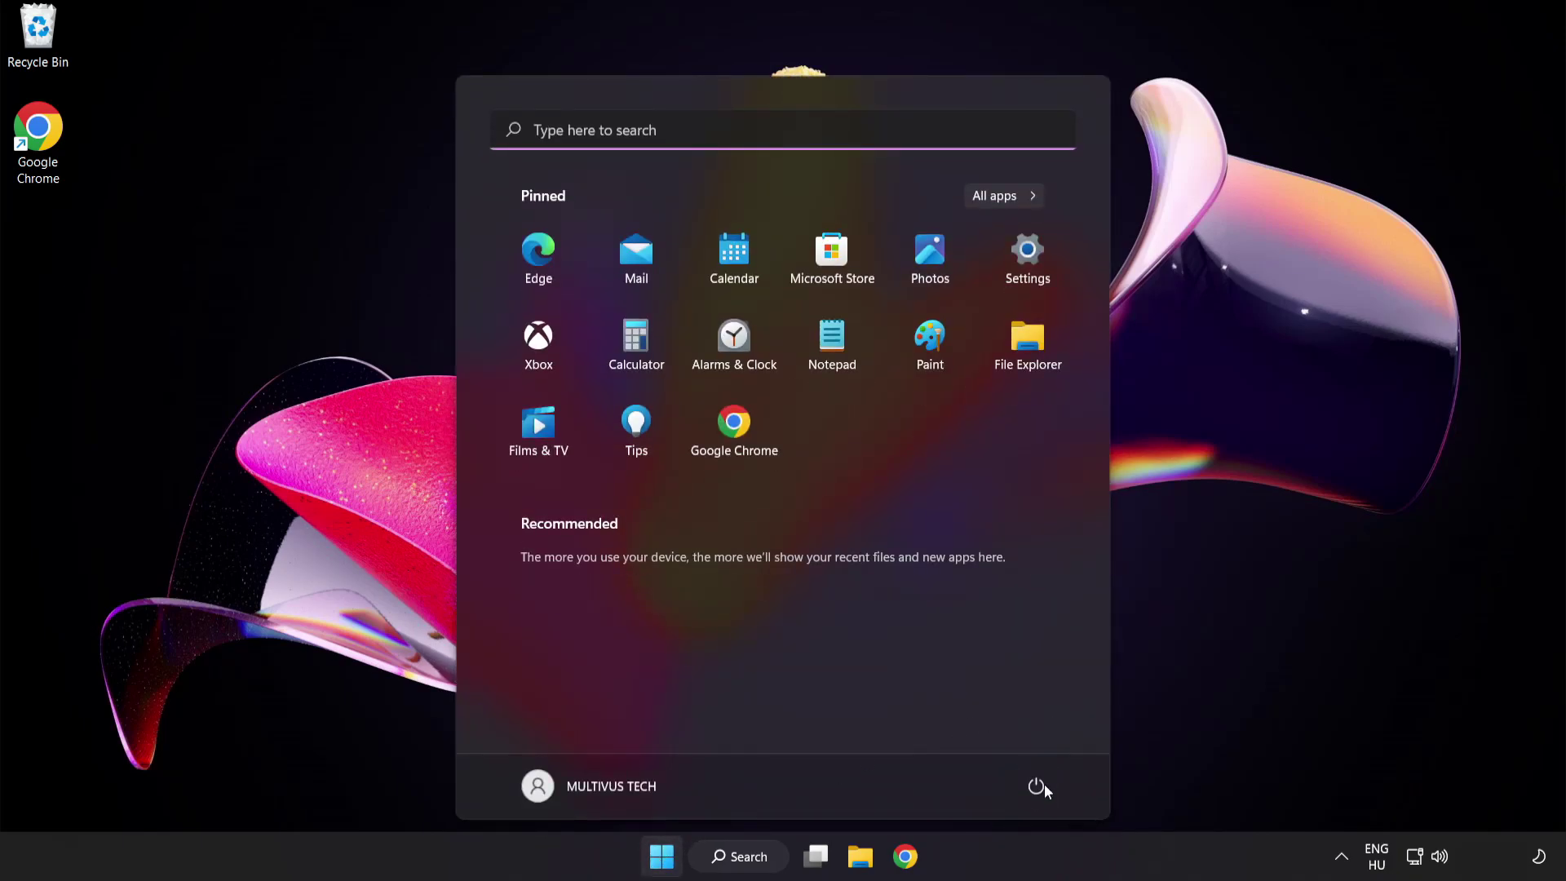
pyautogui.click(1037, 787)
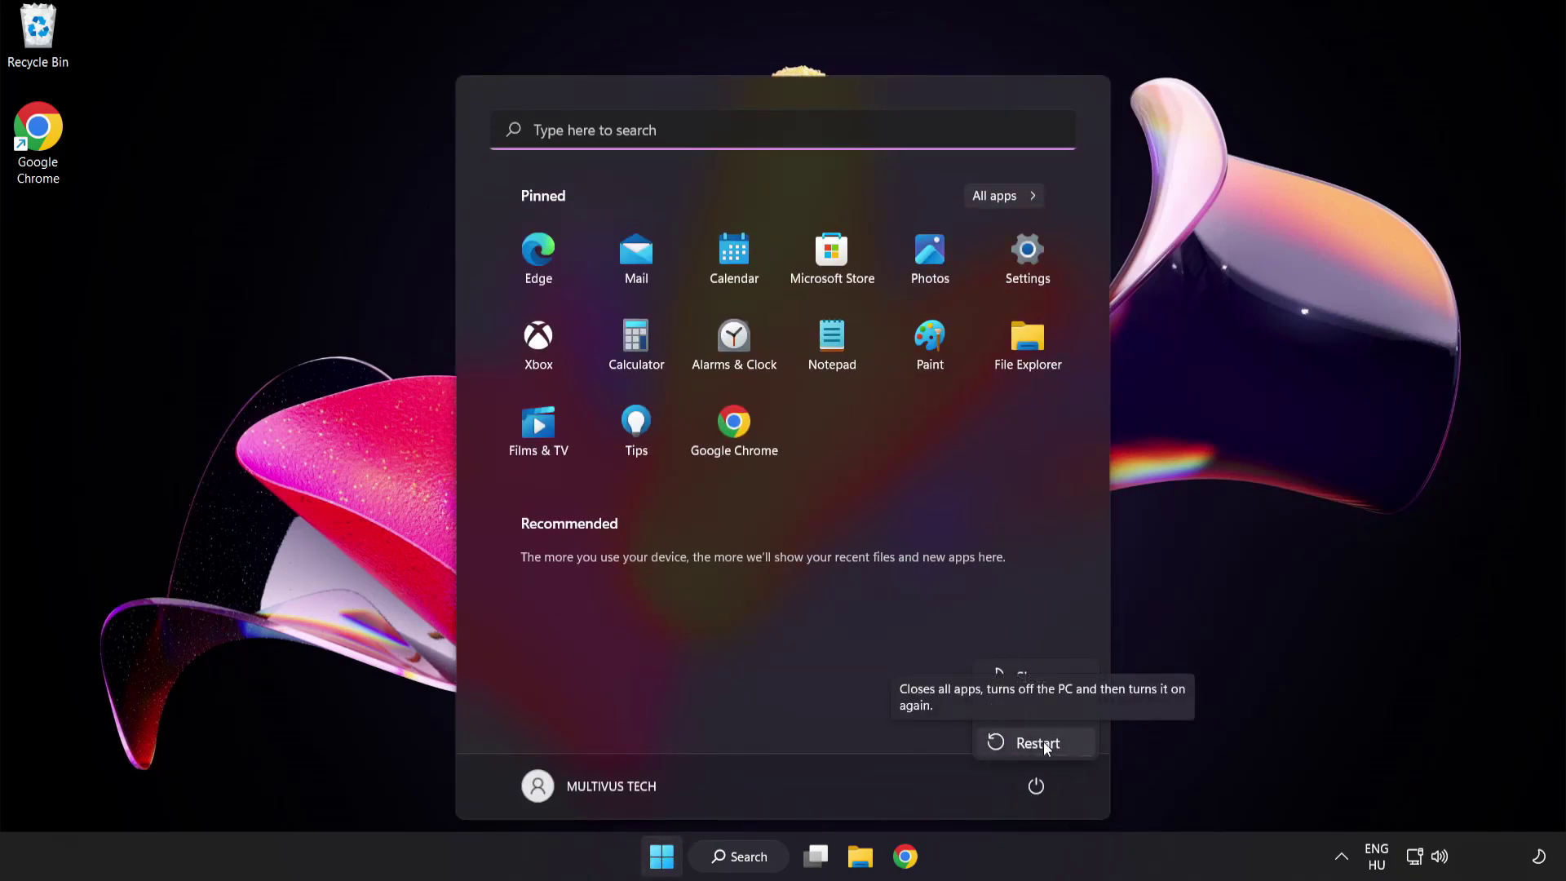